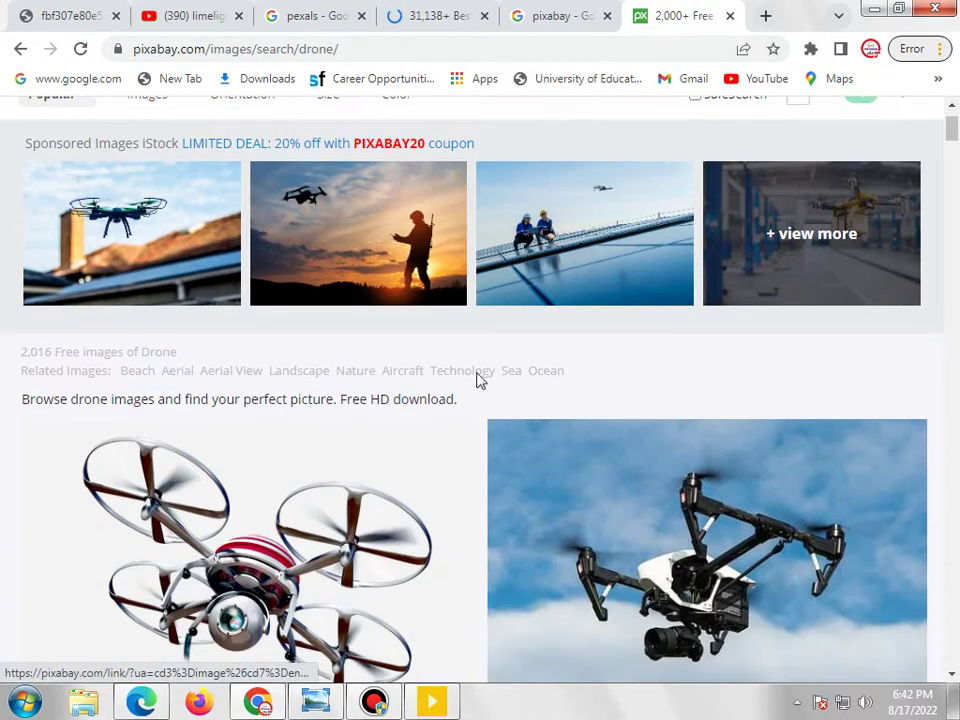
Filter the Pixabay drone search results to videos and browse the free drone stock videos
scroll(587, 306, "up", 1)
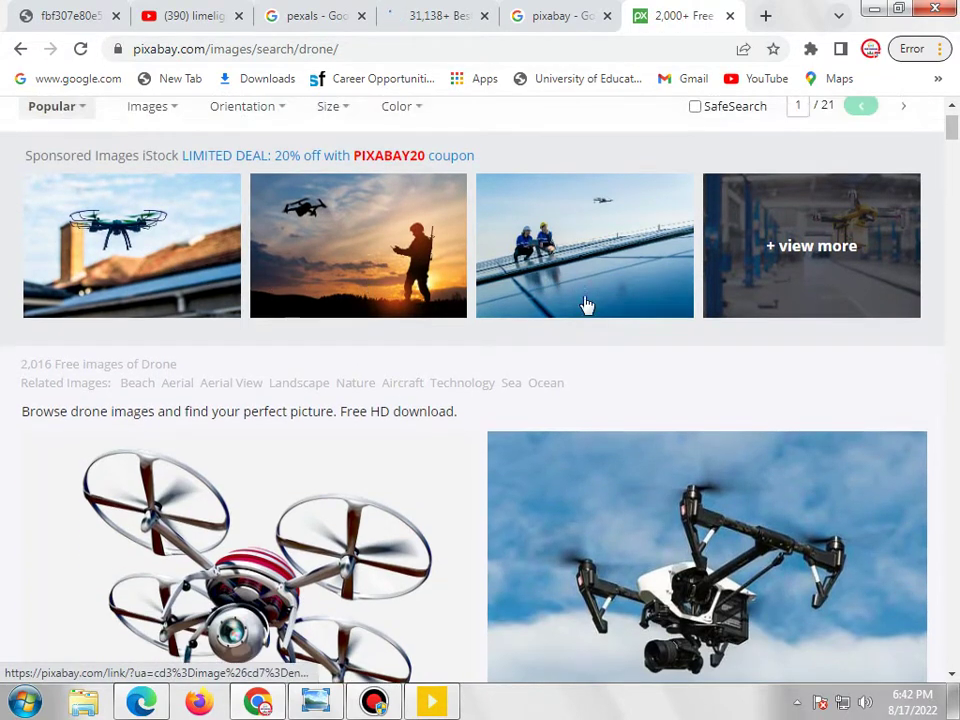
left_click(150, 197)
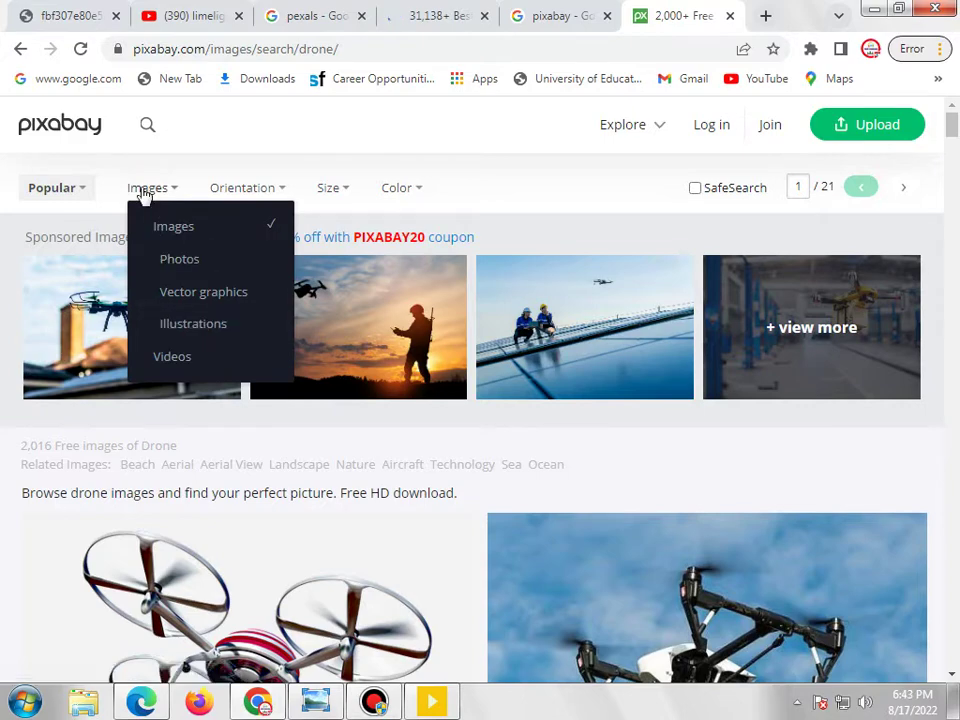
left_click(176, 358)
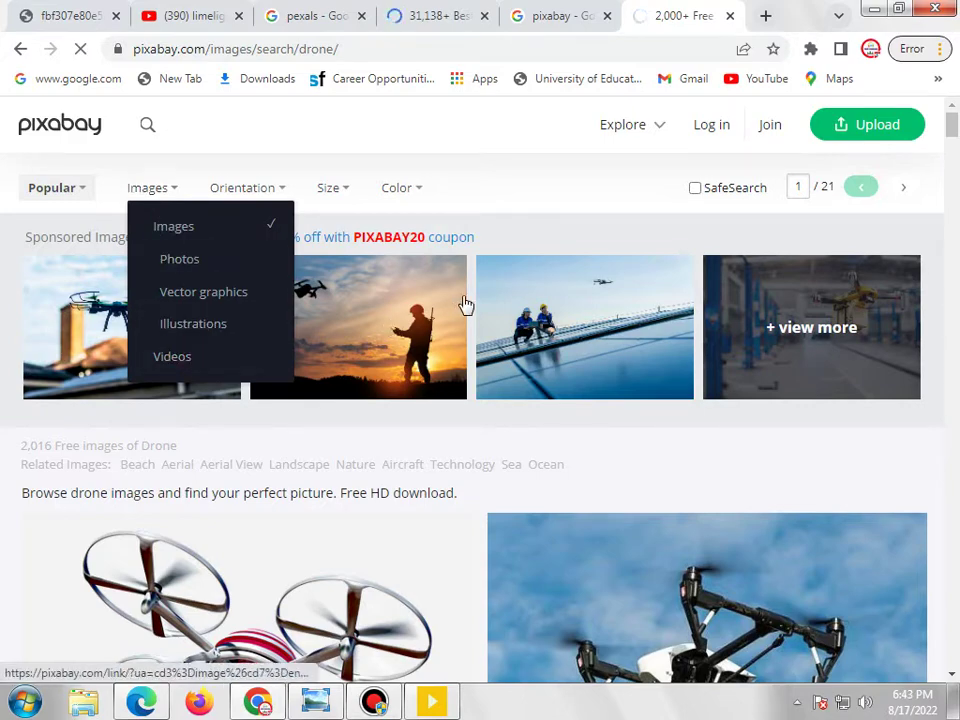
scroll(466, 304, "down", 6)
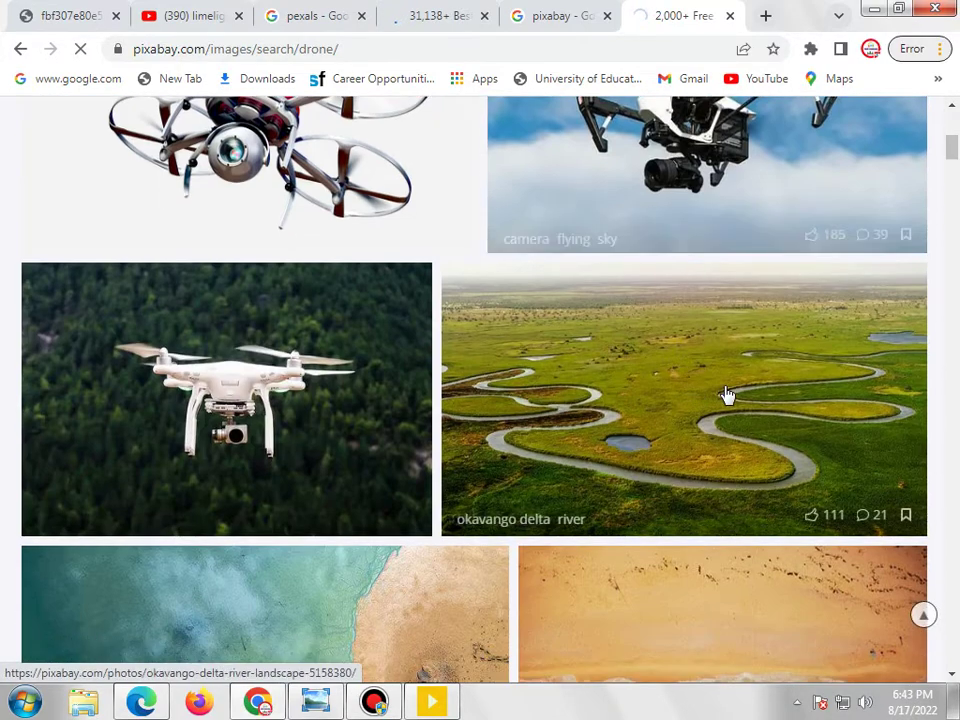
scroll(293, 371, "down", 3)
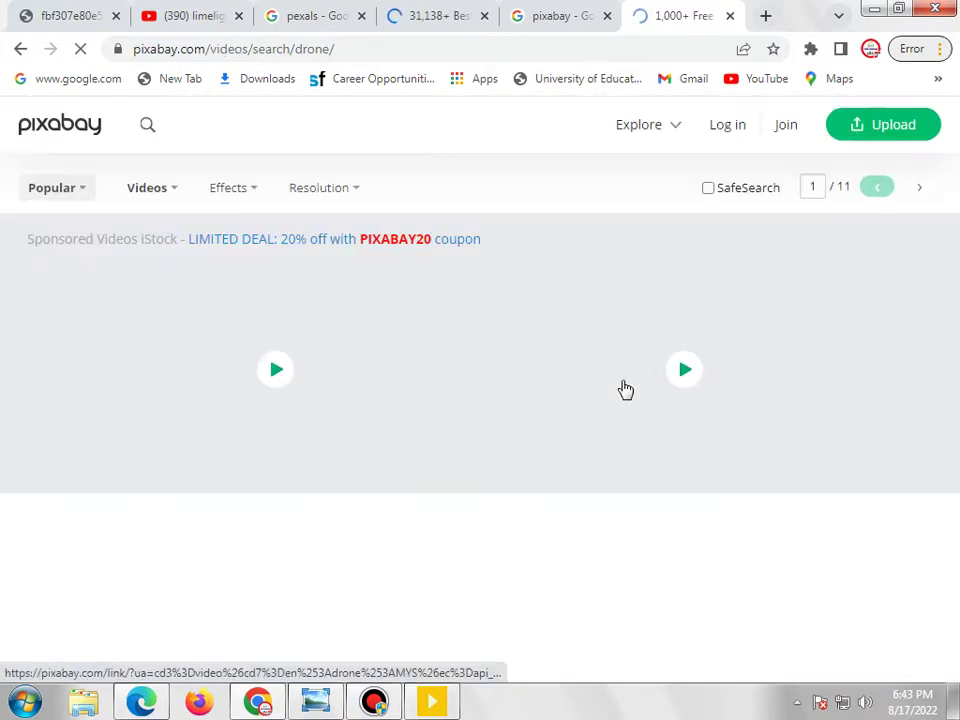
scroll(623, 388, "down", 2)
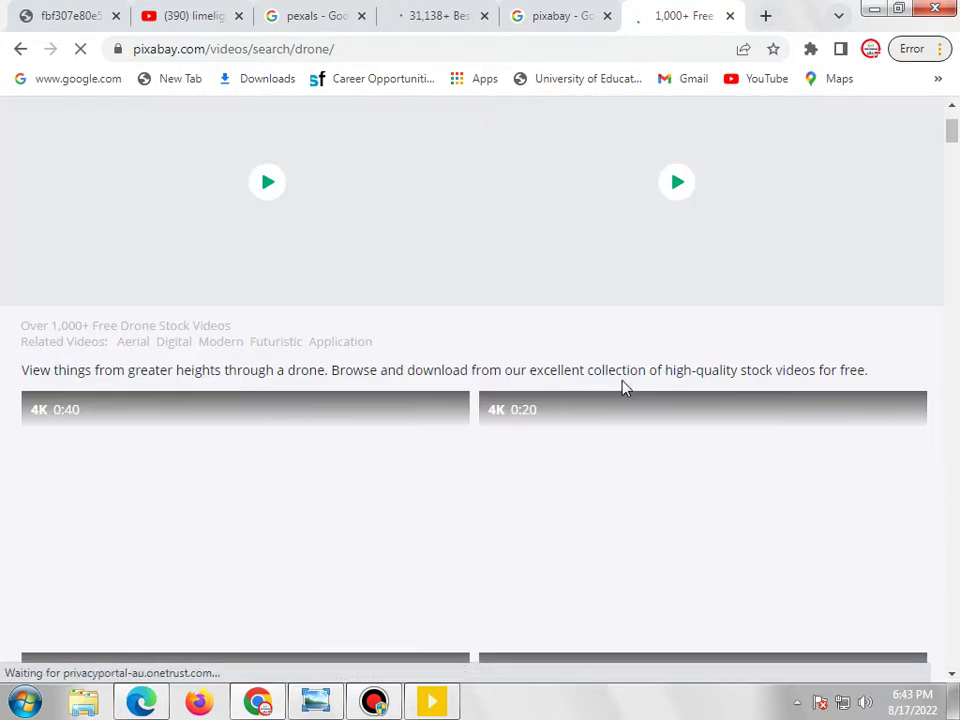
scroll(623, 388, "up", 2)
scroll(623, 388, "down", 6)
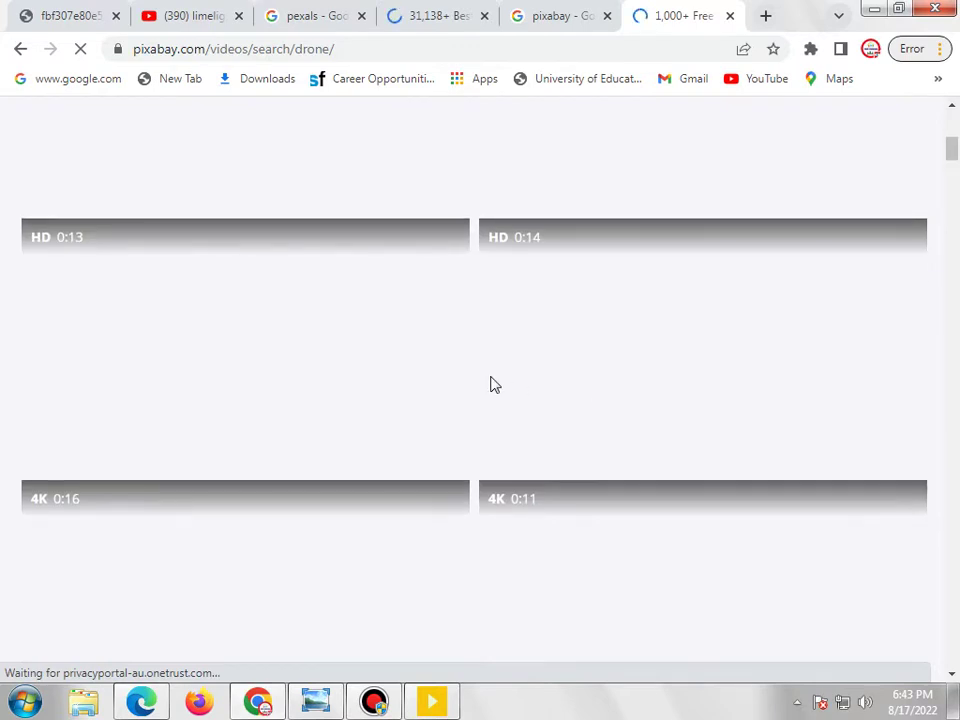
scroll(220, 398, "up", 3)
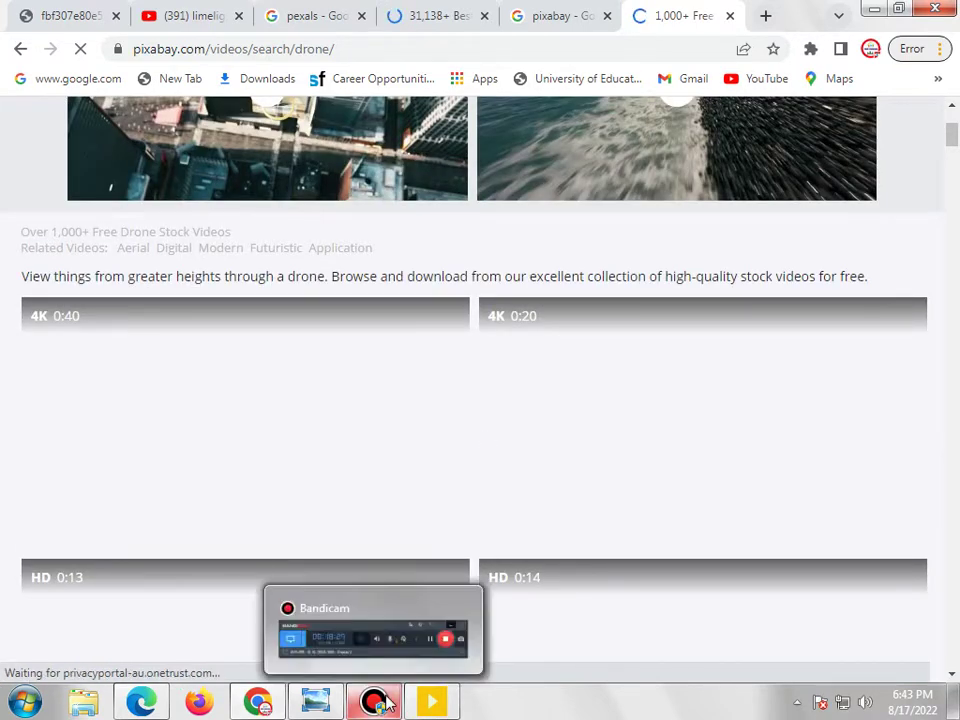
left_click(384, 703)
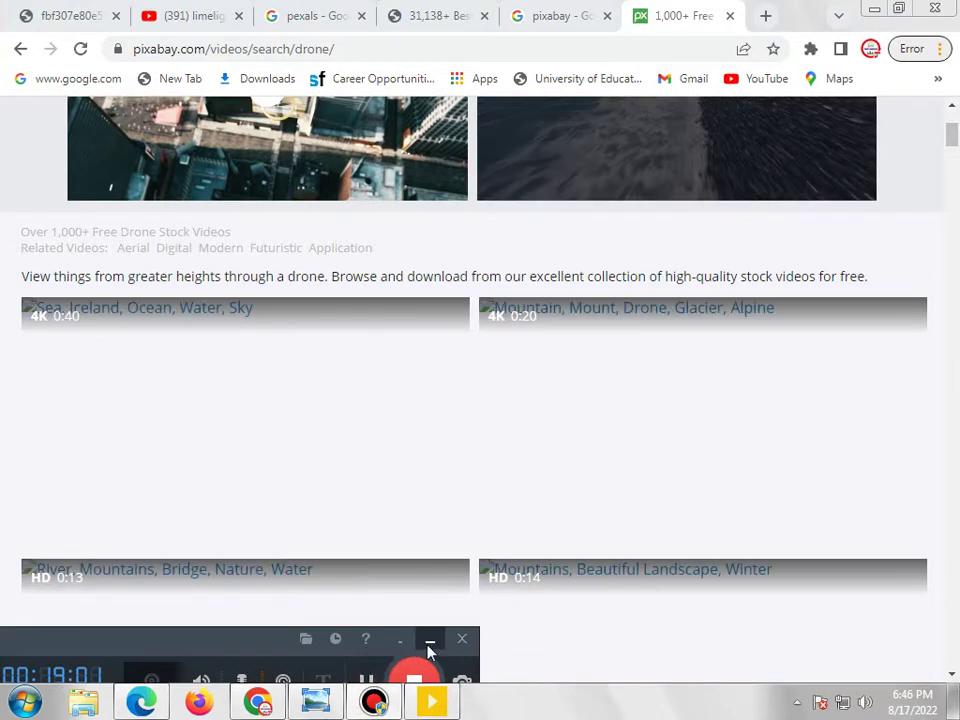
left_click(431, 641)
Compare Pixabay's drone video results with the "drone flying" video results on Pexels, and return to Pixabay
scroll(480, 560, "up", 3)
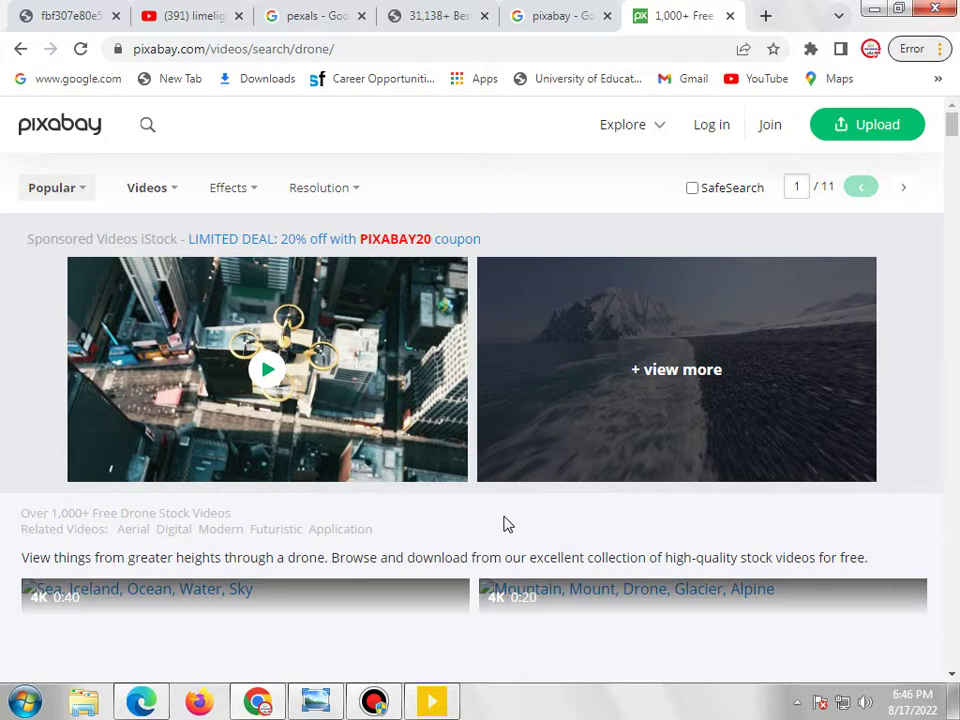
scroll(505, 523, "down", 5)
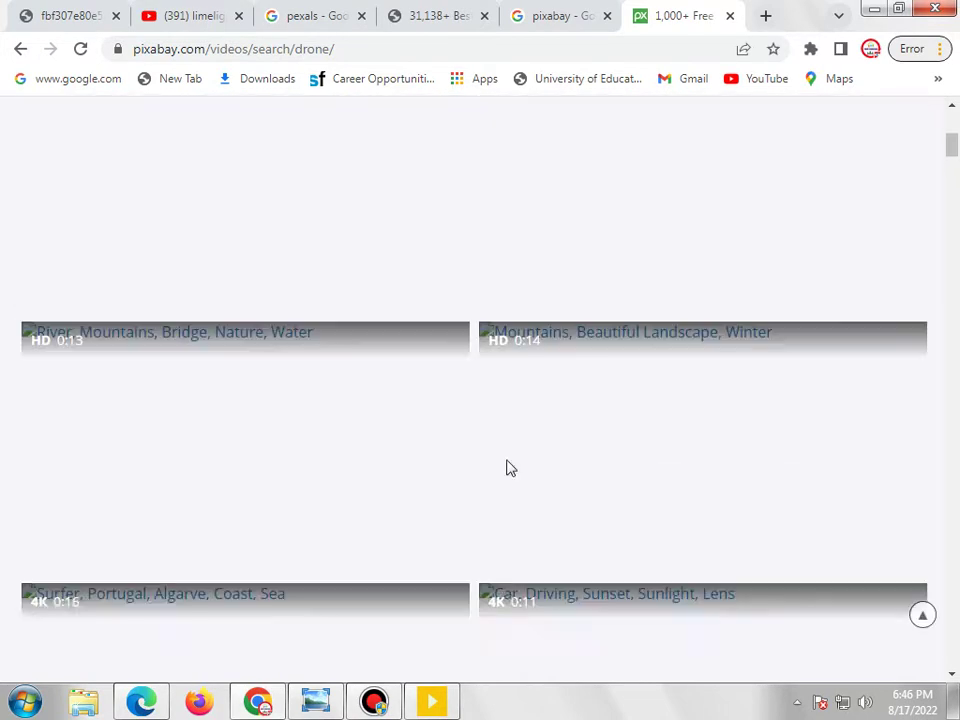
scroll(508, 467, "up", 2)
left_click(425, 22)
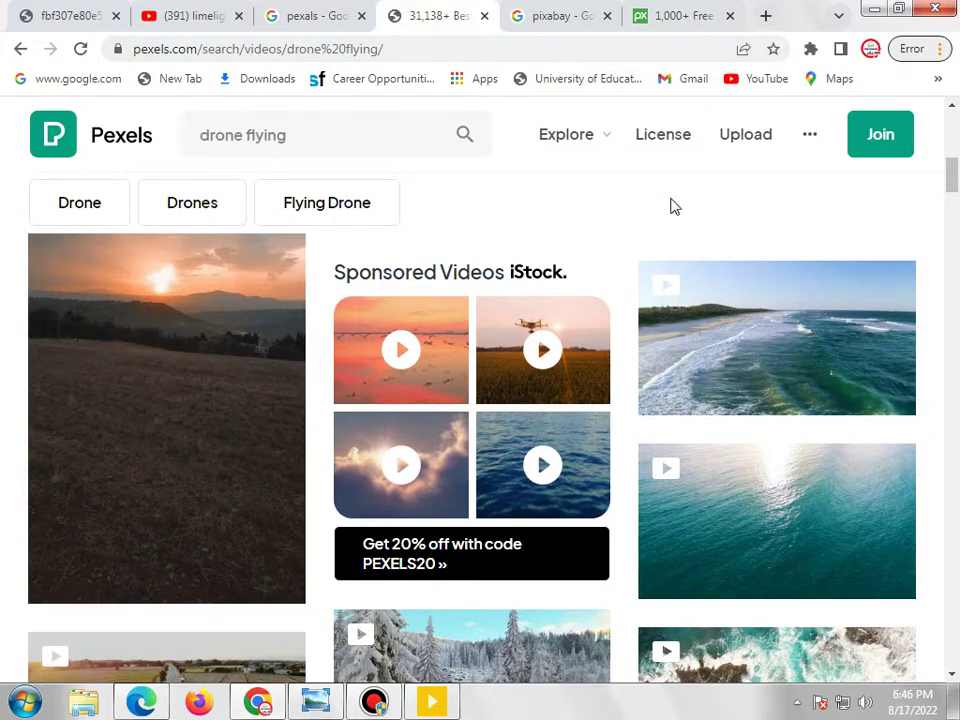
scroll(671, 208, "down", 4)
scroll(722, 293, "up", 3)
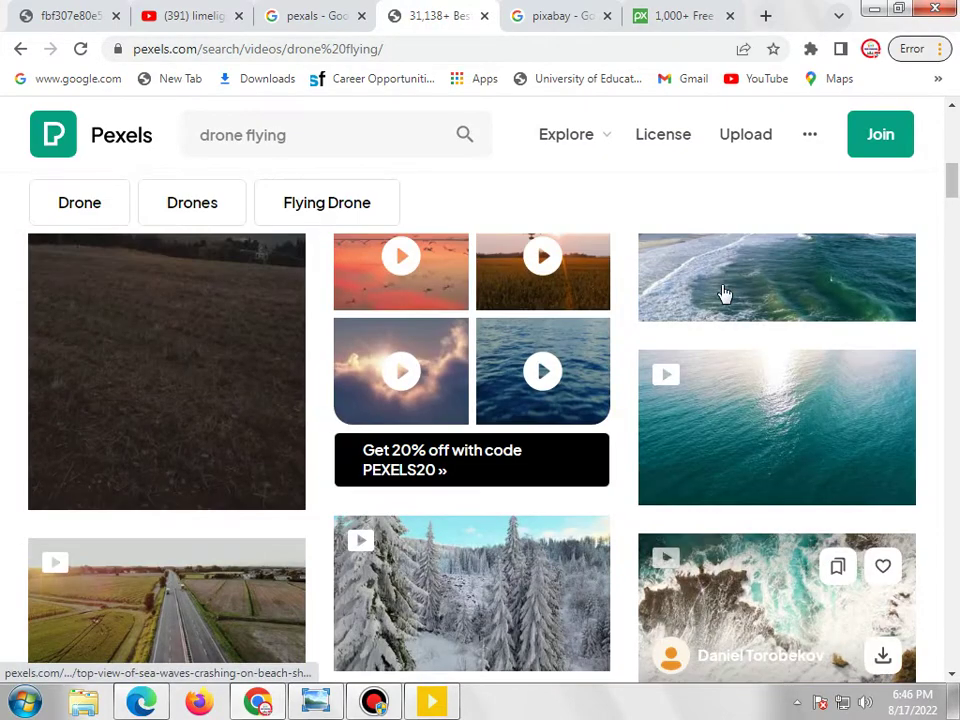
scroll(722, 291, "down", 7)
scroll(703, 129, "up", 4)
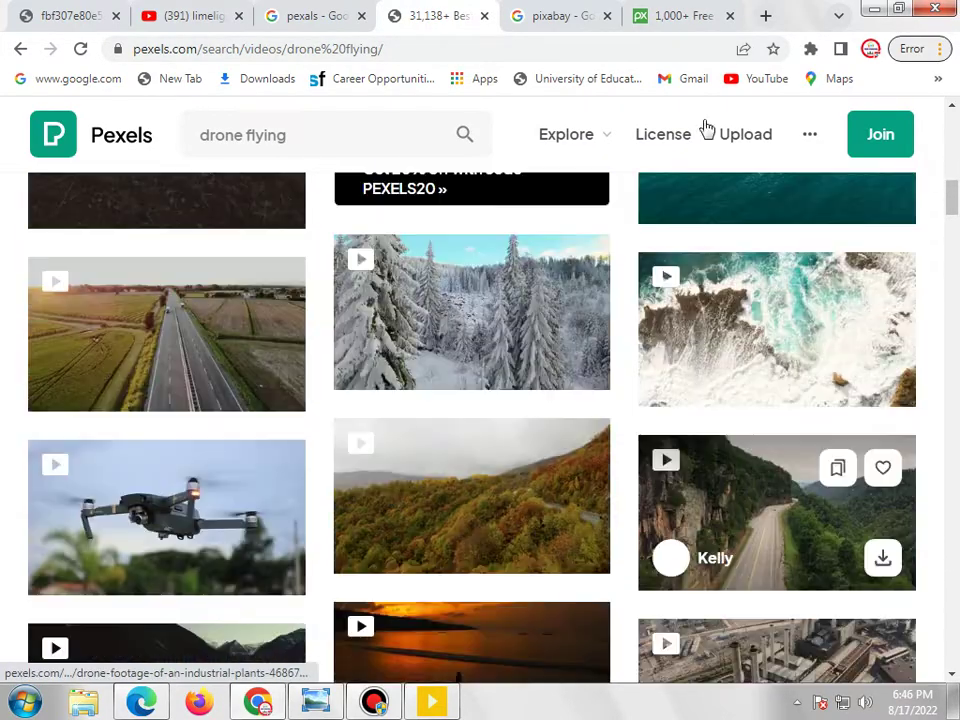
left_click(686, 25)
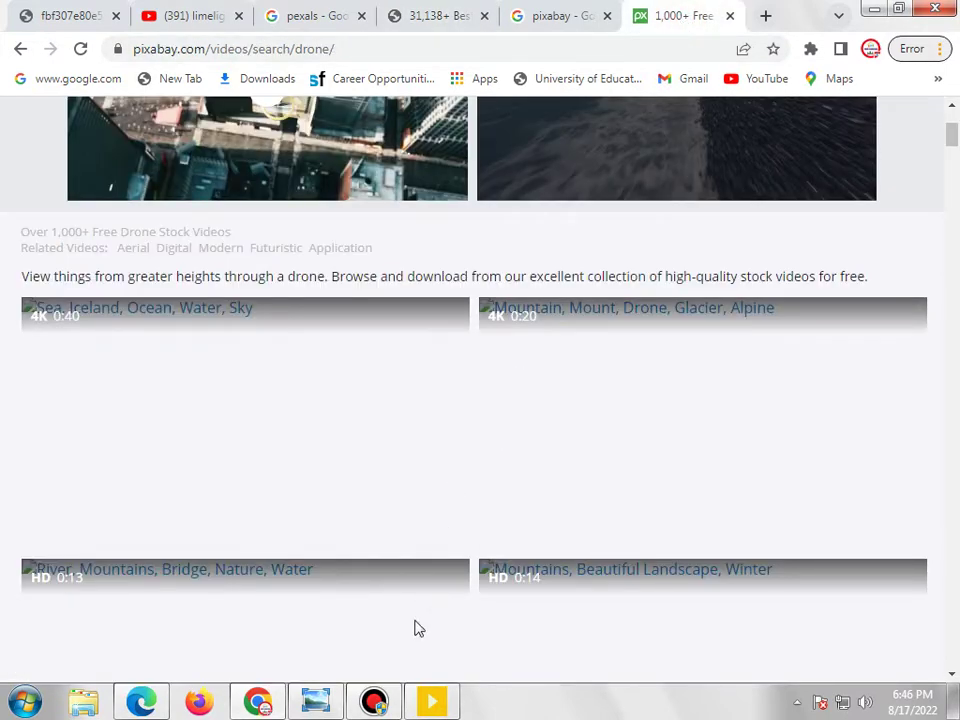
Switch to Icecream Video Editor and view the Media Library filtered by images, audio and videos
mouse_move(415, 706)
left_click(403, 652)
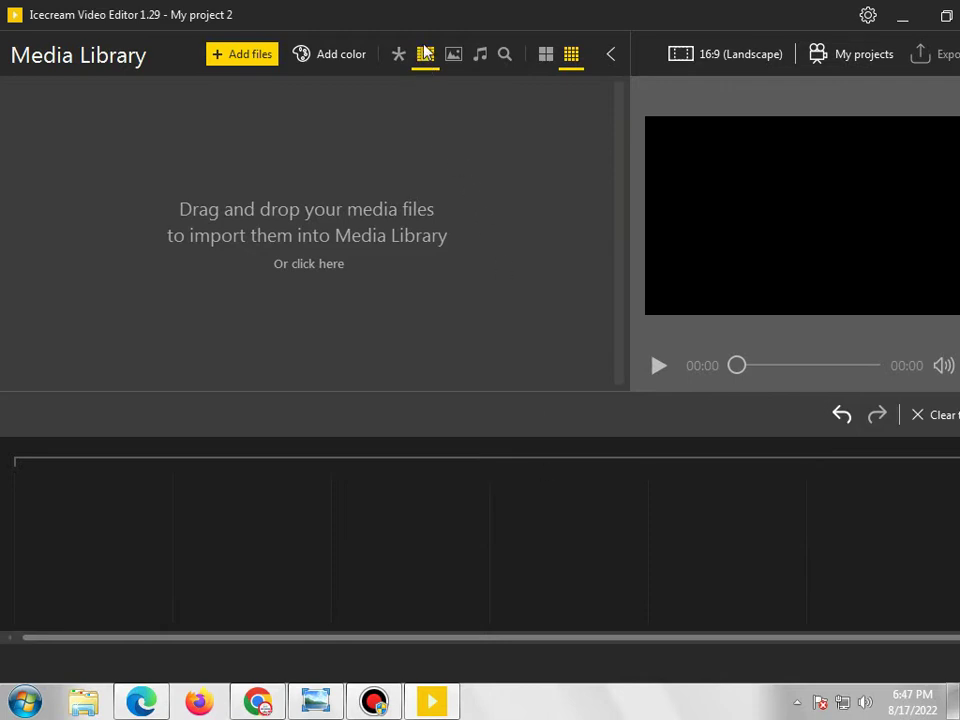
left_click(451, 58)
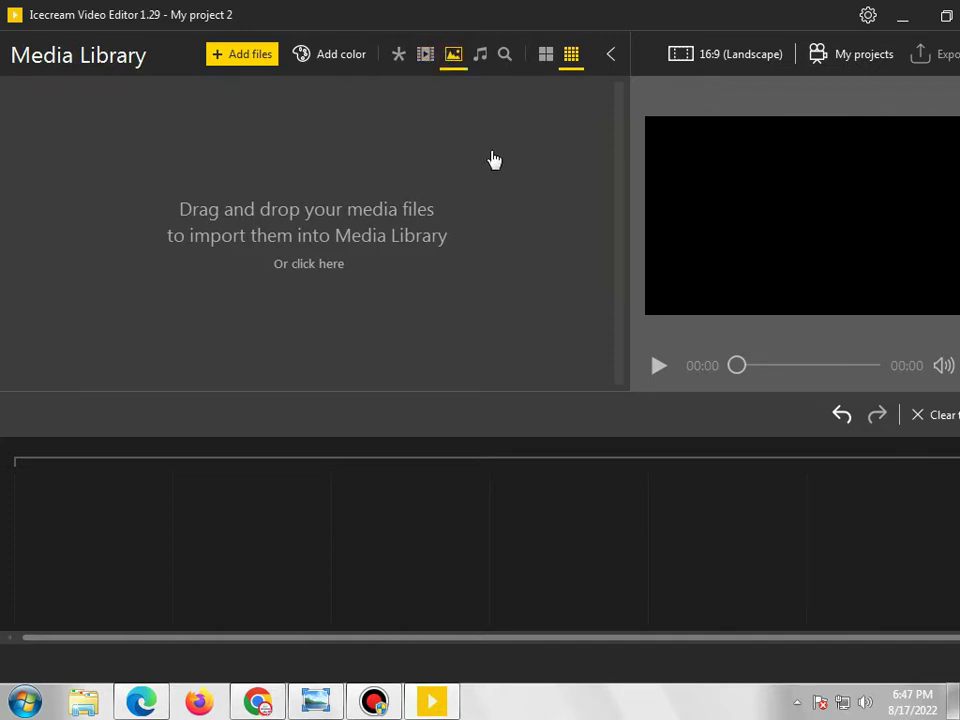
left_click(481, 56)
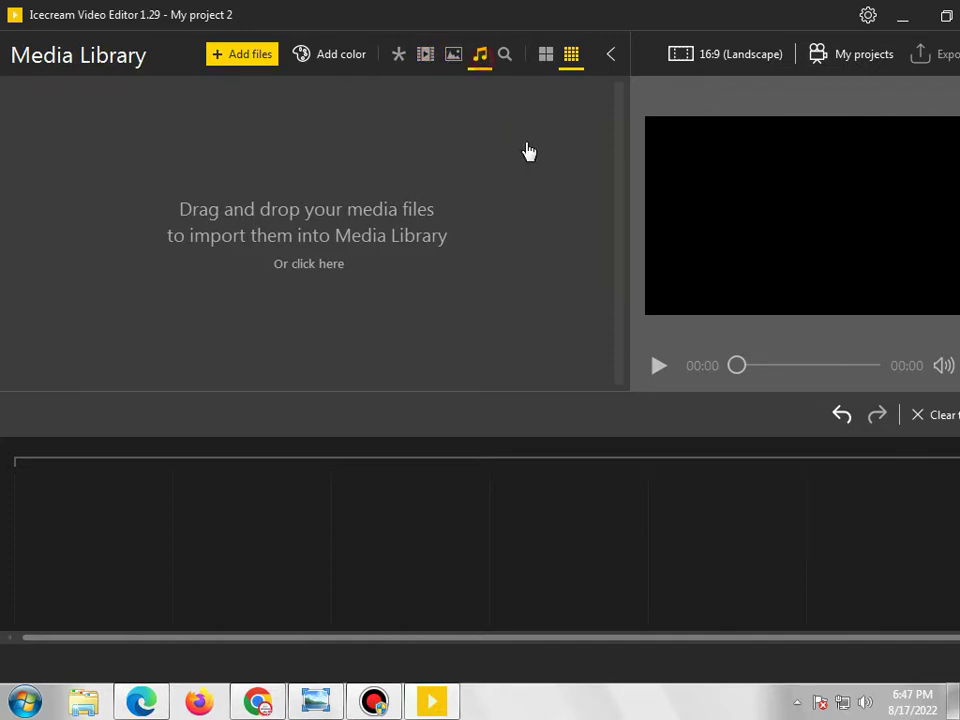
left_click(427, 58)
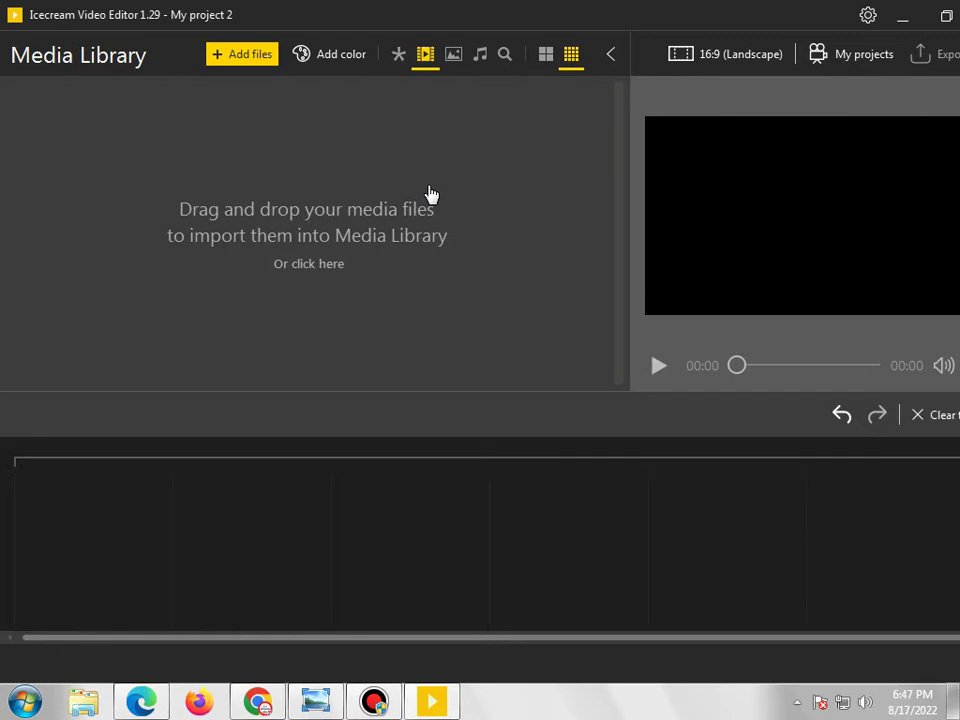
left_click(425, 60)
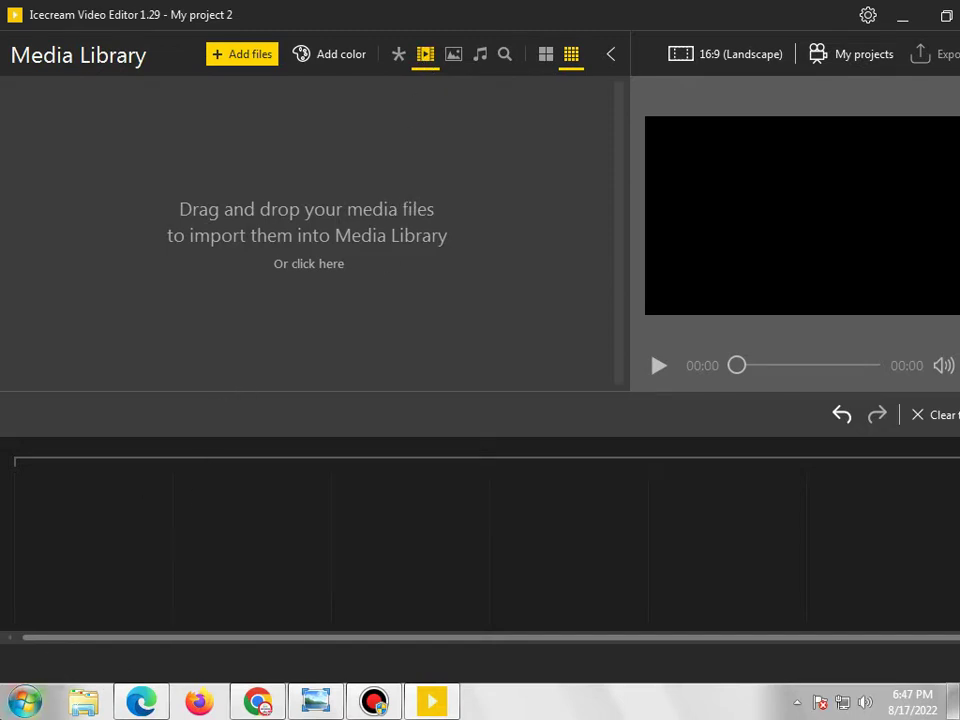
Open Local Disk (D:) in the file explorer and import image 2 into the Media Library
left_click(24, 702)
left_click(317, 390)
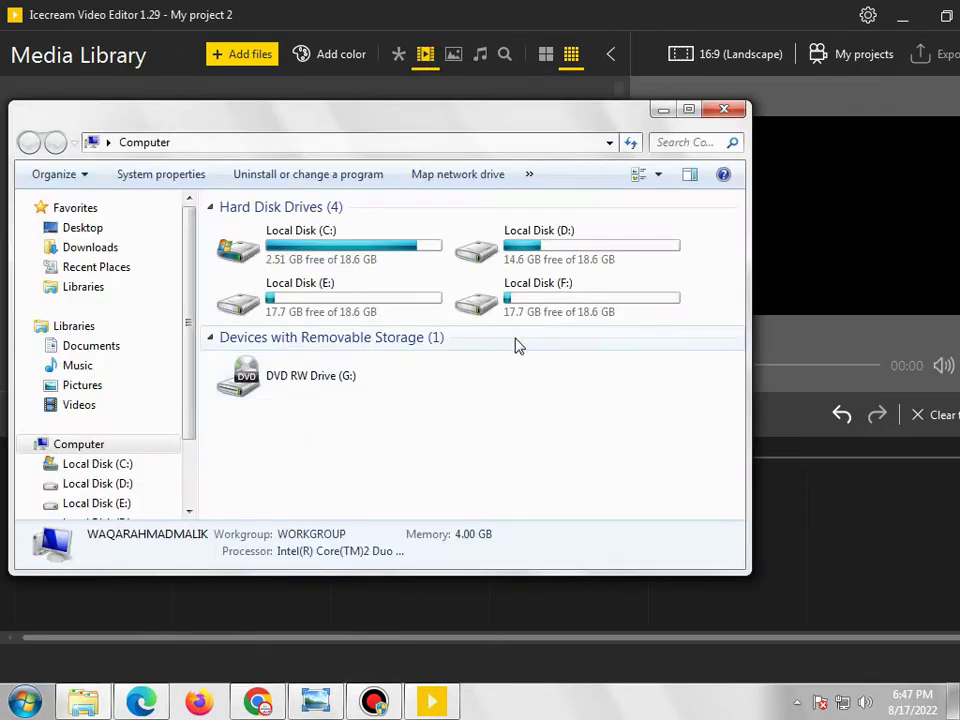
double_click(540, 255)
left_click_drag(504, 118, 530, 301)
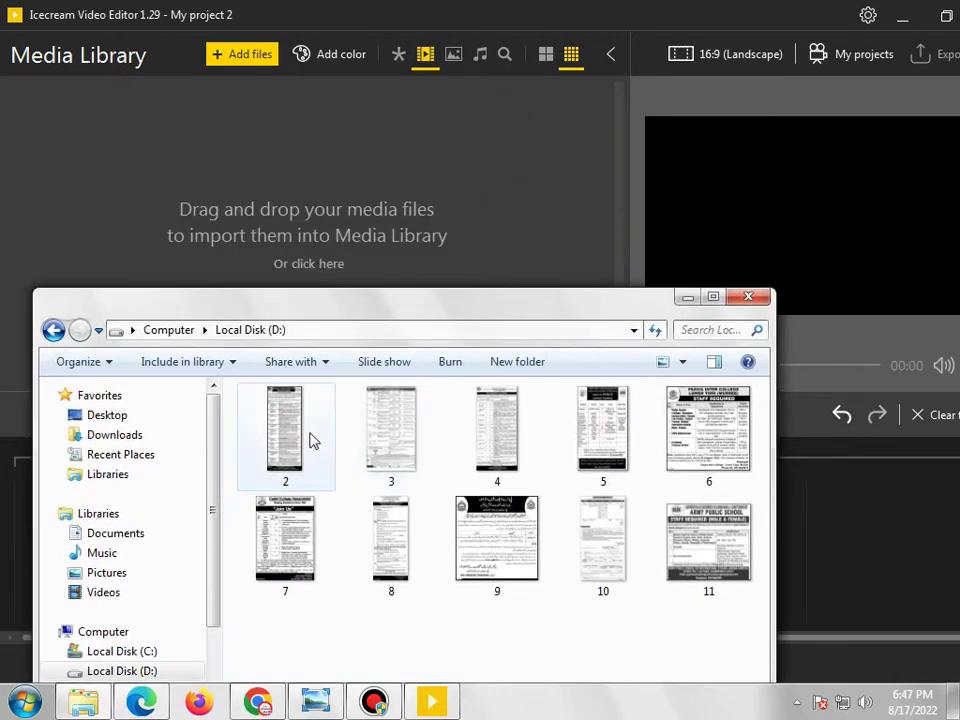
left_click_drag(281, 440, 129, 221)
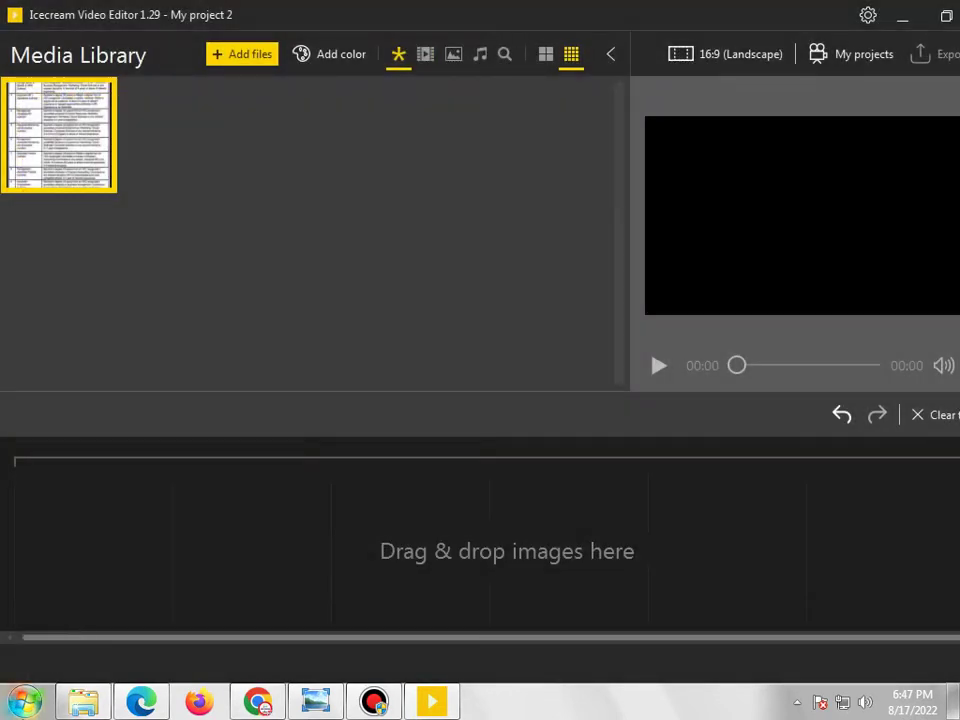
Import images 3, 4 and 6 from Local Disk (D:) into the Media Library
left_click(24, 702)
left_click(83, 702)
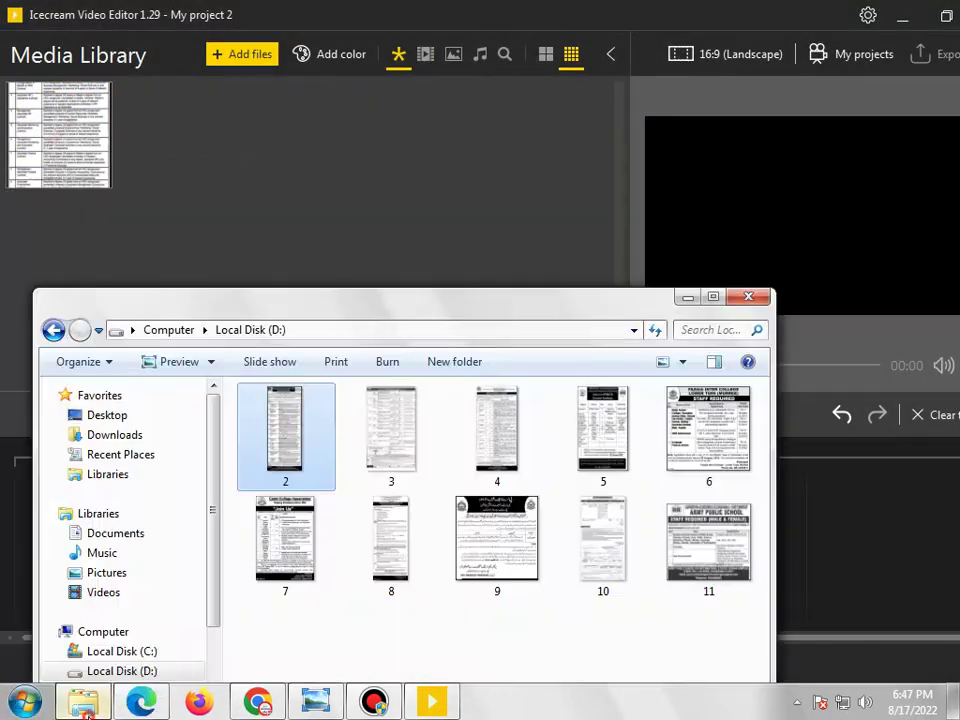
left_click_drag(369, 461, 249, 214)
left_click(83, 702)
left_click_drag(497, 430, 365, 181)
left_click_drag(519, 448, 389, 245)
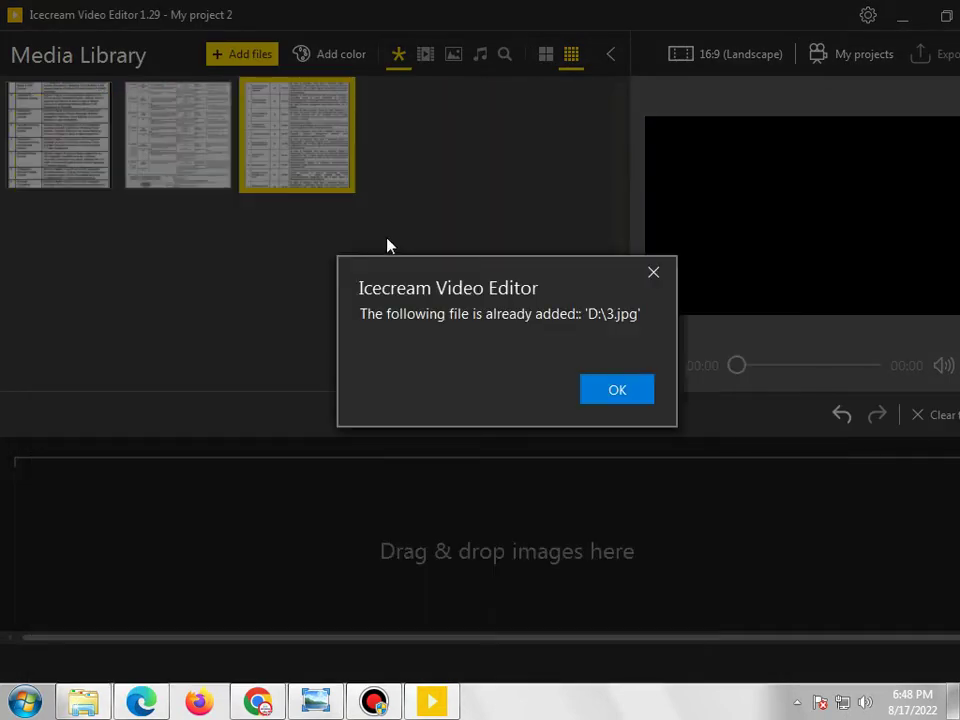
left_click(653, 272)
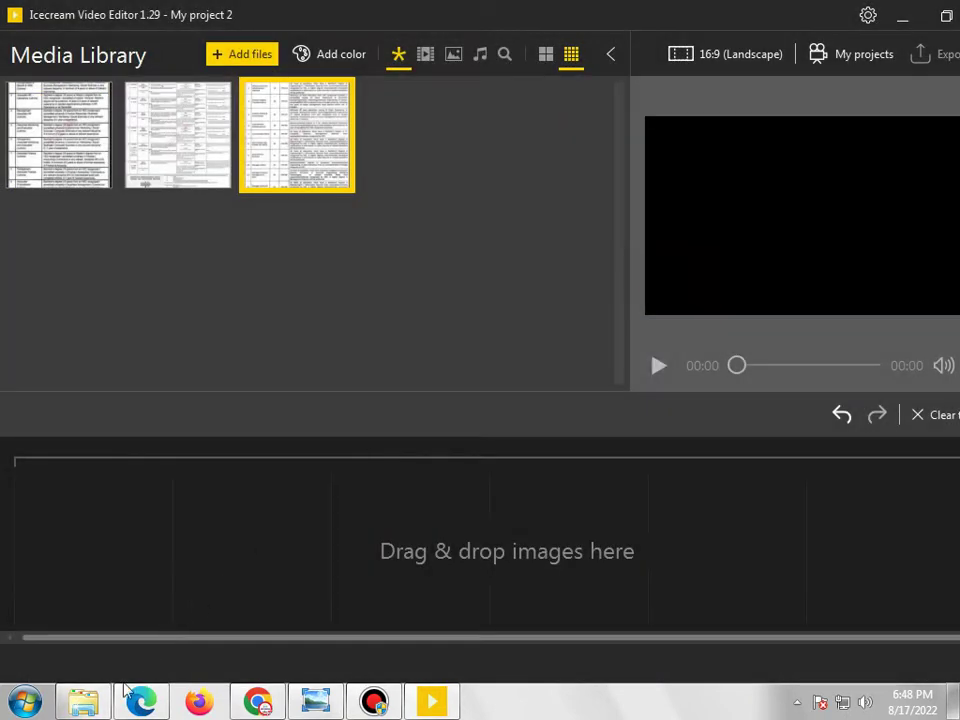
left_click(83, 702)
left_click_drag(697, 472, 529, 300)
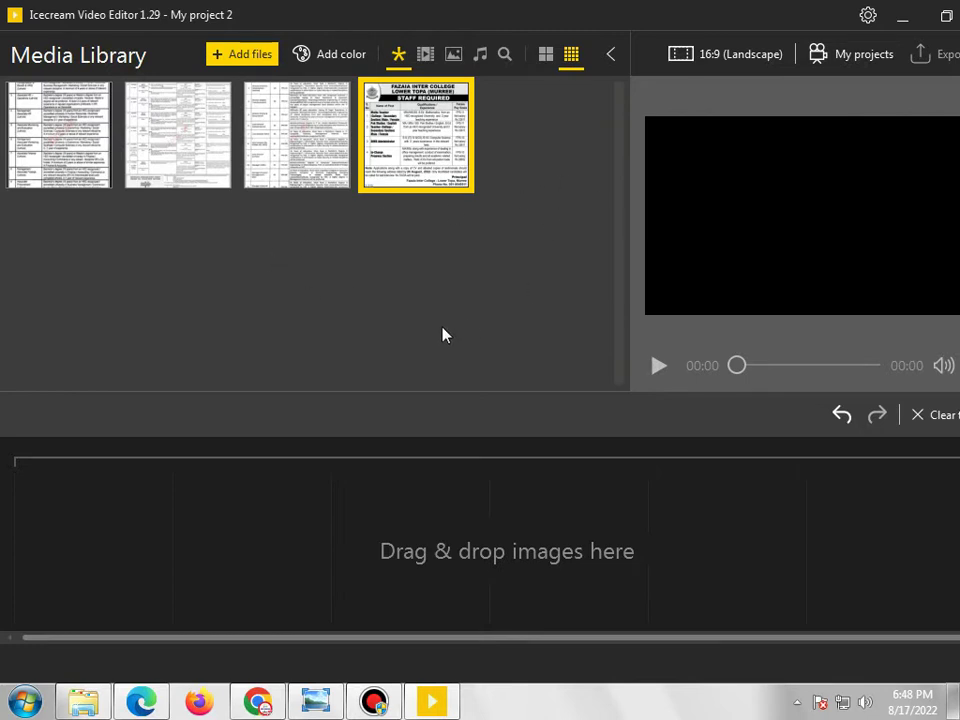
Show only images in the Media Library and place all four on the timeline in library order
left_click(453, 56)
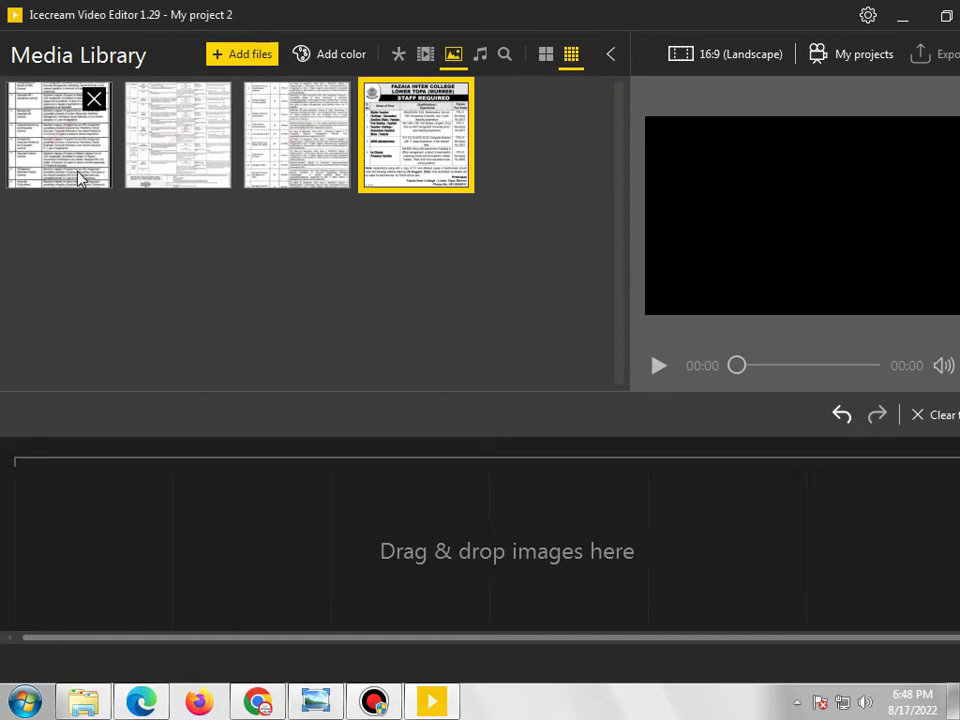
left_click_drag(60, 140, 75, 220)
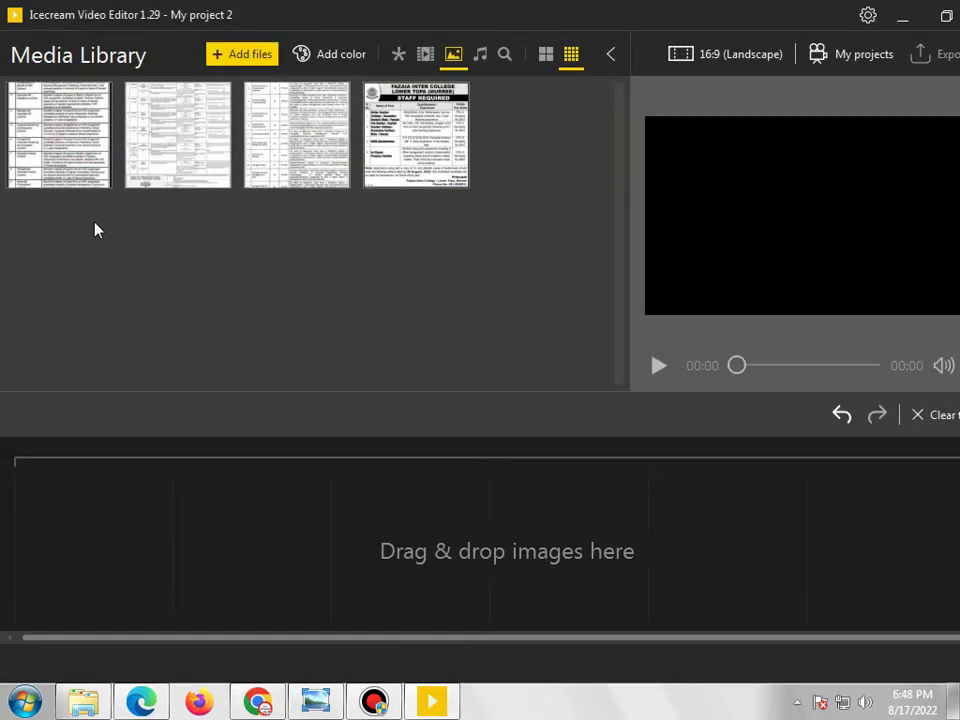
left_click_drag(63, 168, 86, 478)
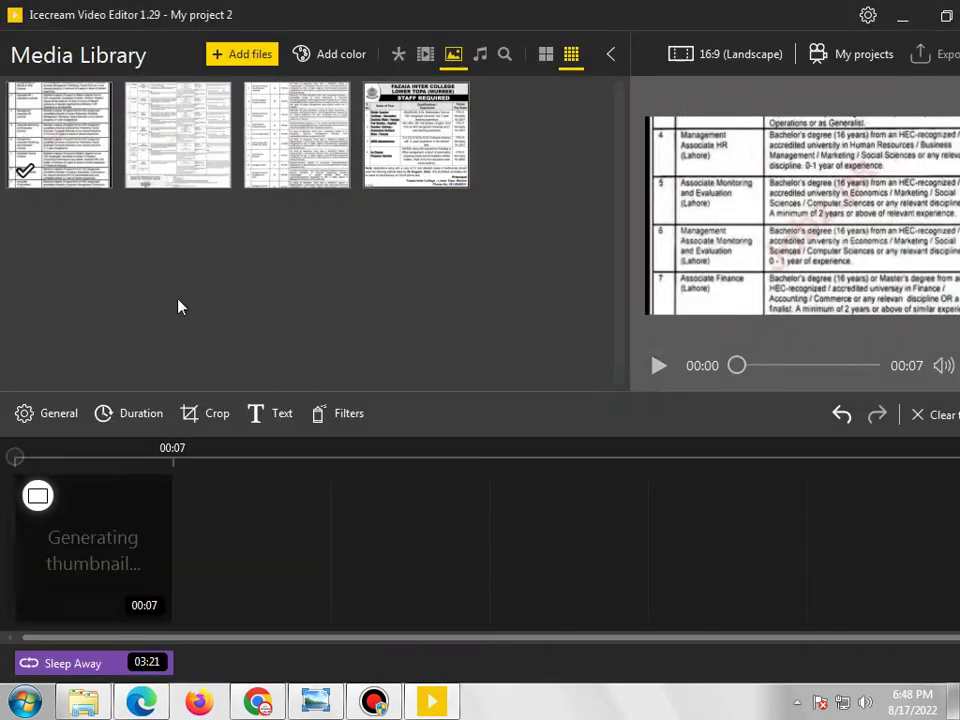
left_click_drag(178, 140, 268, 462)
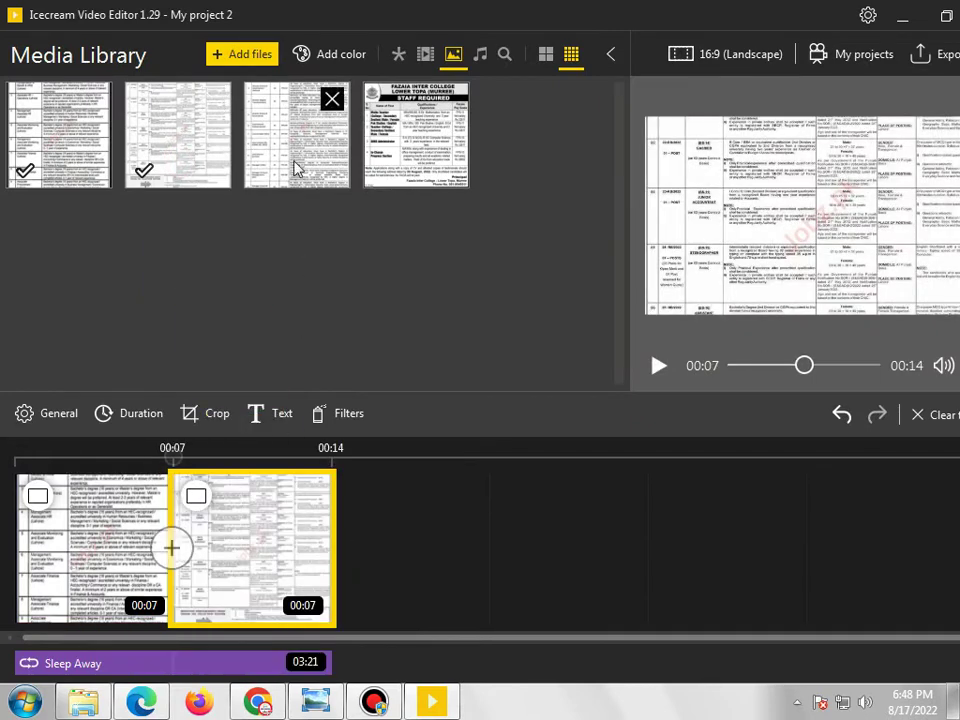
left_click_drag(296, 167, 405, 470)
left_click_drag(418, 170, 566, 480)
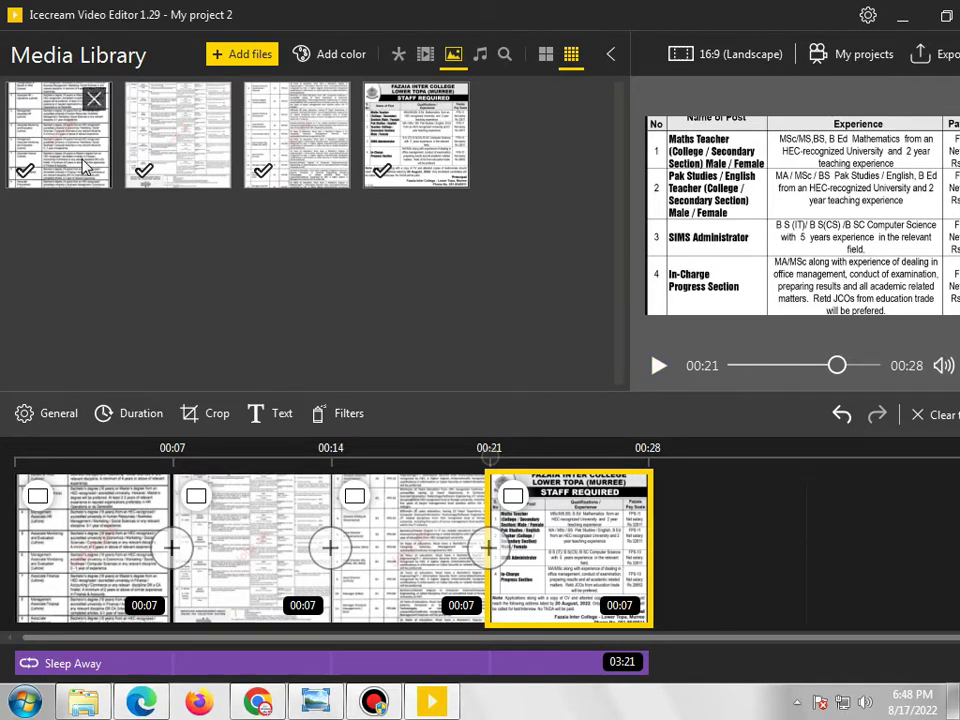
Append the first and second library images again at the timeline's end, and remove the Sleep Away audio track
left_click_drag(75, 150, 728, 520)
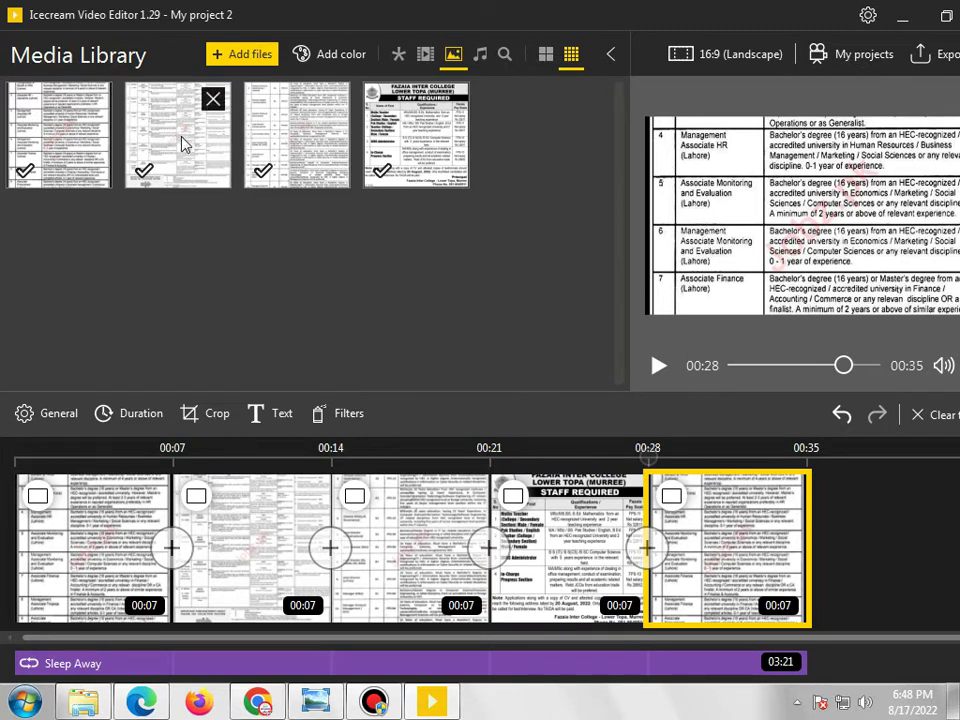
left_click_drag(184, 146, 790, 598)
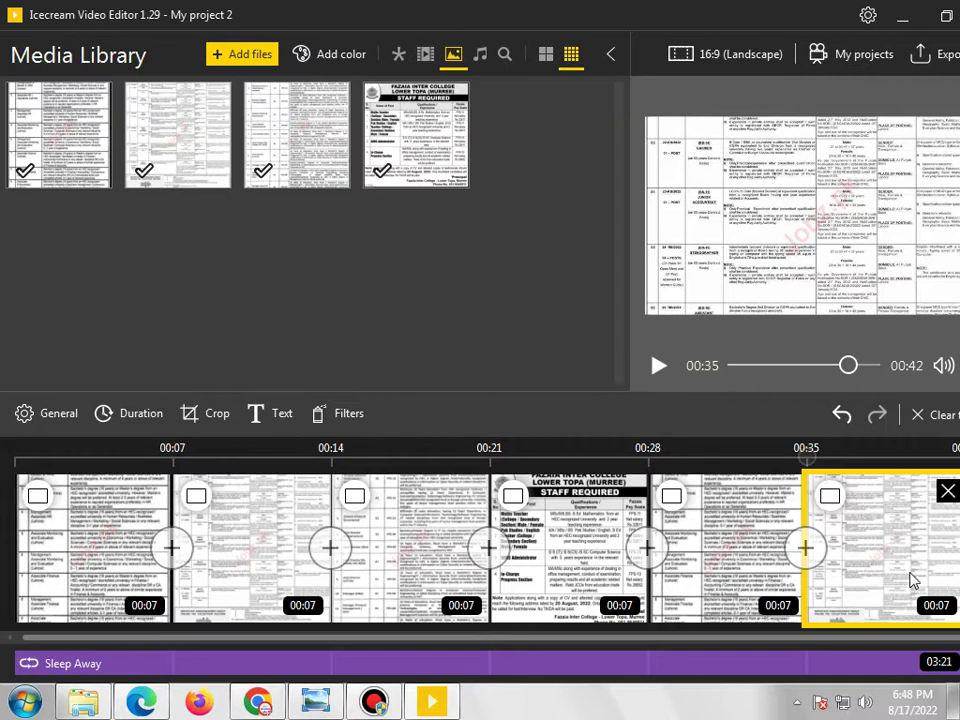
left_click(942, 665)
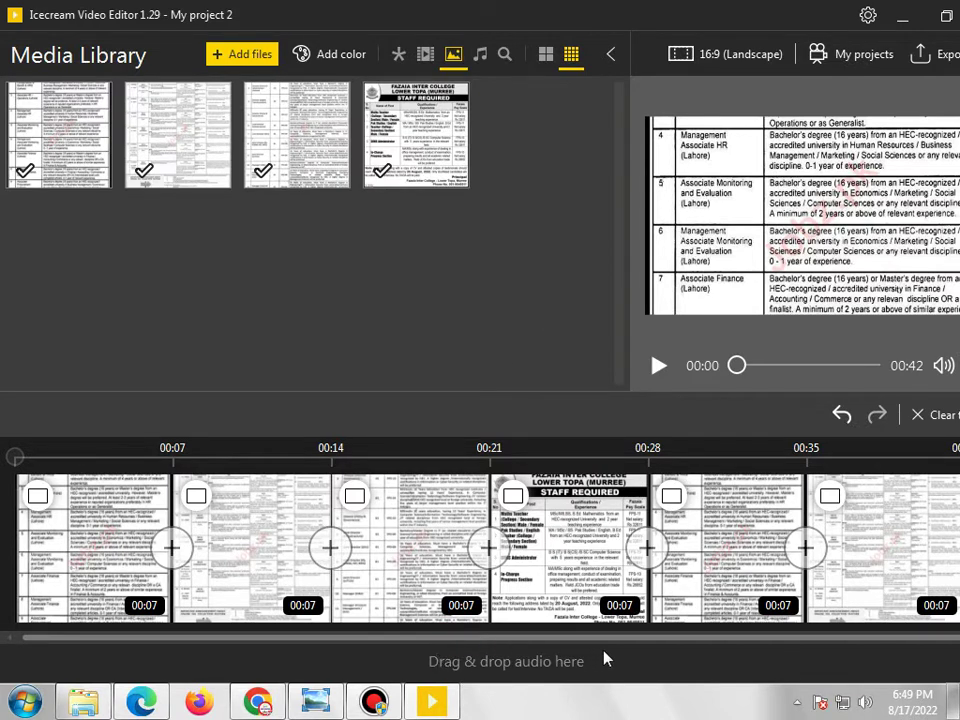
Look over the first timeline clip's general scene settings and close them without changes
mouse_move(893, 557)
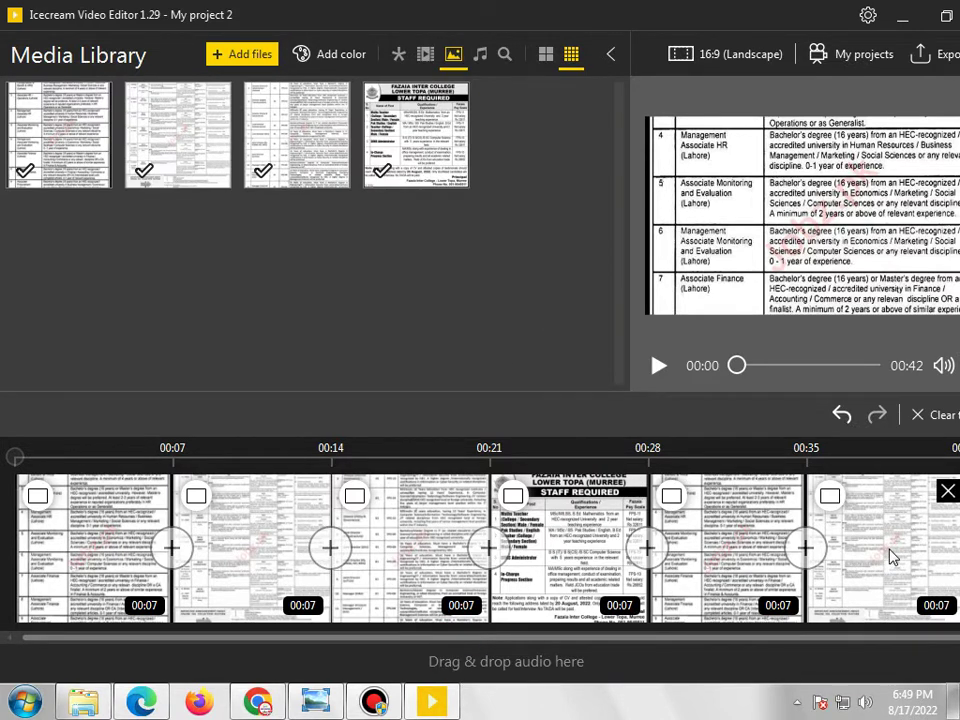
mouse_move(278, 507)
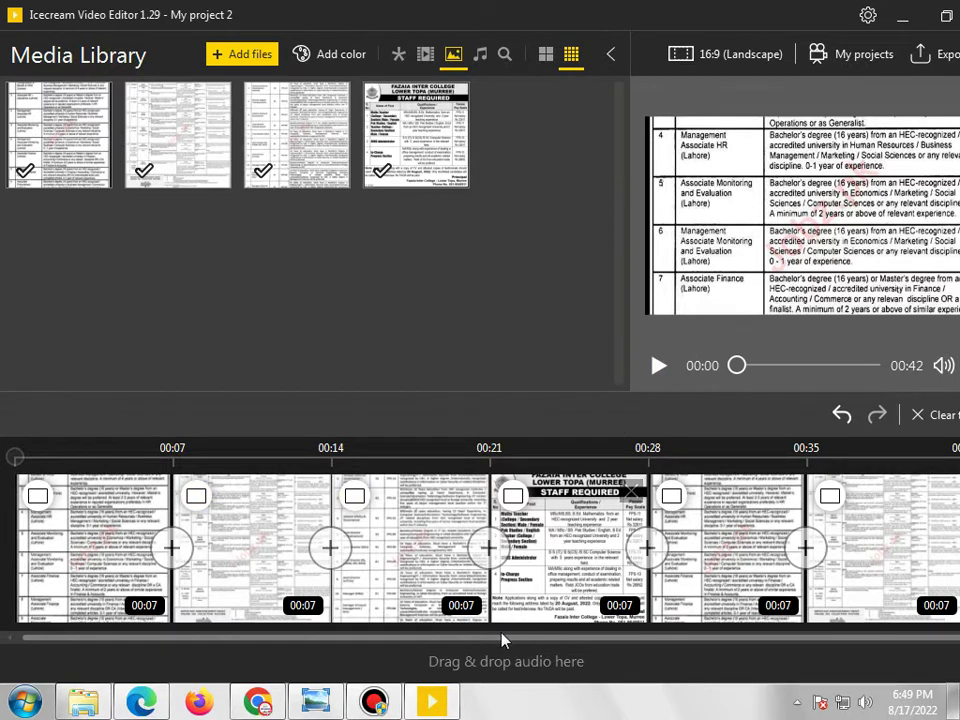
left_click(60, 533)
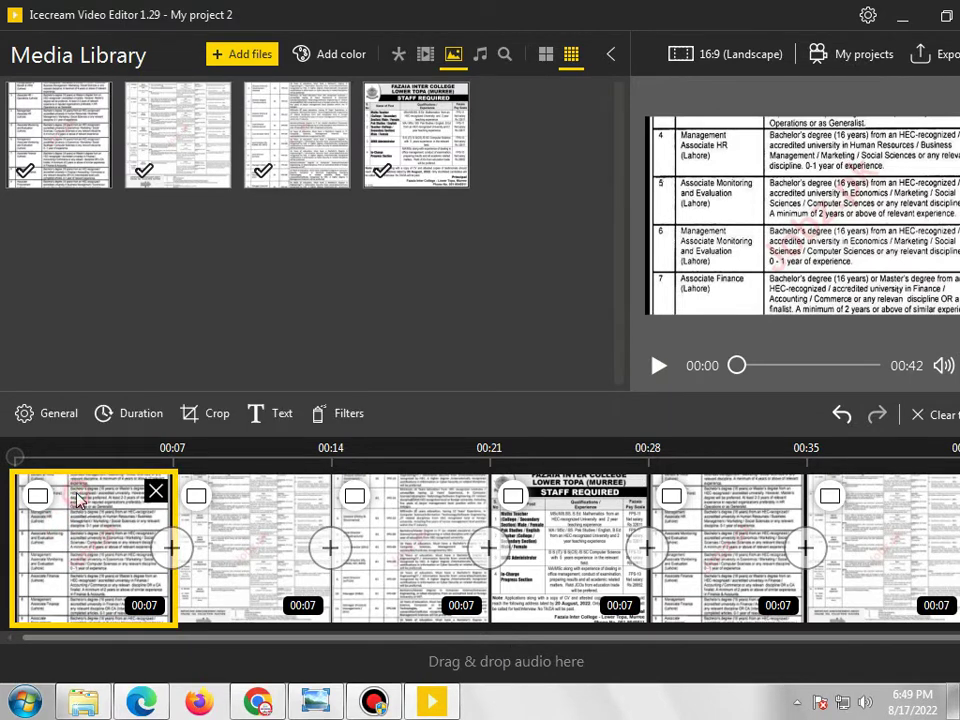
left_click(45, 414)
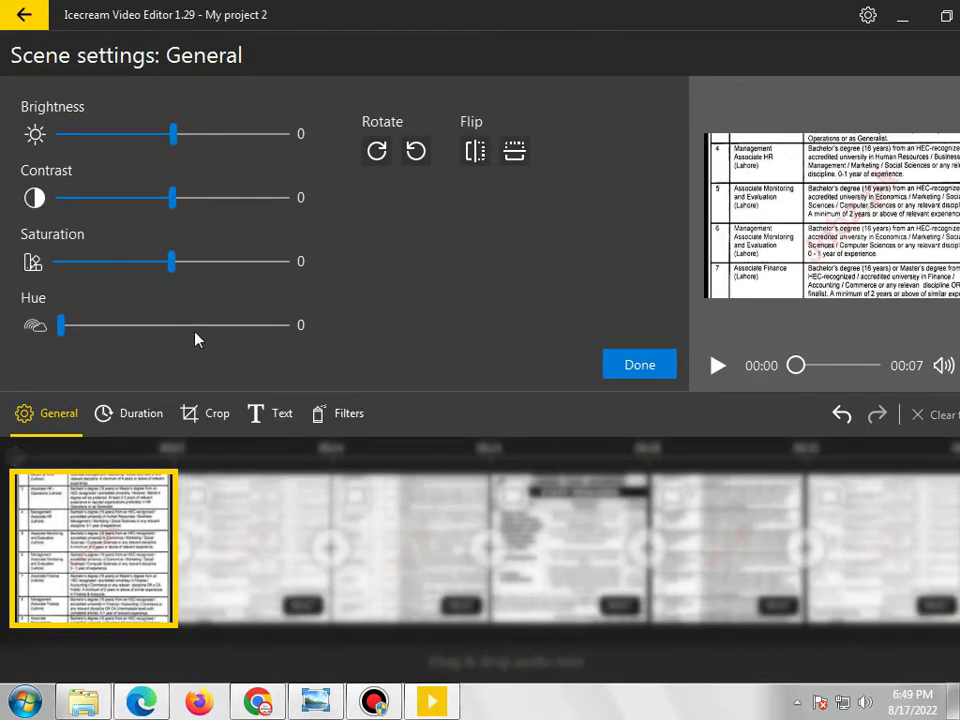
left_click(634, 372)
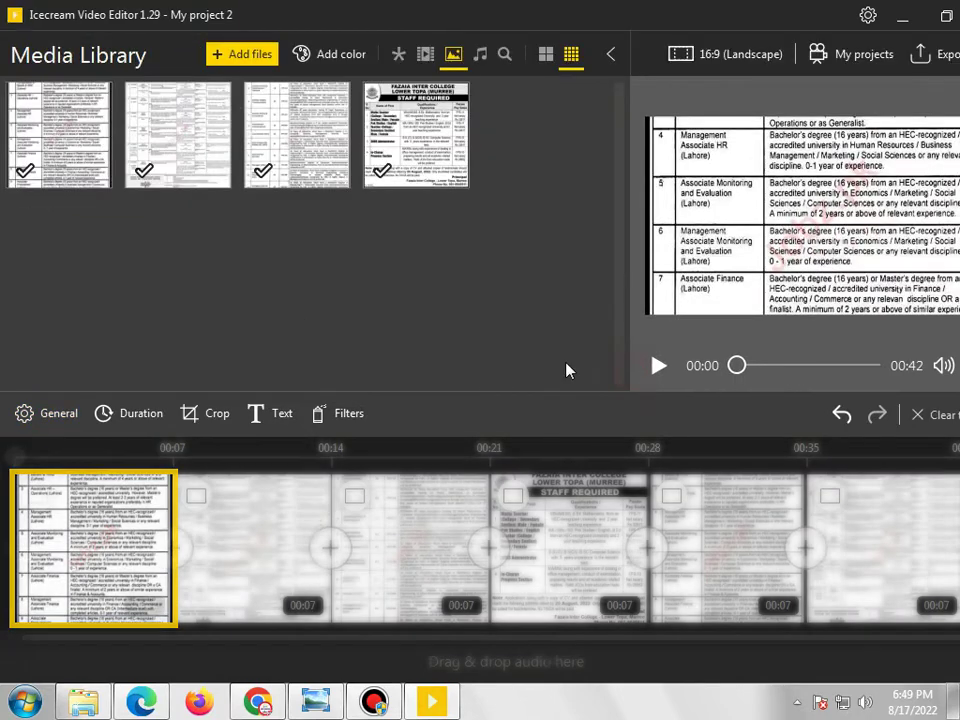
Set the first clip's duration to 3 sec and apply that duration to all clips on the timeline
mouse_move(114, 507)
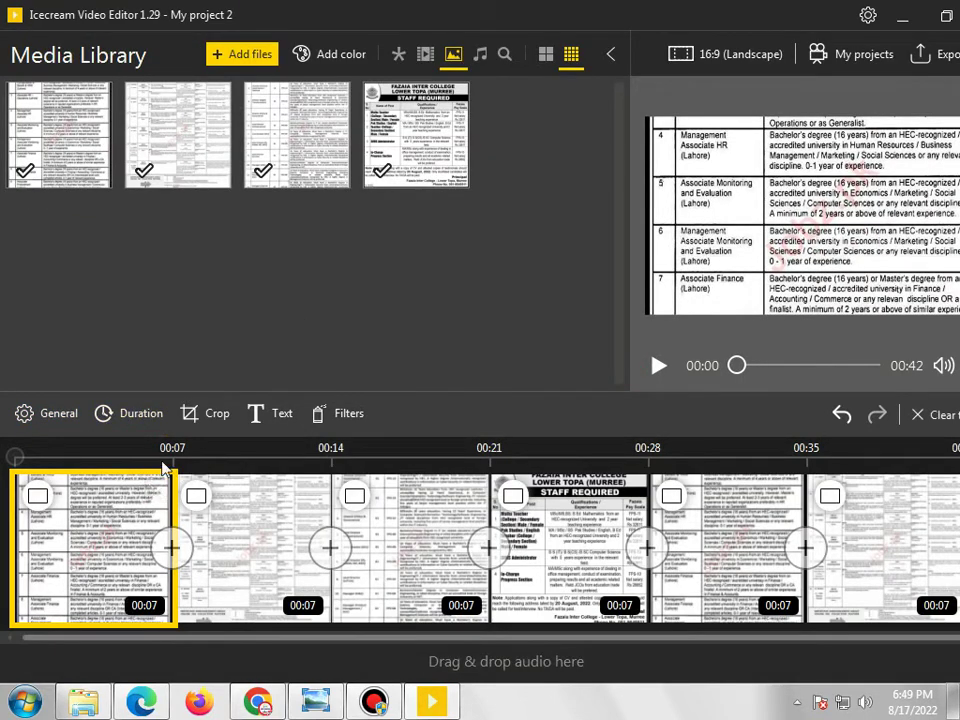
left_click(119, 423)
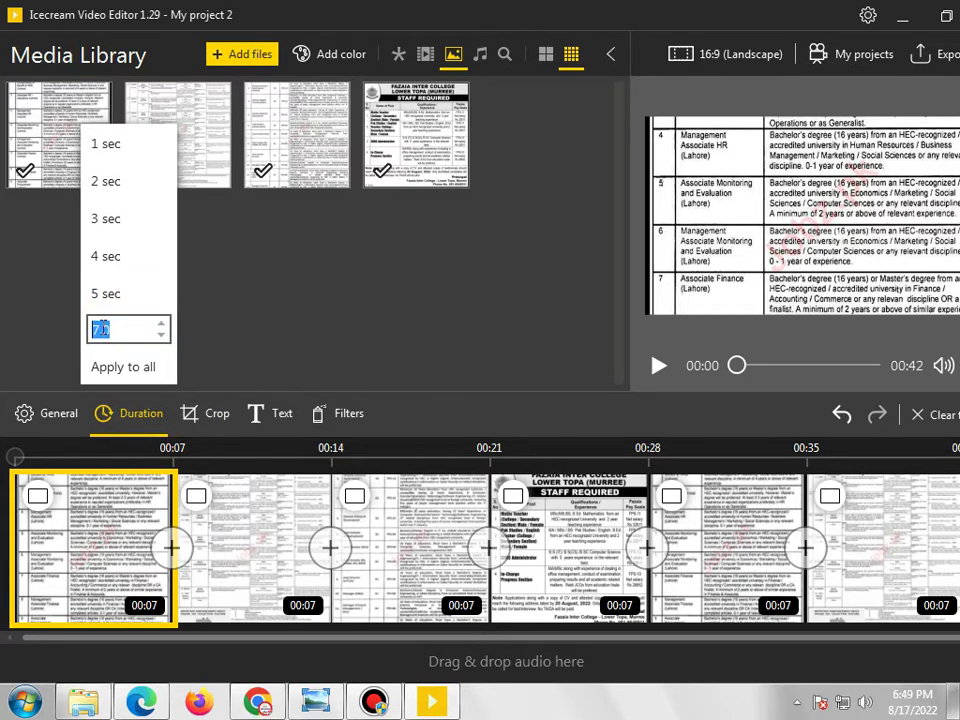
left_click(96, 330)
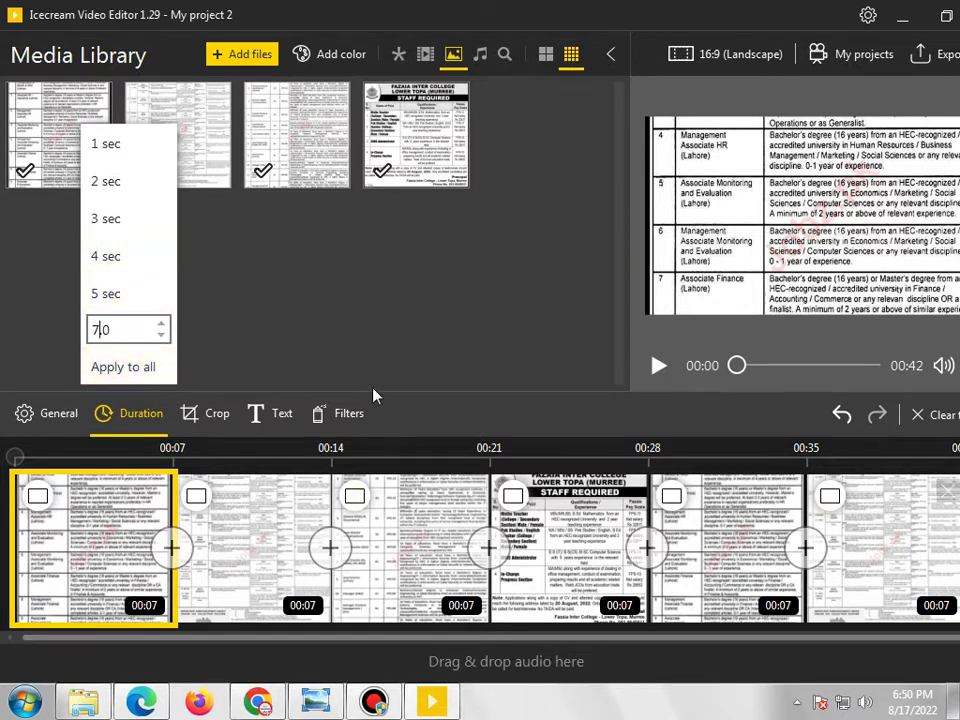
left_click(107, 228)
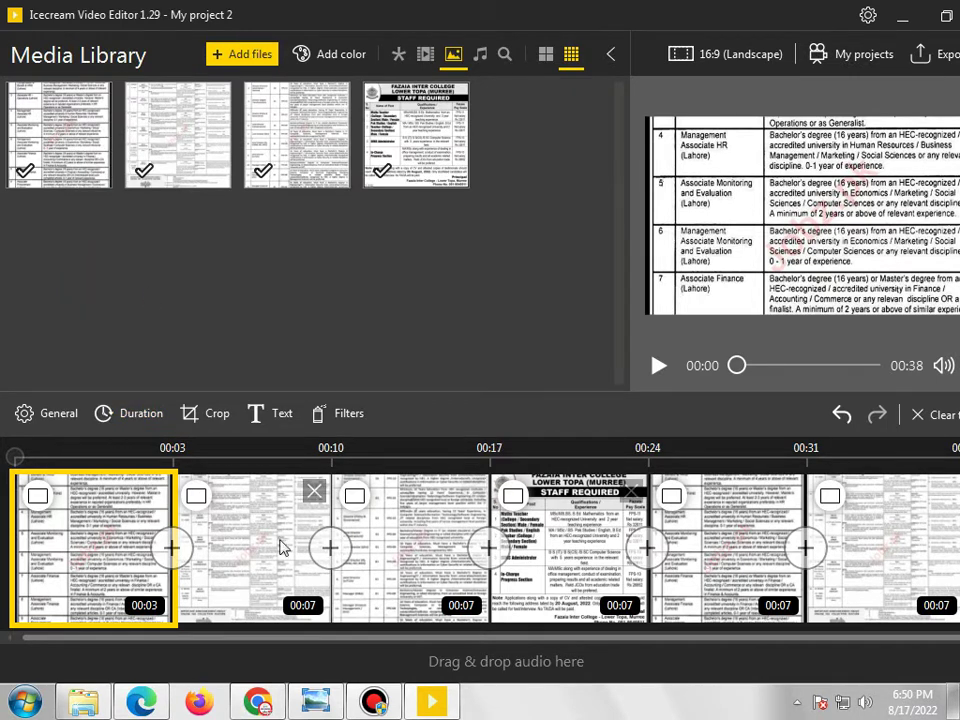
left_click(121, 420)
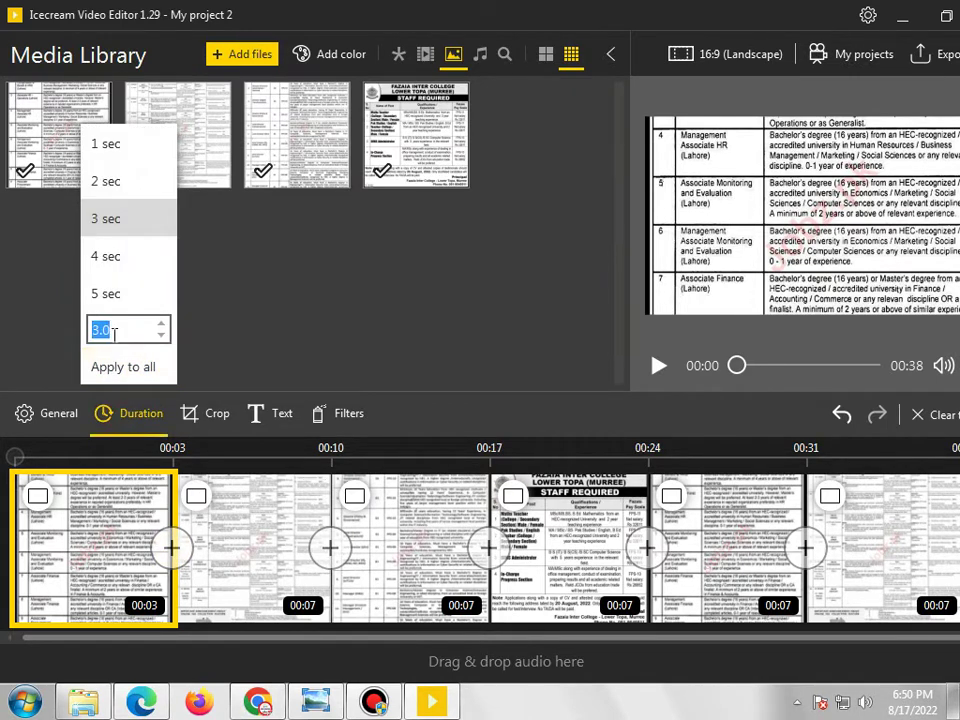
left_click(122, 366)
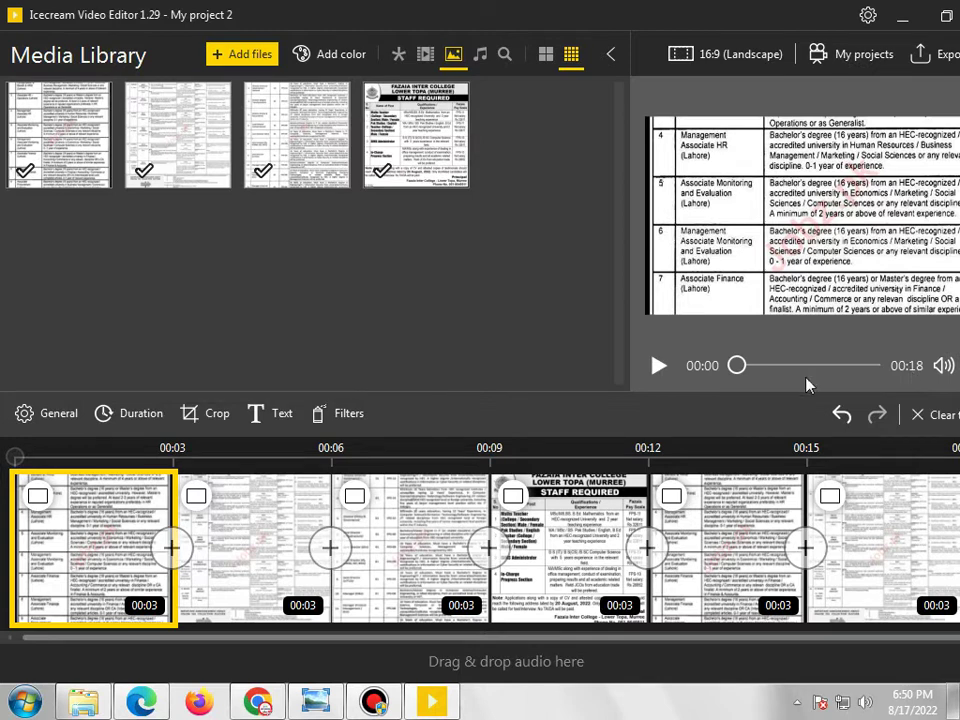
Look over the first clip's crop options and add the text "Online Earning With" plus the person's name at the frame's bottom-left
left_click(189, 414)
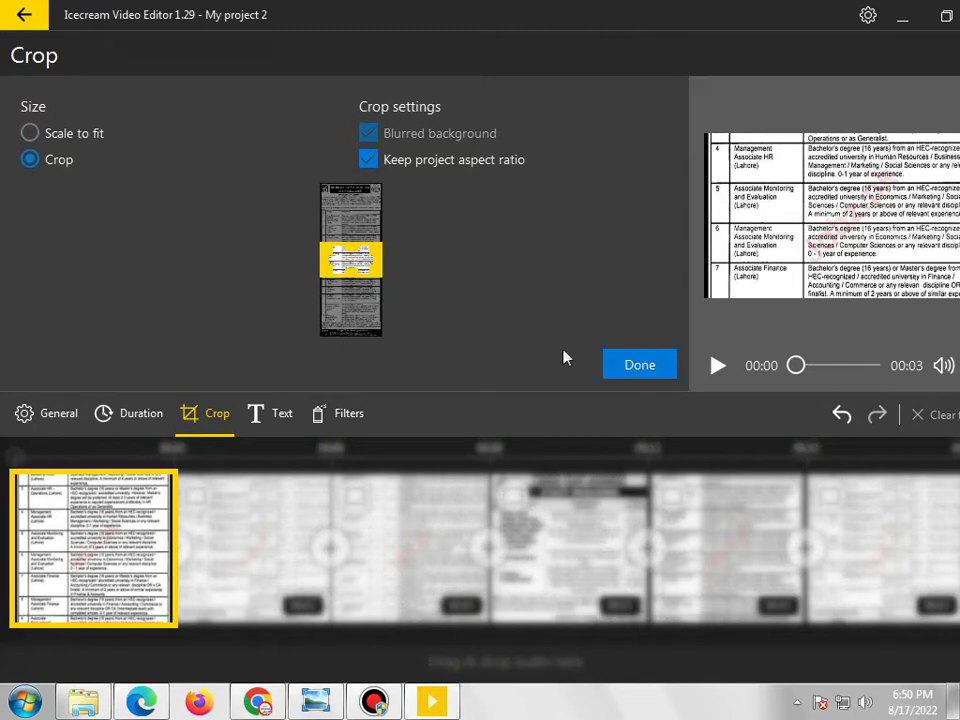
left_click(617, 363)
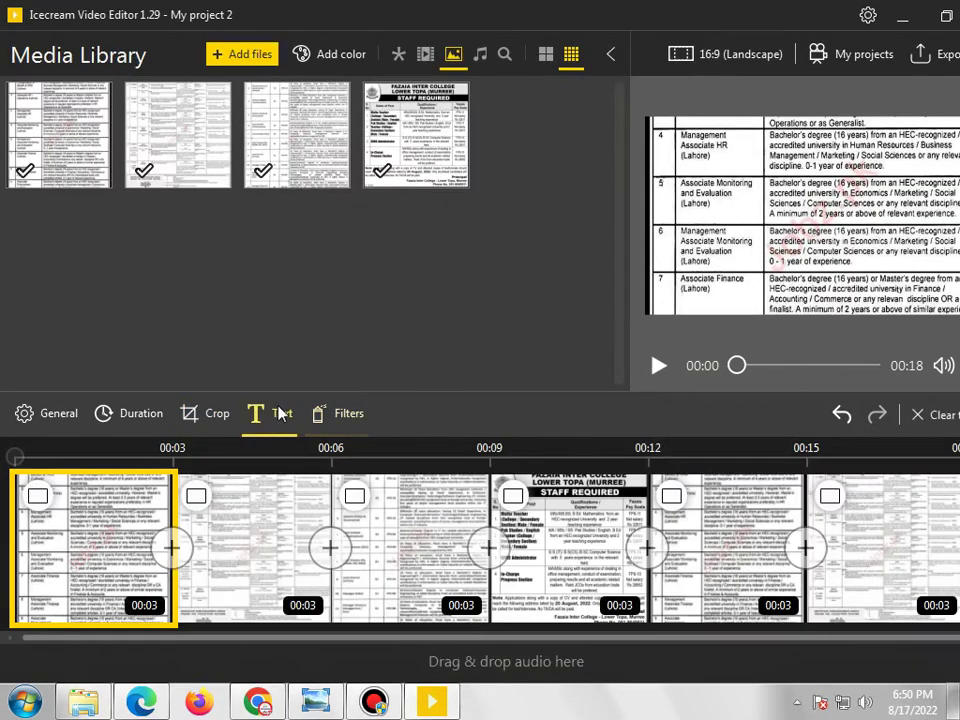
left_click(280, 414)
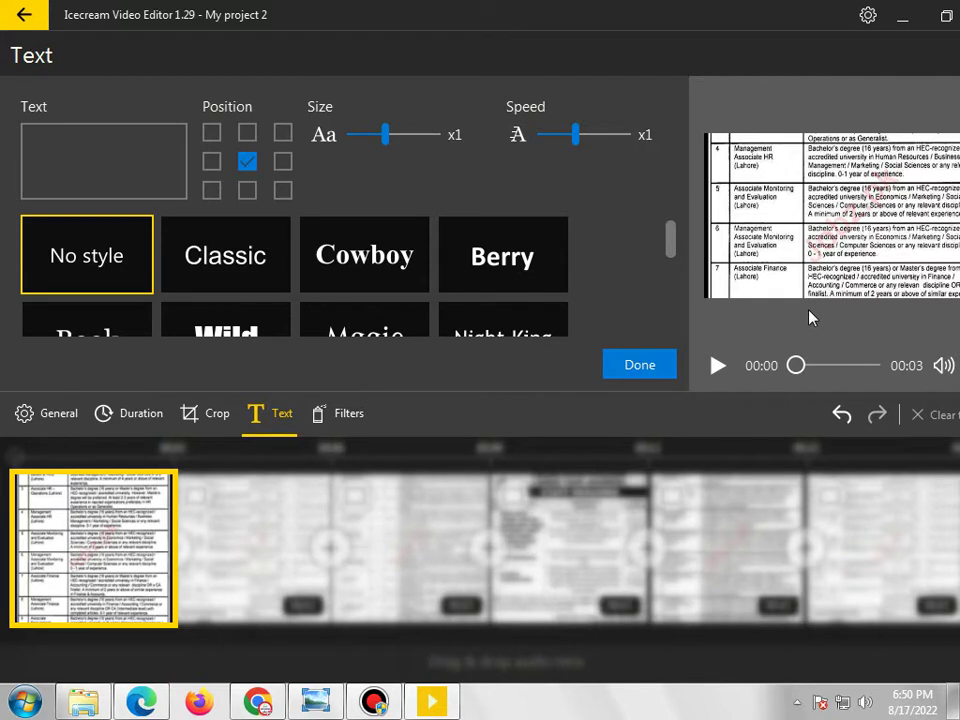
type("On")
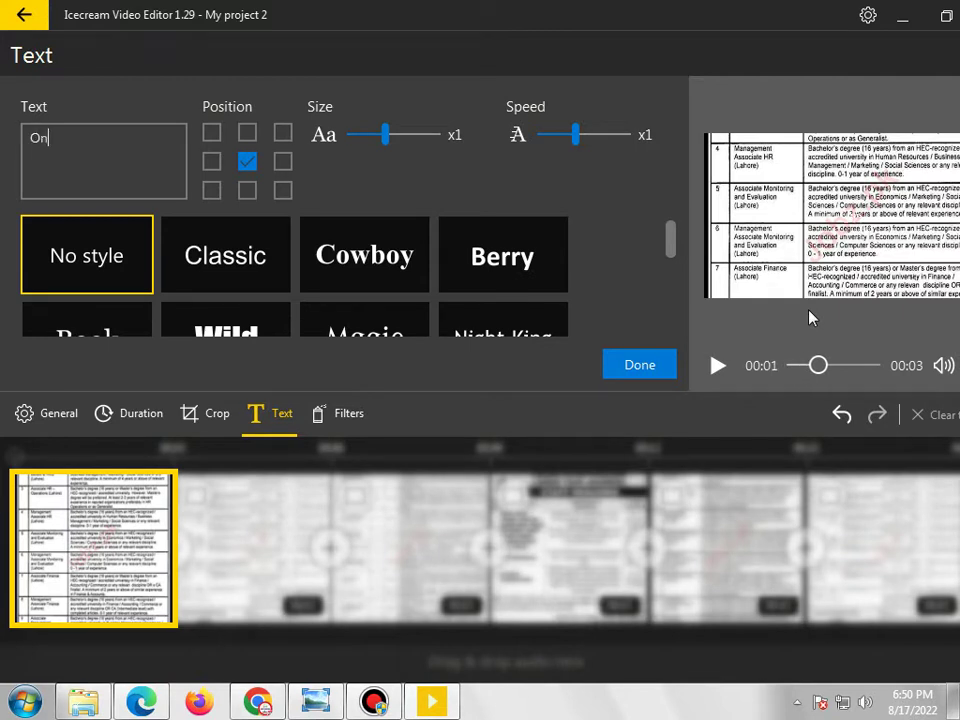
type("line Earning W")
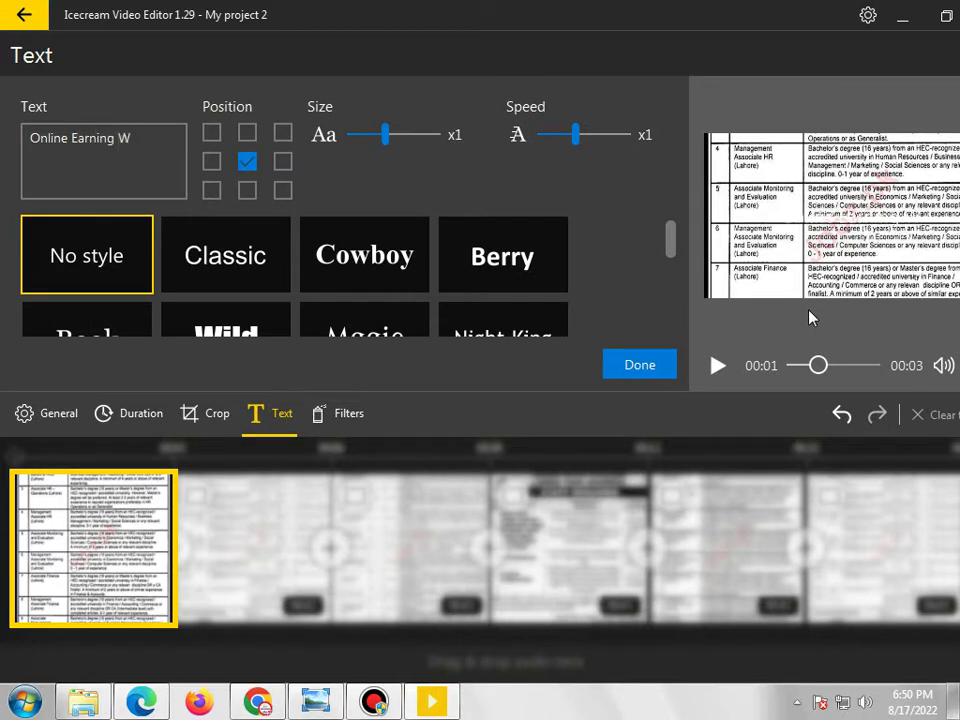
type("ith Malik")
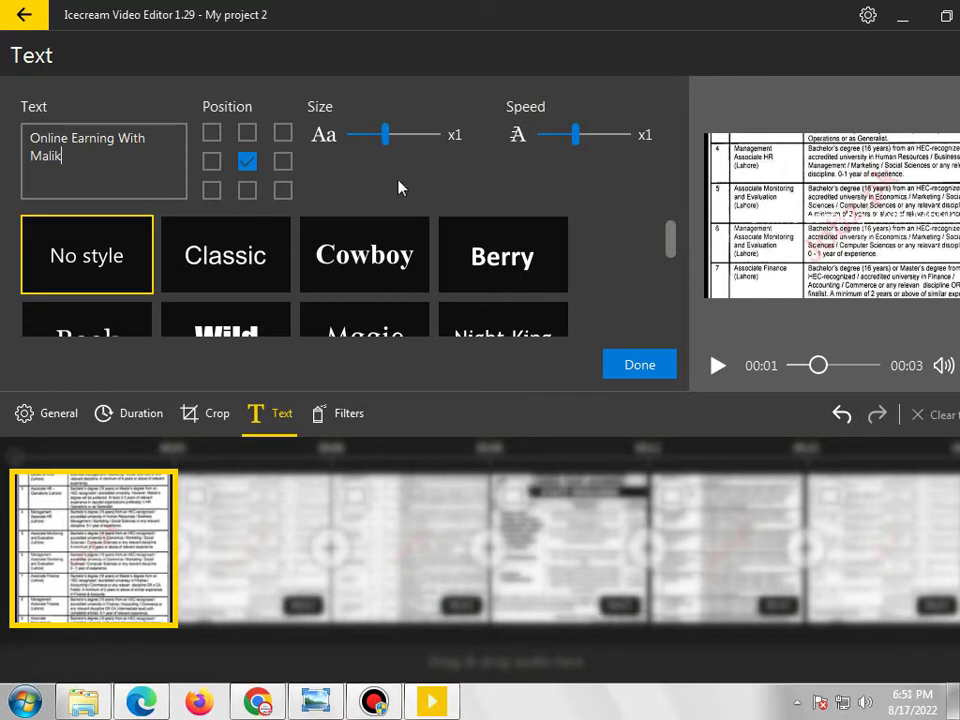
left_click(219, 200)
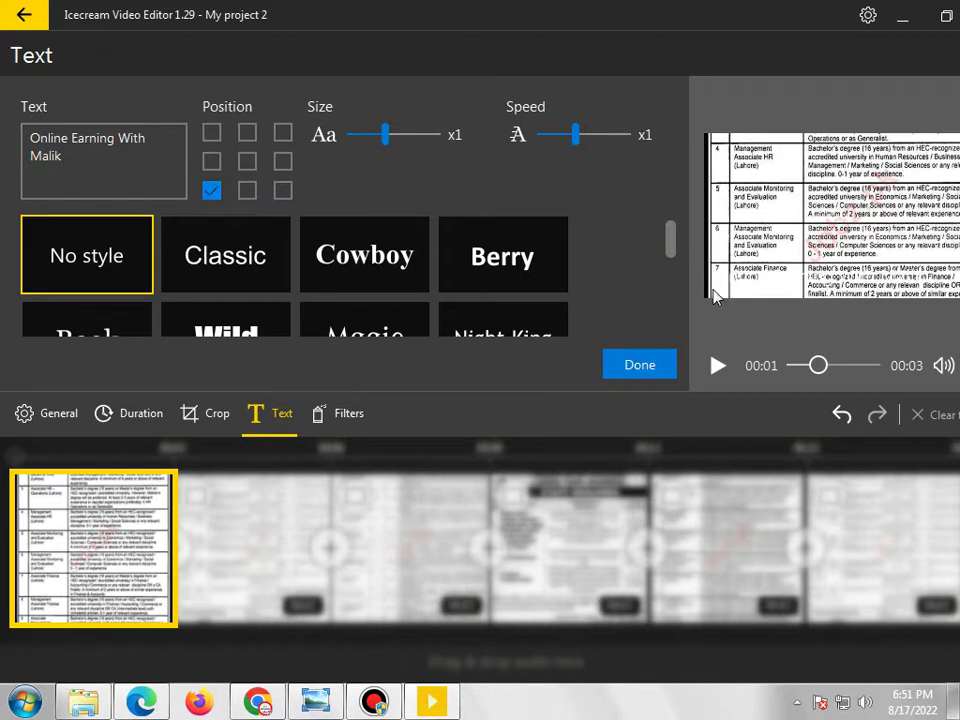
Browse the text styles and apply the Vertigo style to the first clip's title
scroll(482, 293, "down", 10)
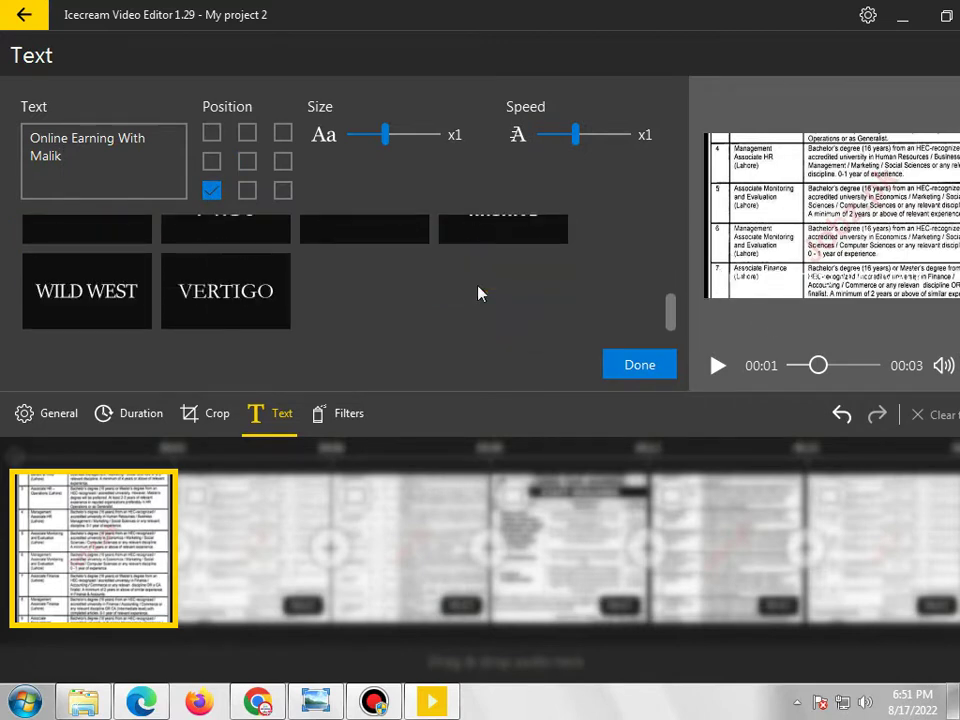
scroll(478, 293, "up", 10)
scroll(478, 293, "down", 2)
scroll(478, 293, "up", 2)
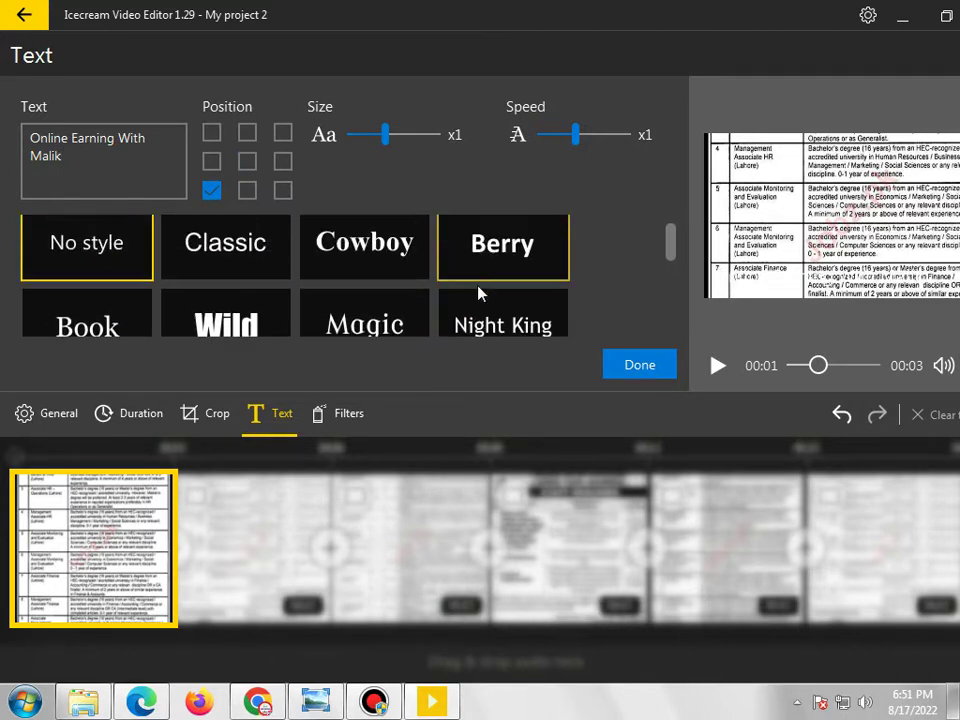
scroll(478, 293, "down", 10)
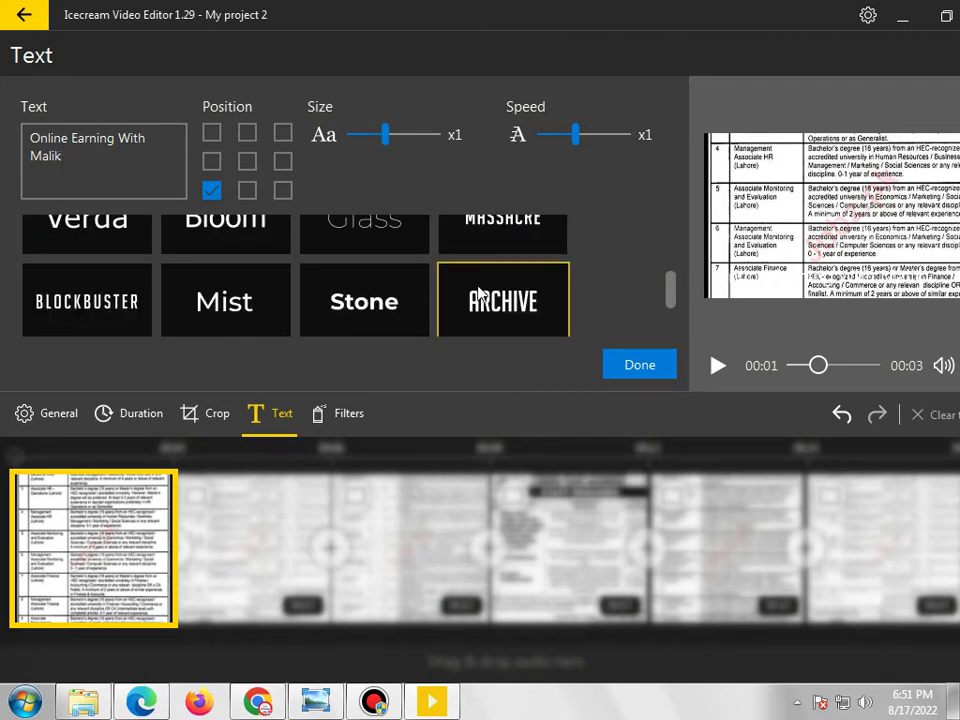
scroll(478, 293, "up", 10)
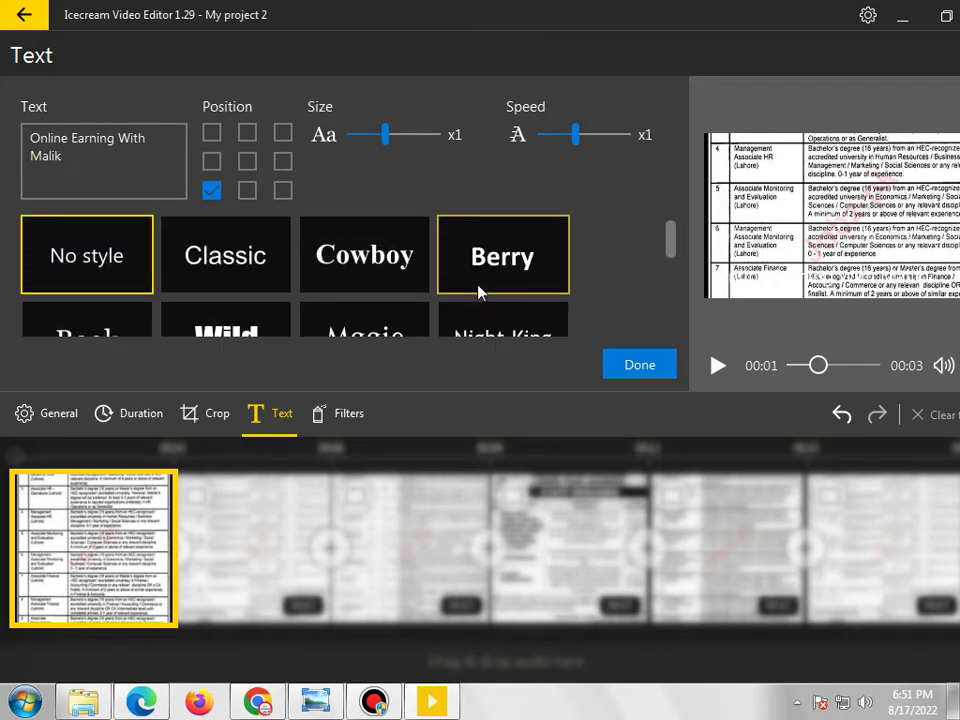
scroll(478, 293, "down", 10)
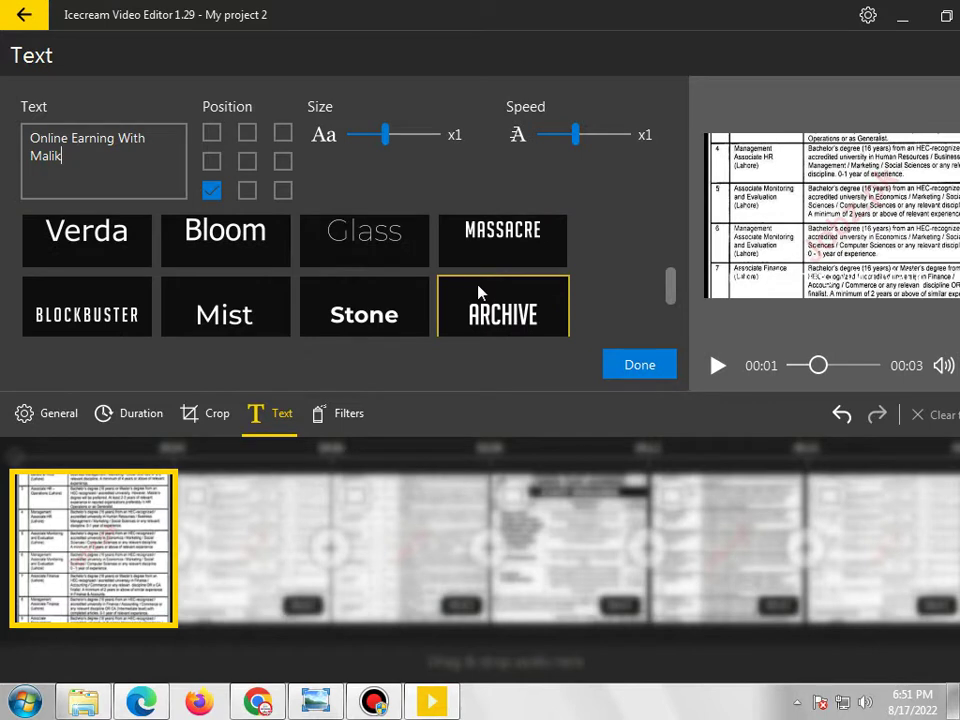
left_click(240, 308)
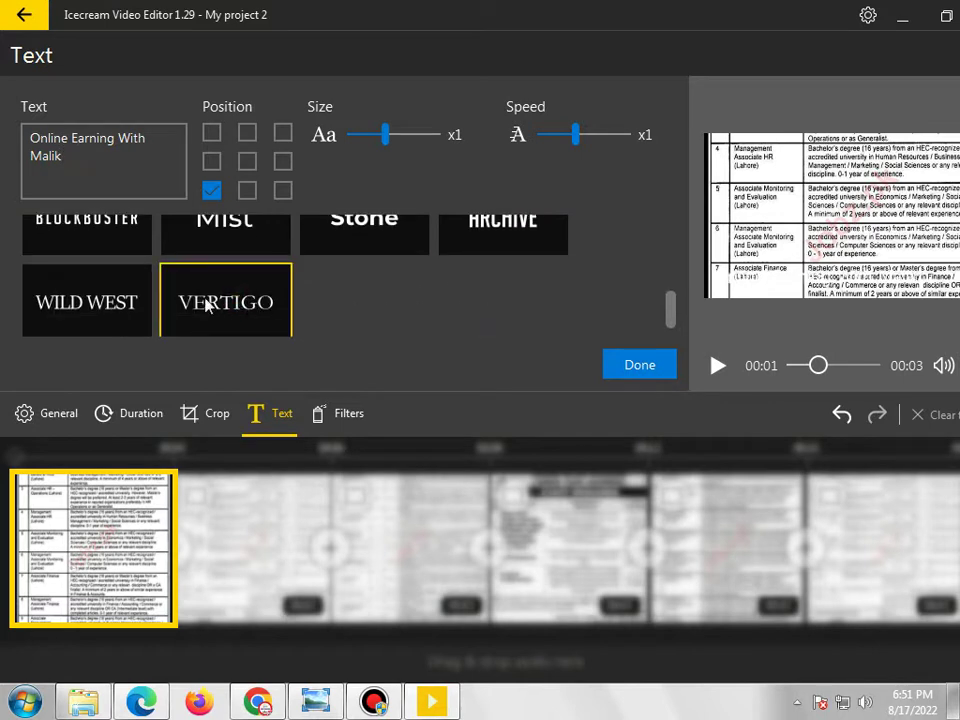
scroll(240, 298, "down", 1)
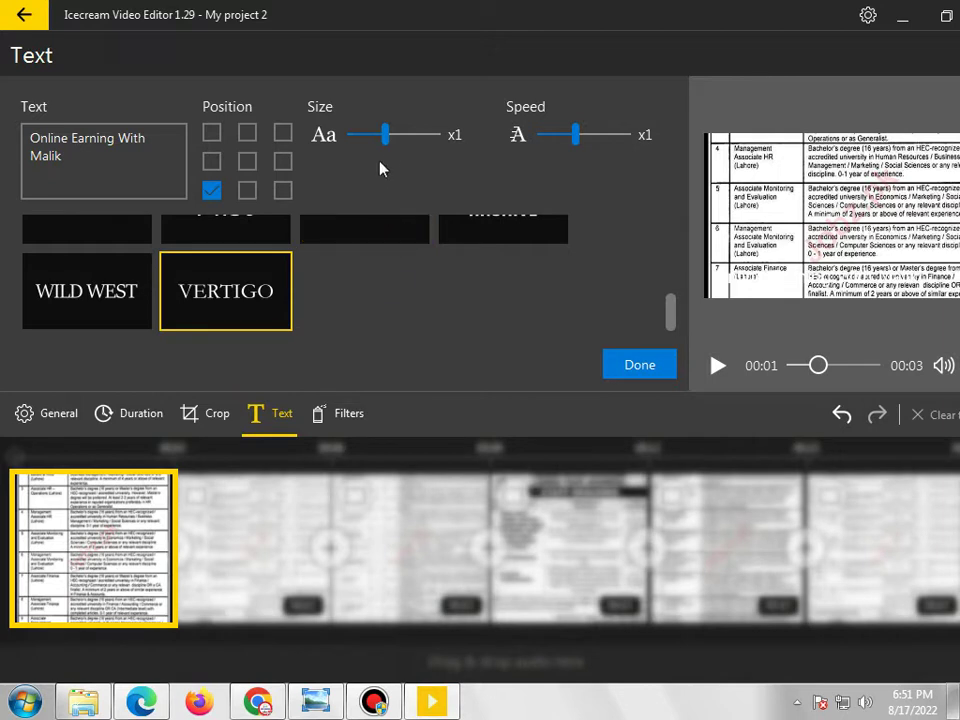
Set the title's speed to x0.5, keep its size at x1, and save the first clip's text
mouse_move(380, 147)
left_mouse_down()
mouse_move(429, 146)
mouse_move(388, 143)
left_mouse_up()
left_click_drag(580, 150, 541, 148)
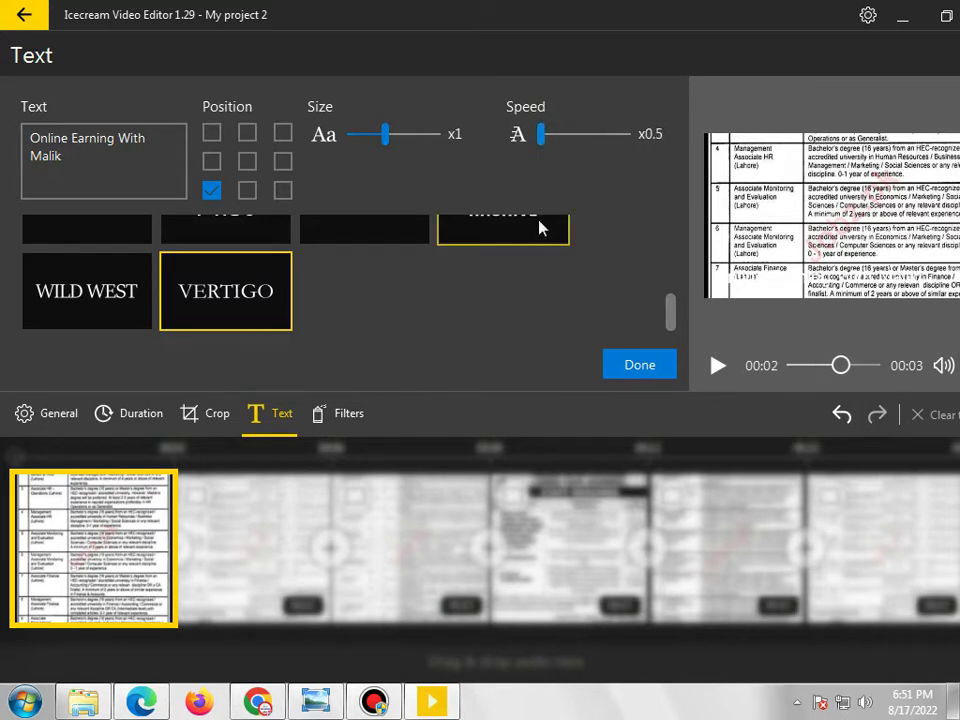
scroll(535, 232, "up", 5)
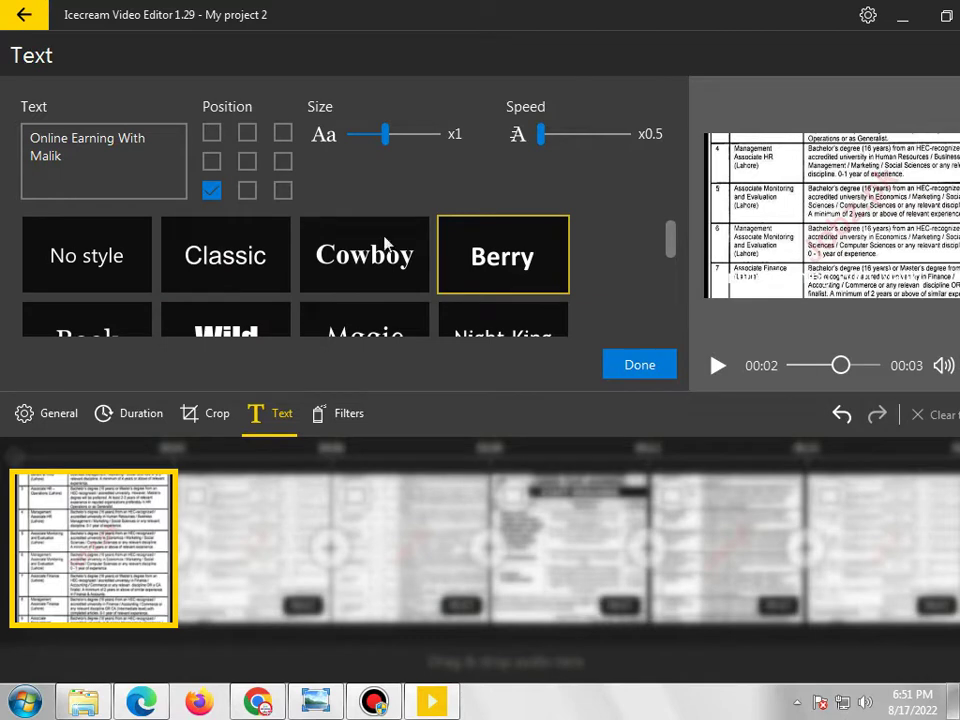
scroll(480, 285, "down", 5)
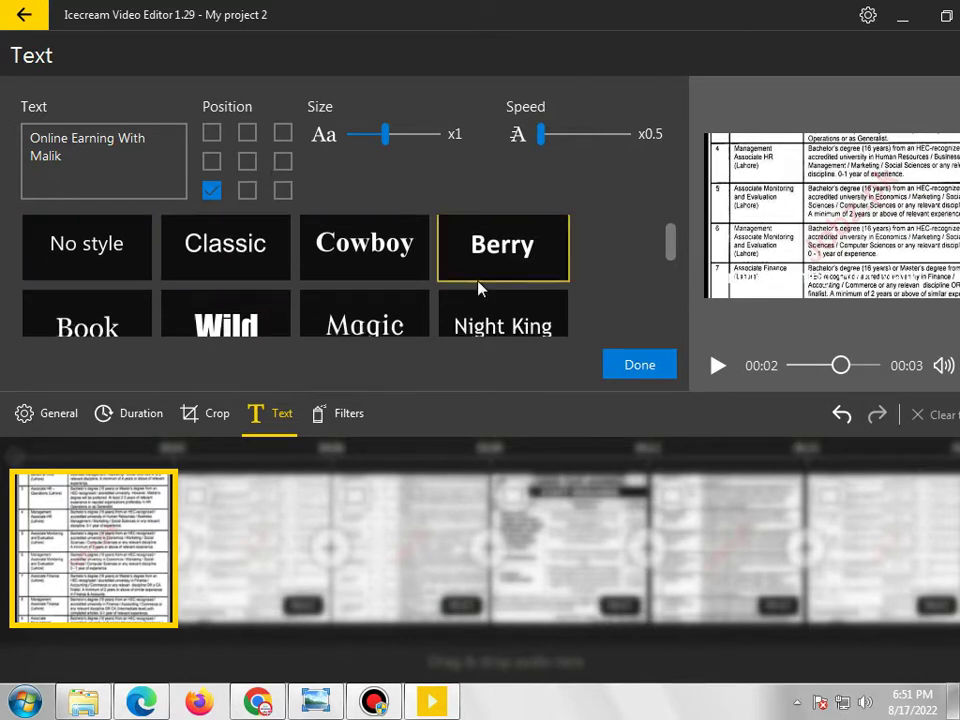
left_click(637, 363)
Play the timeline preview and look over the second clip's text settings without adding text
left_click(659, 365)
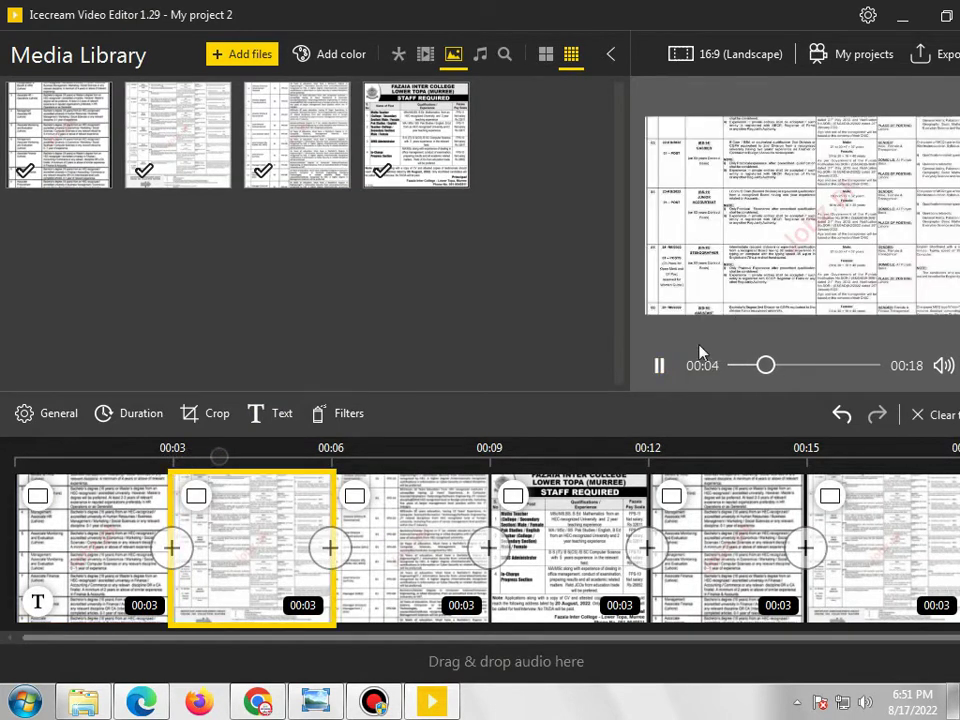
left_click(121, 491)
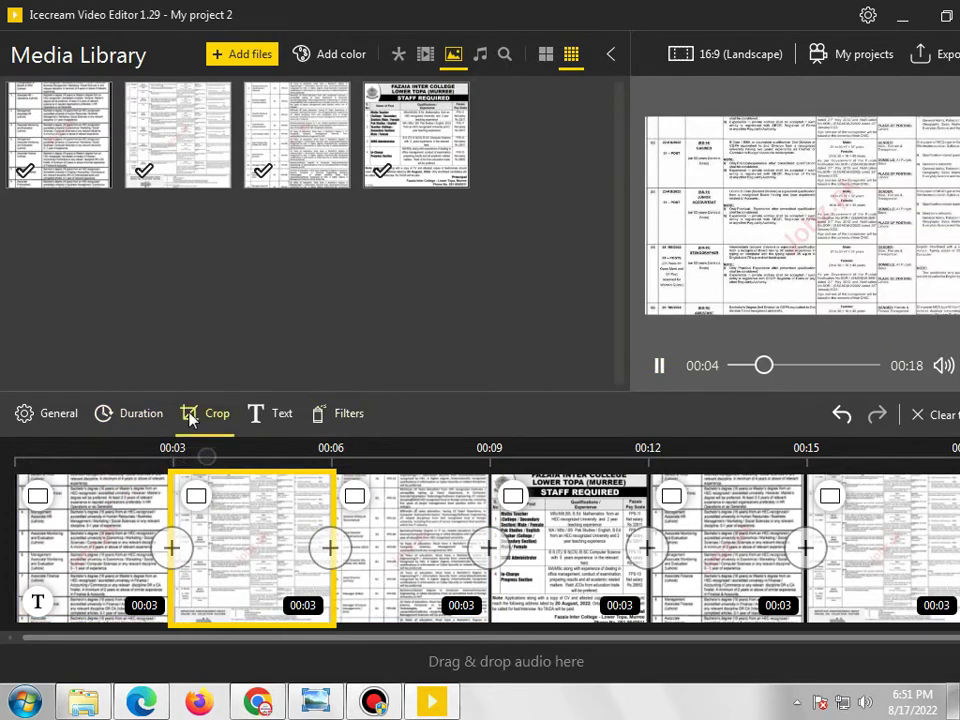
left_click(257, 416)
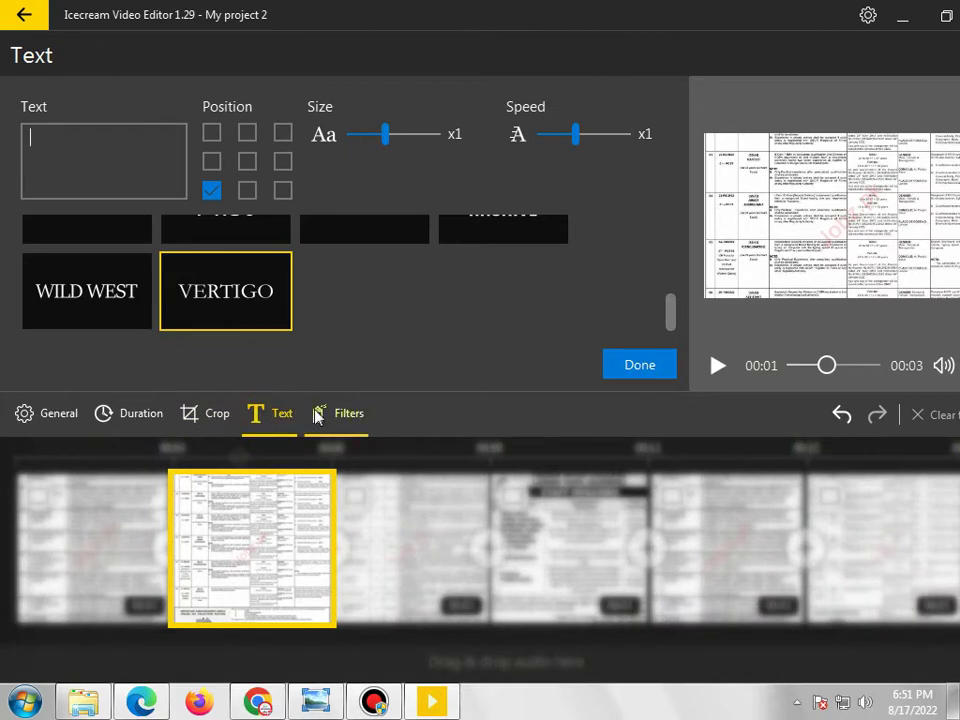
scroll(312, 283, "up", 1)
scroll(312, 283, "up", 5)
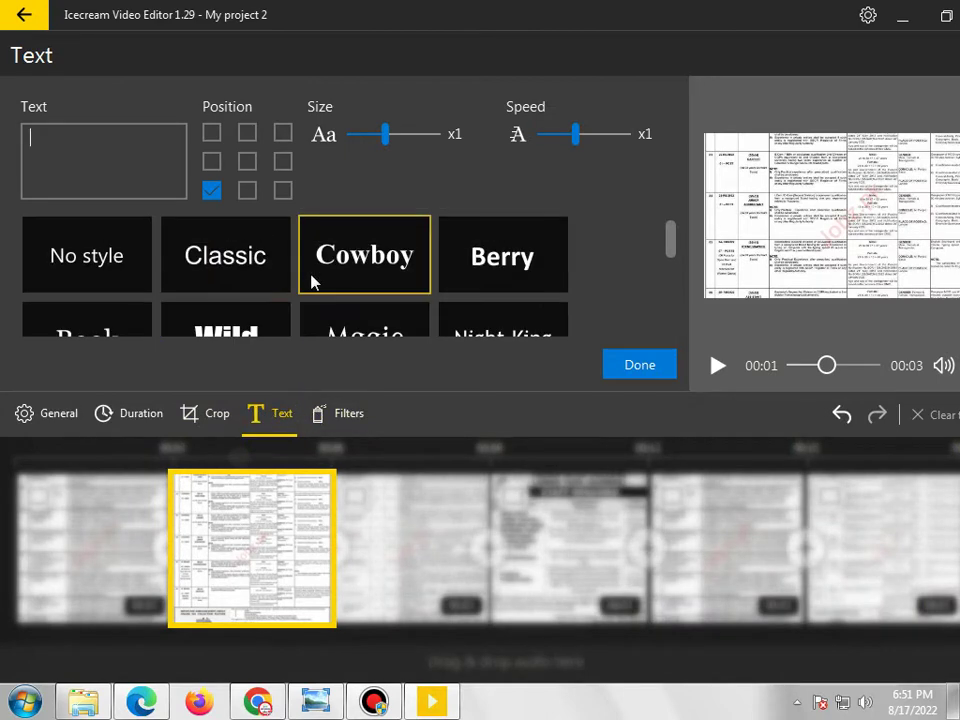
left_click(645, 364)
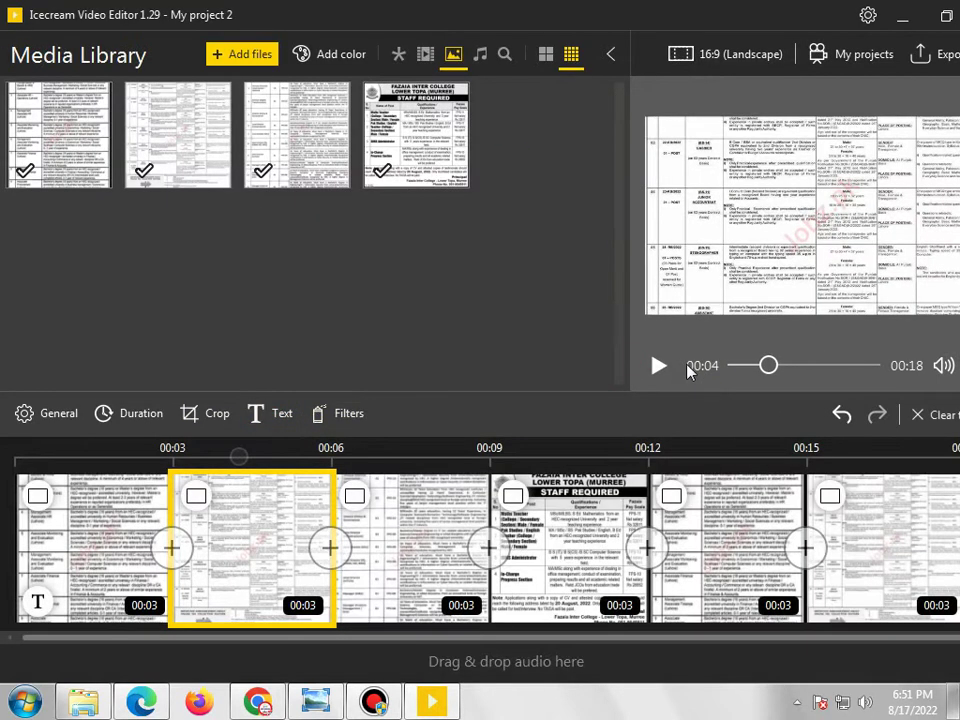
Preview the Telescopic Blur, VHS Random, Sepia and Blur filters on the second clip and look over the solid colors without adding one
left_click(333, 424)
left_click(322, 200)
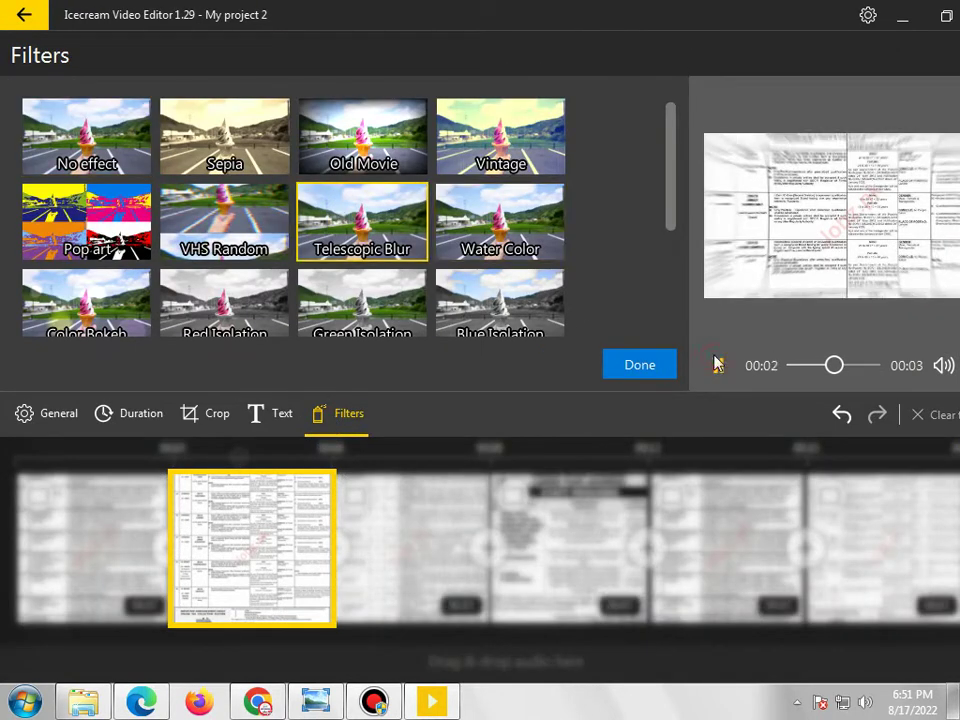
left_click(195, 220)
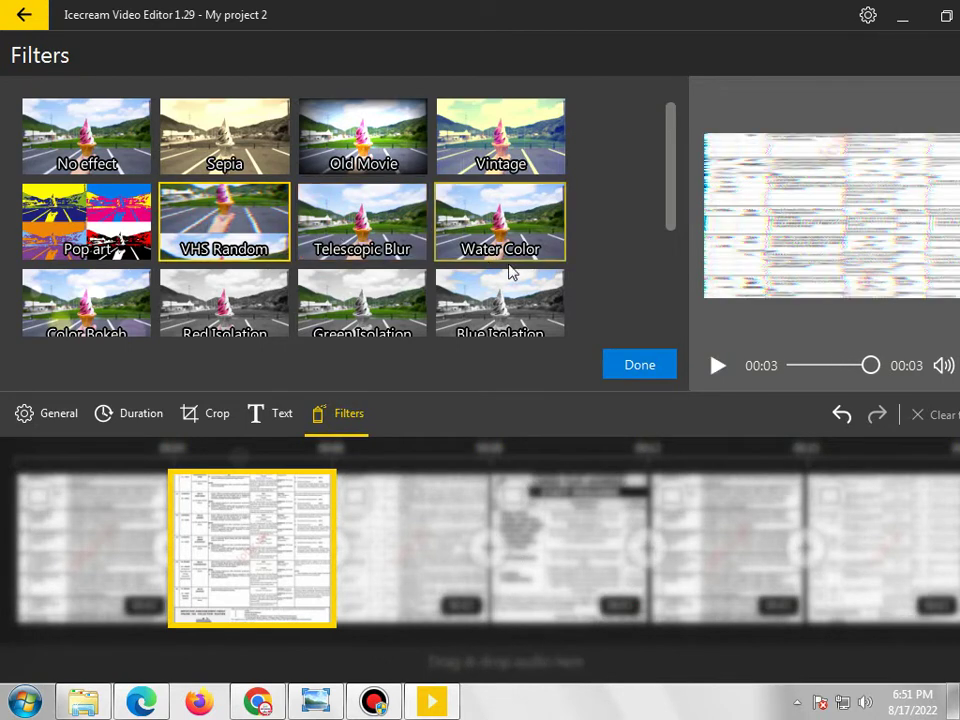
left_click(136, 152)
left_click(210, 140)
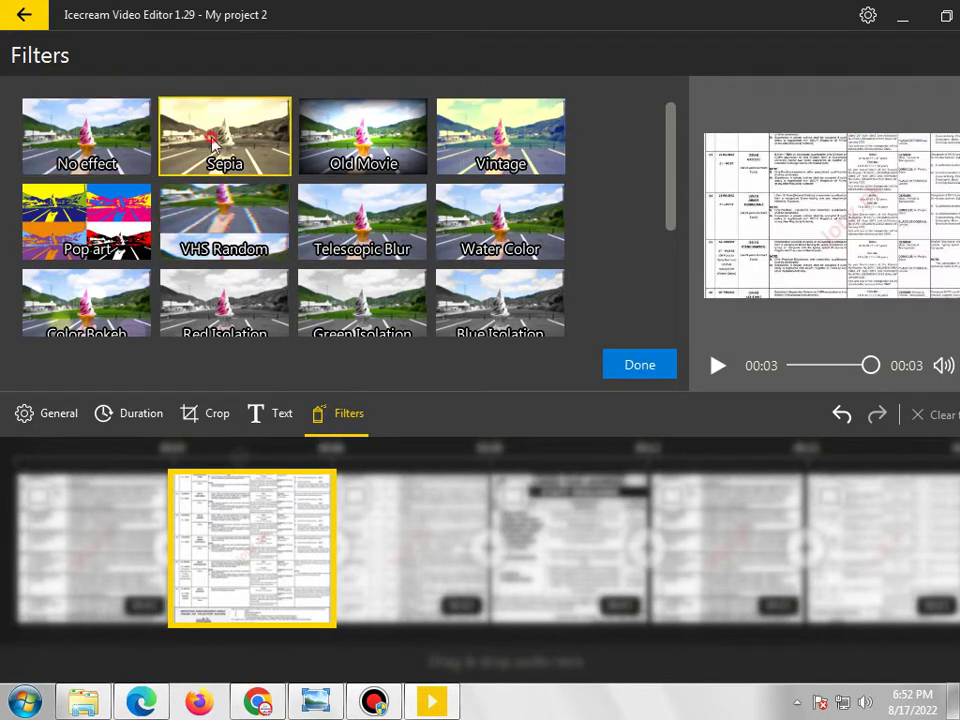
scroll(193, 280, "down", 3)
left_click(312, 315)
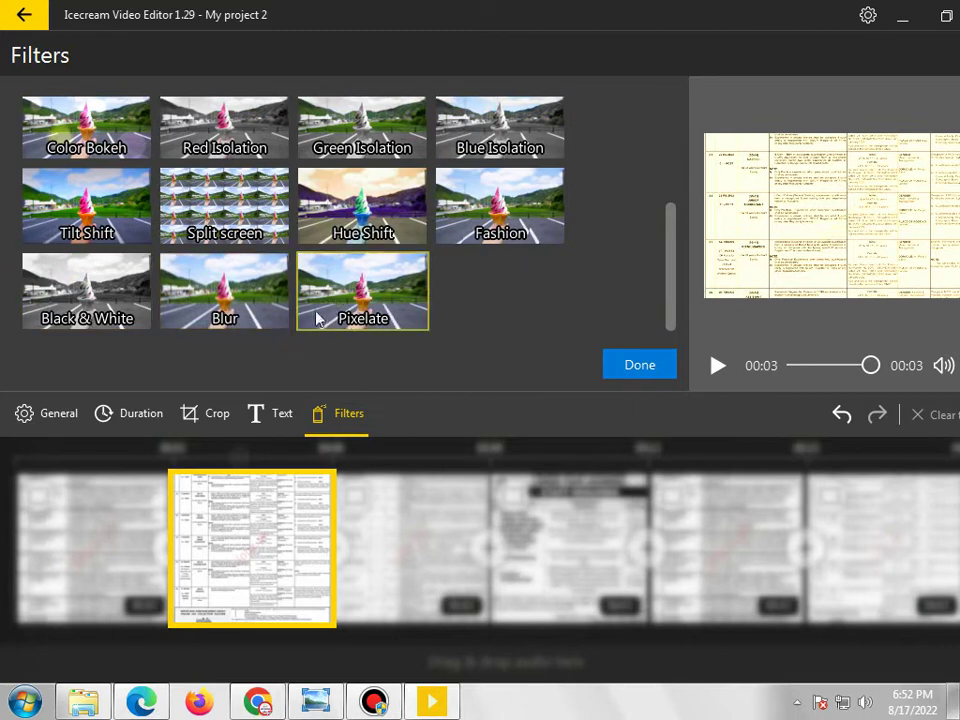
left_click(225, 295)
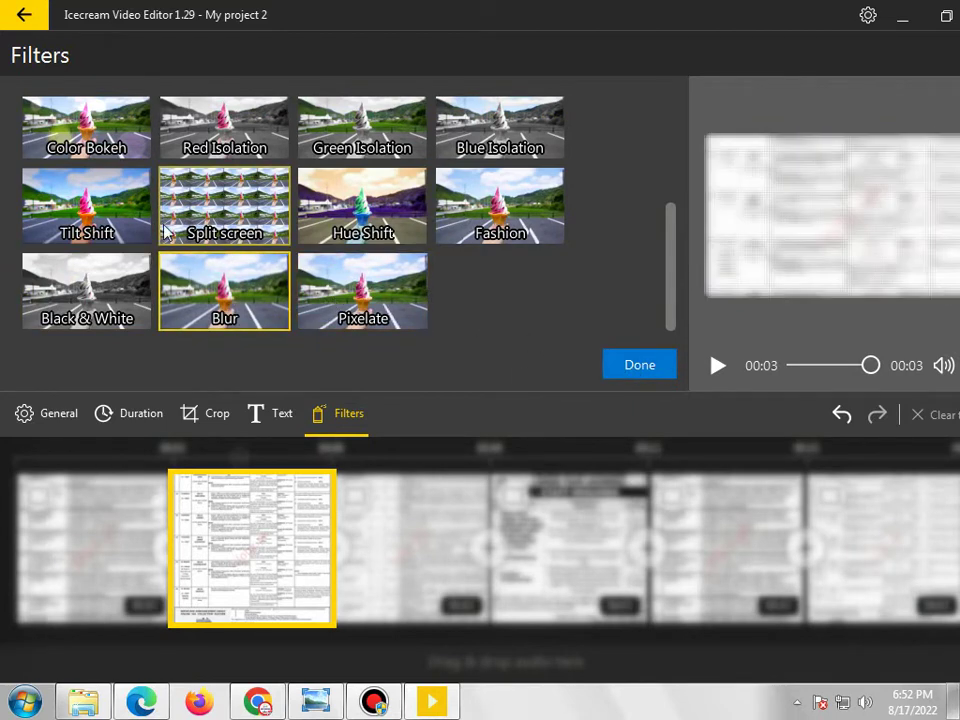
left_click(640, 365)
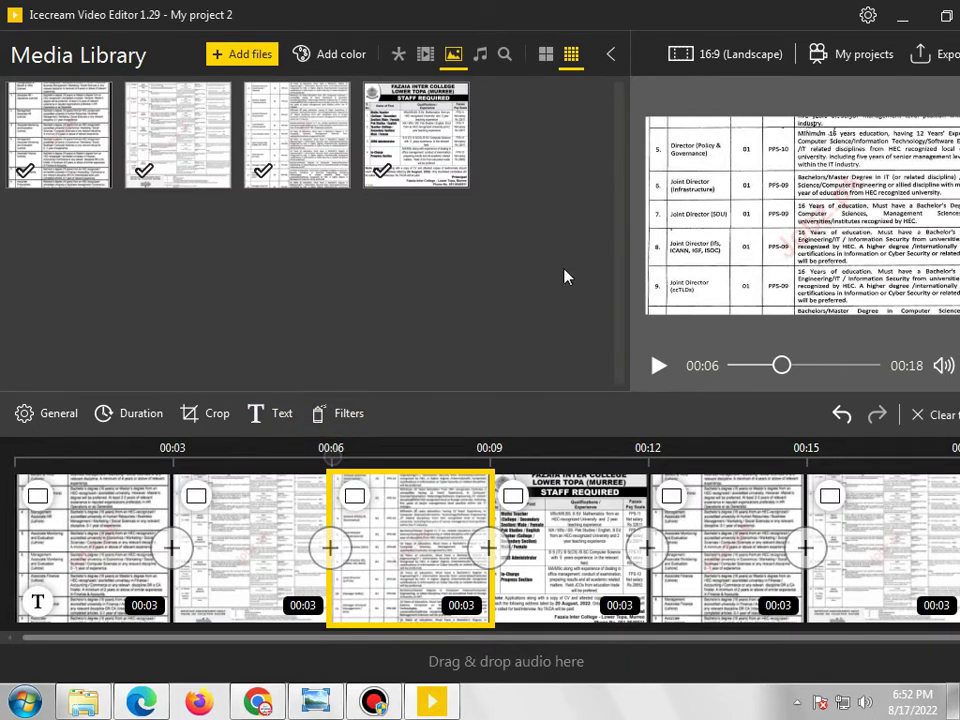
left_click(330, 54)
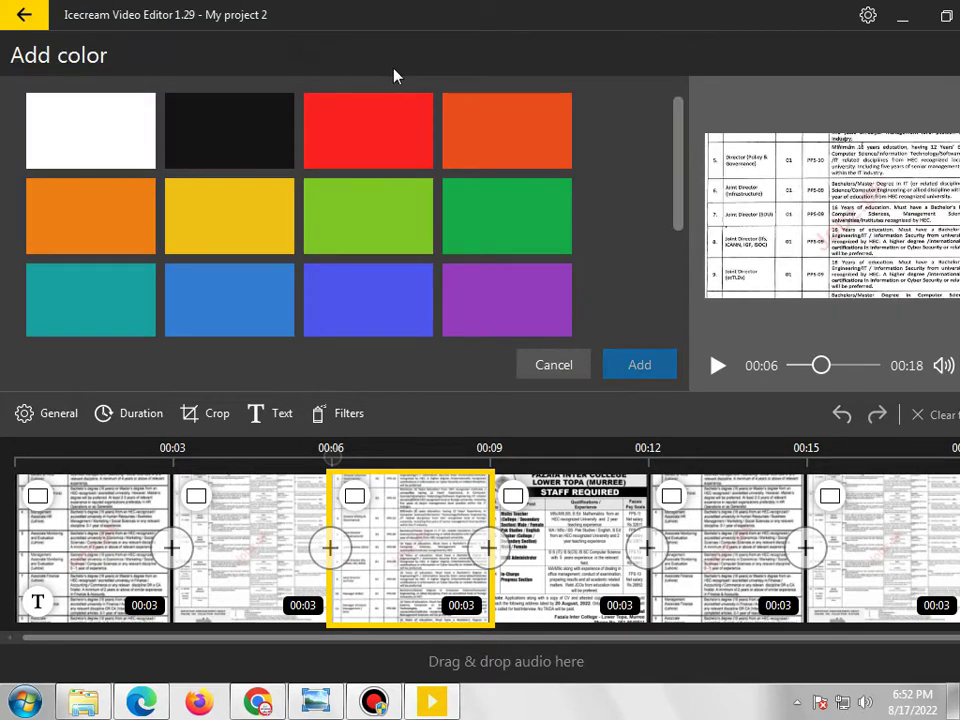
left_click(568, 366)
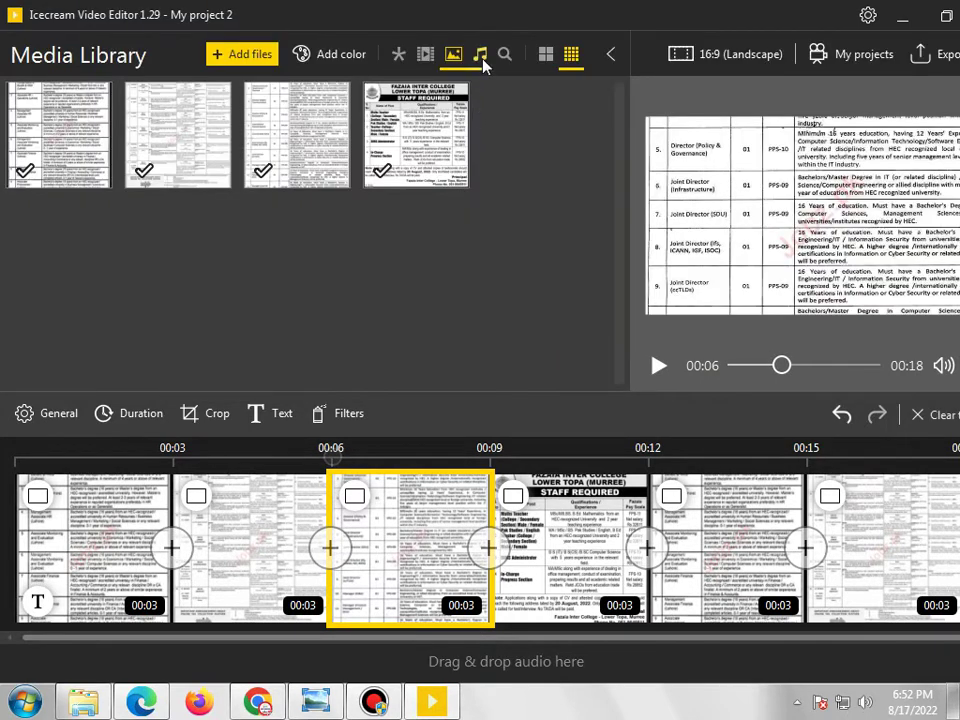
Import Kalimba from the Sample Music folder into the media library's audio files and place it on the timeline's audio track
left_click(481, 56)
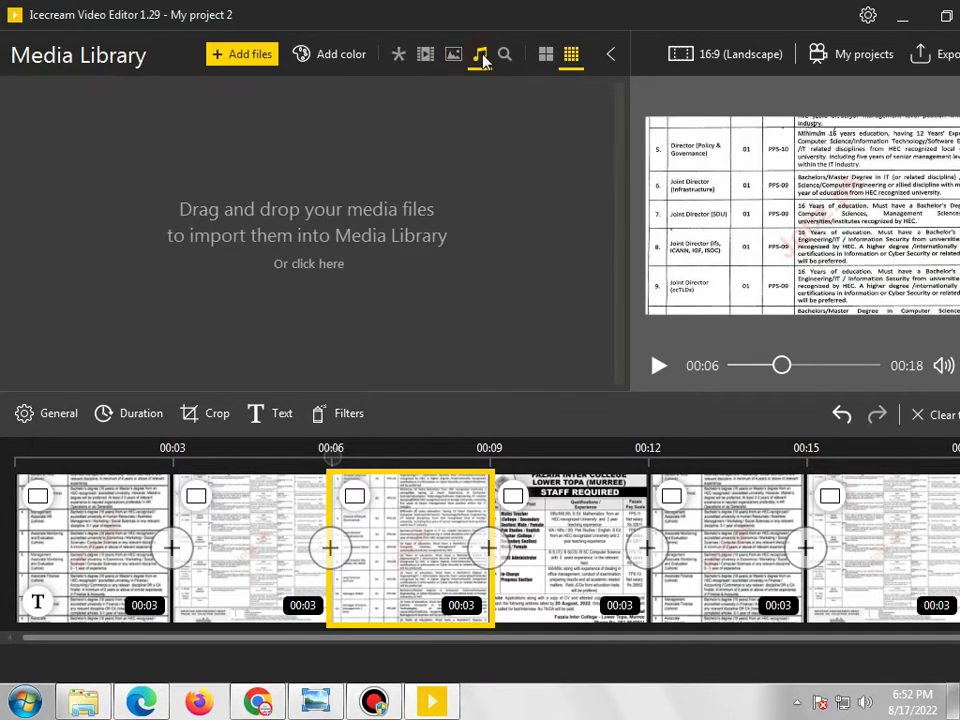
left_click(95, 700)
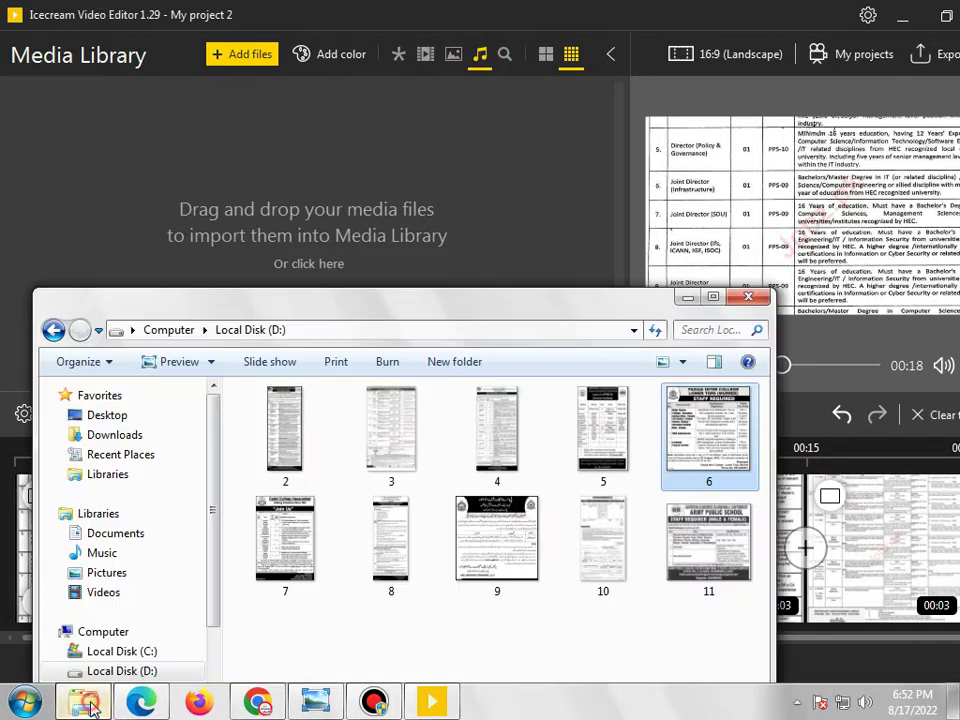
left_click(133, 554)
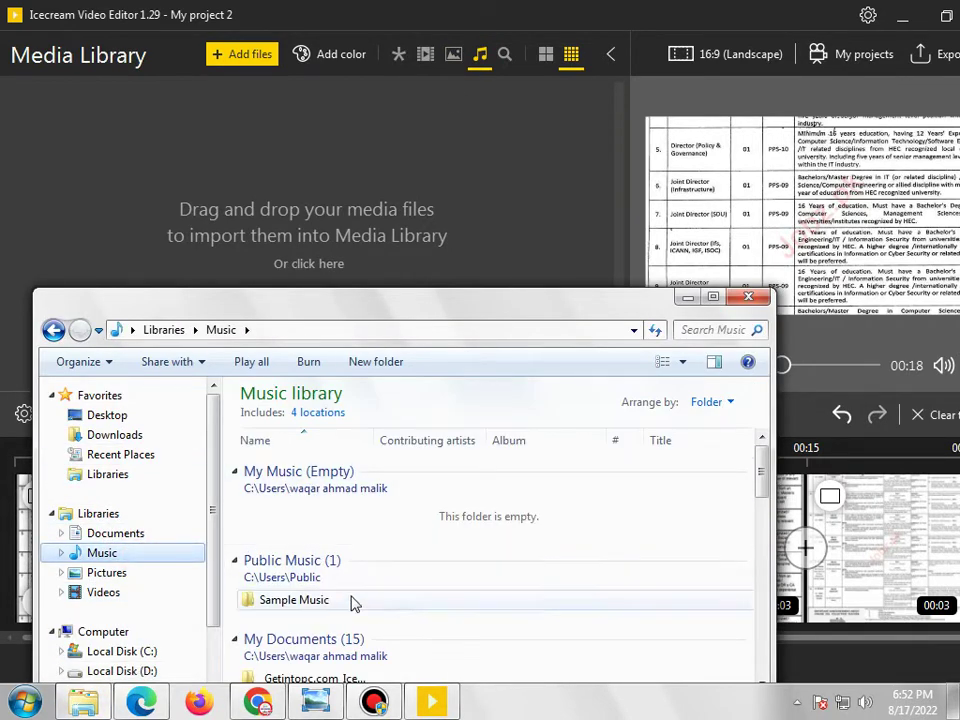
double_click(353, 601)
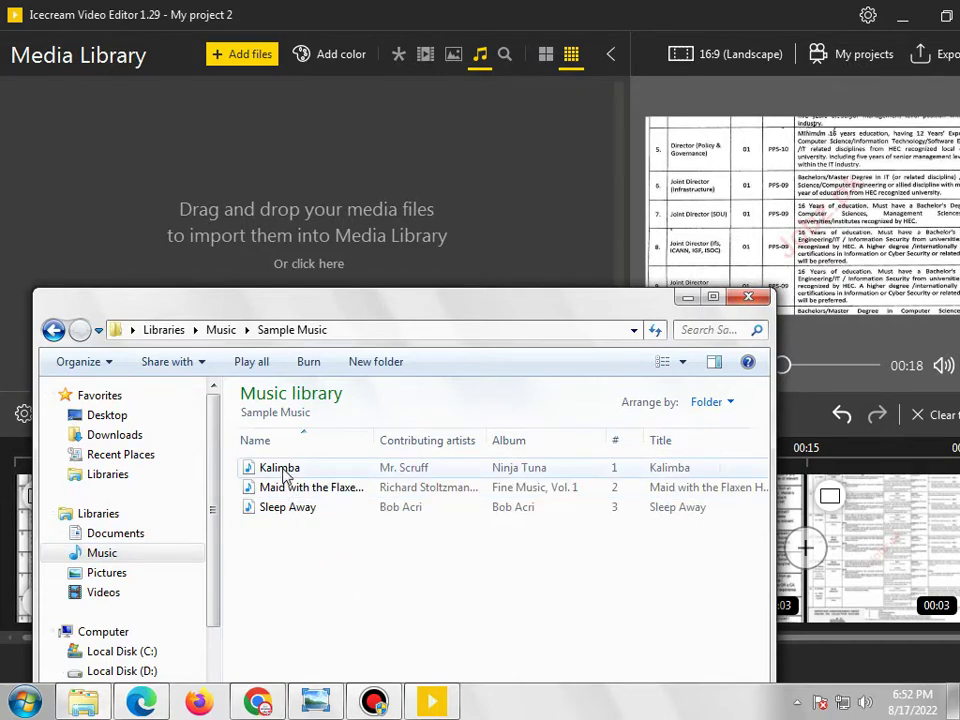
left_click_drag(285, 475, 296, 242)
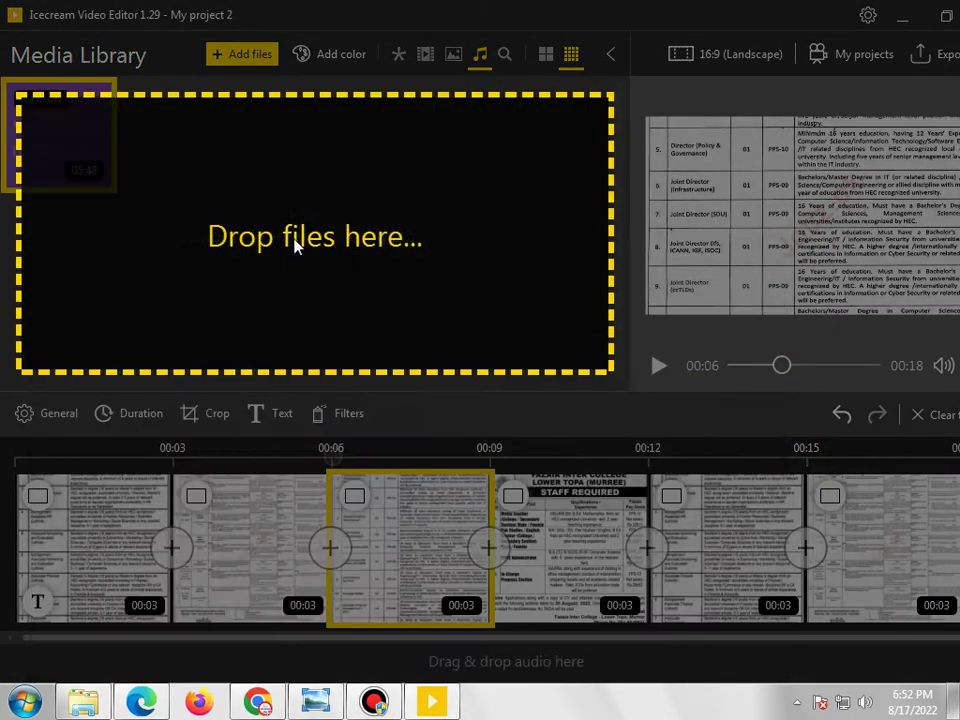
left_click_drag(60, 130, 110, 662)
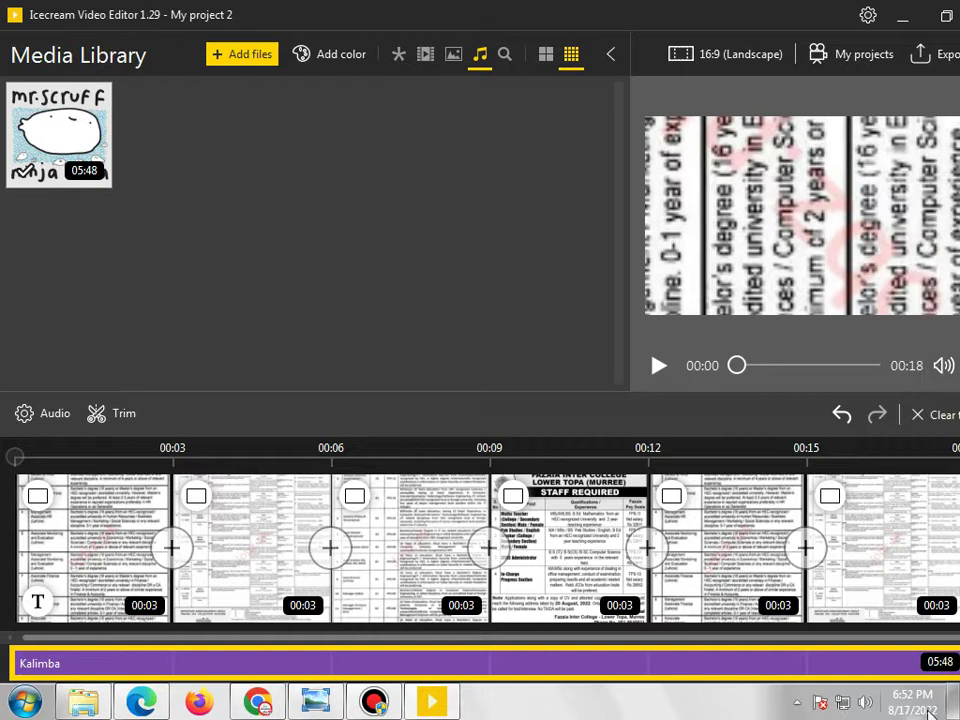
Loop the Kalimba audio and set its volume to 179% with no audio effect
mouse_move(900, 677)
mouse_move(729, 589)
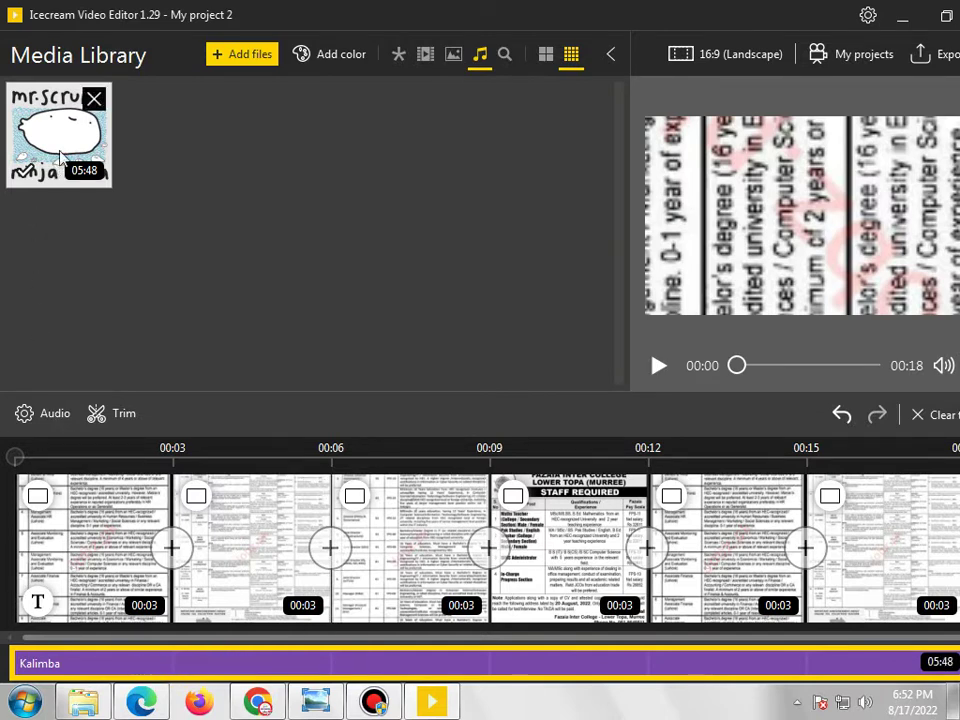
right_click(113, 663)
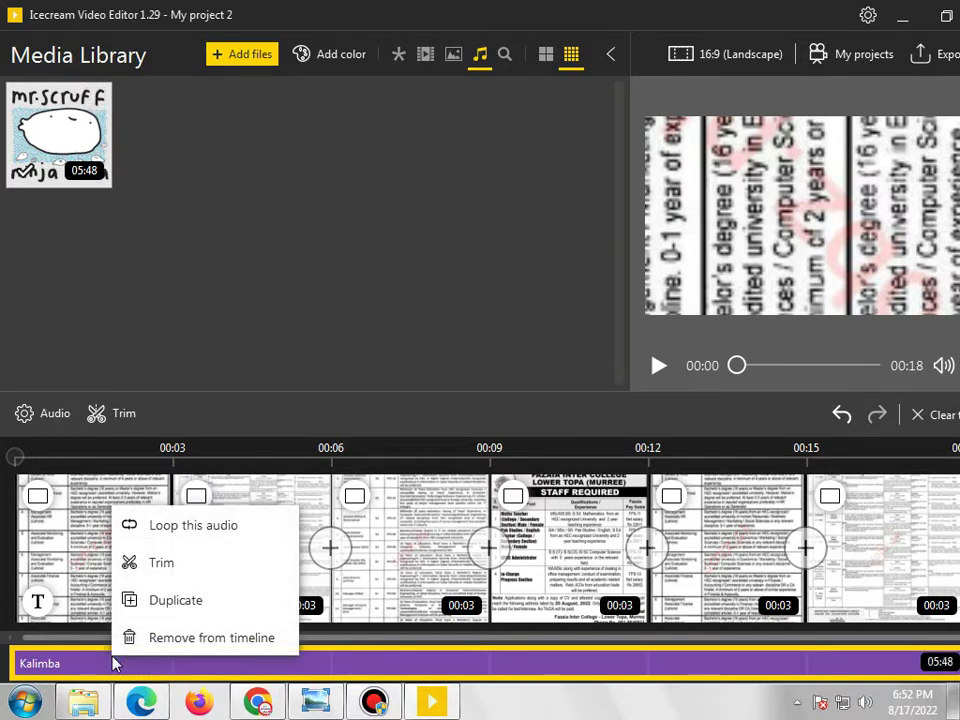
left_click(203, 540)
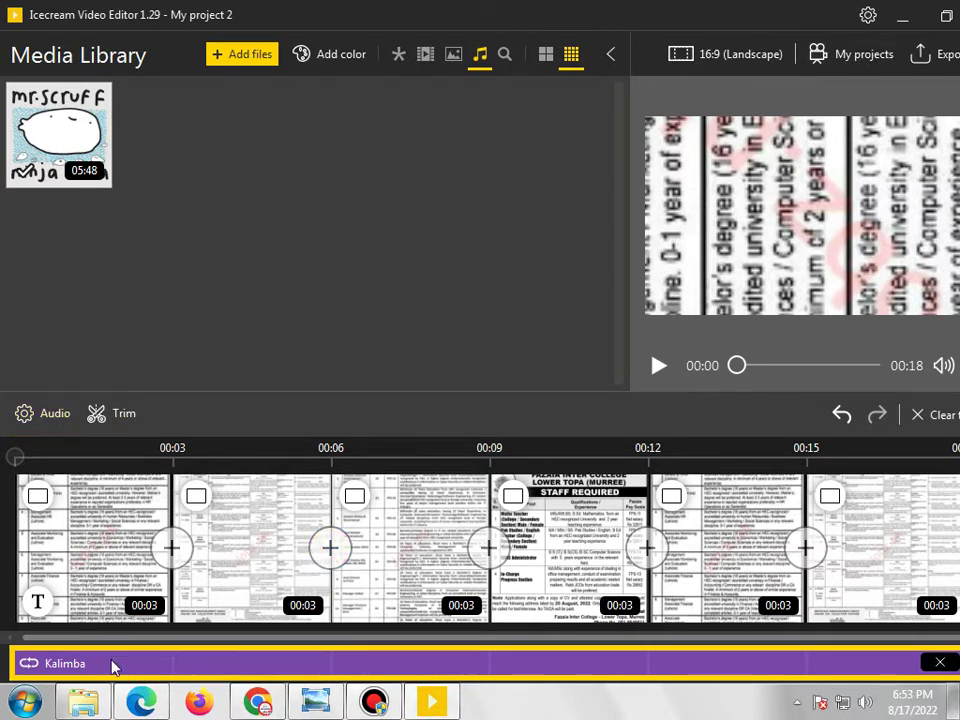
left_click(55, 420)
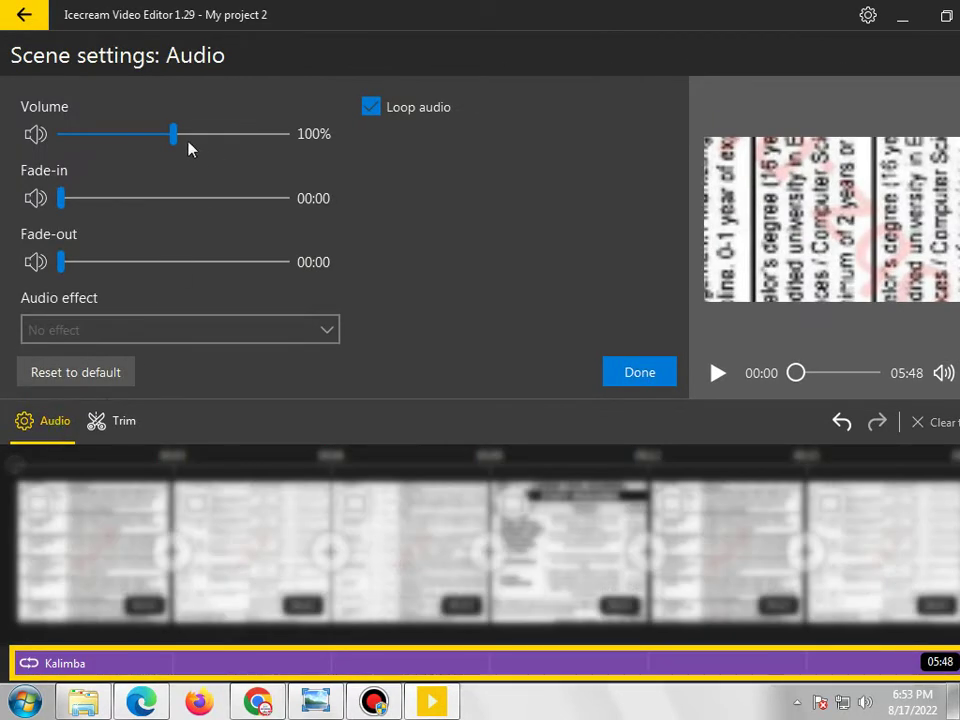
left_click_drag(174, 134, 263, 150)
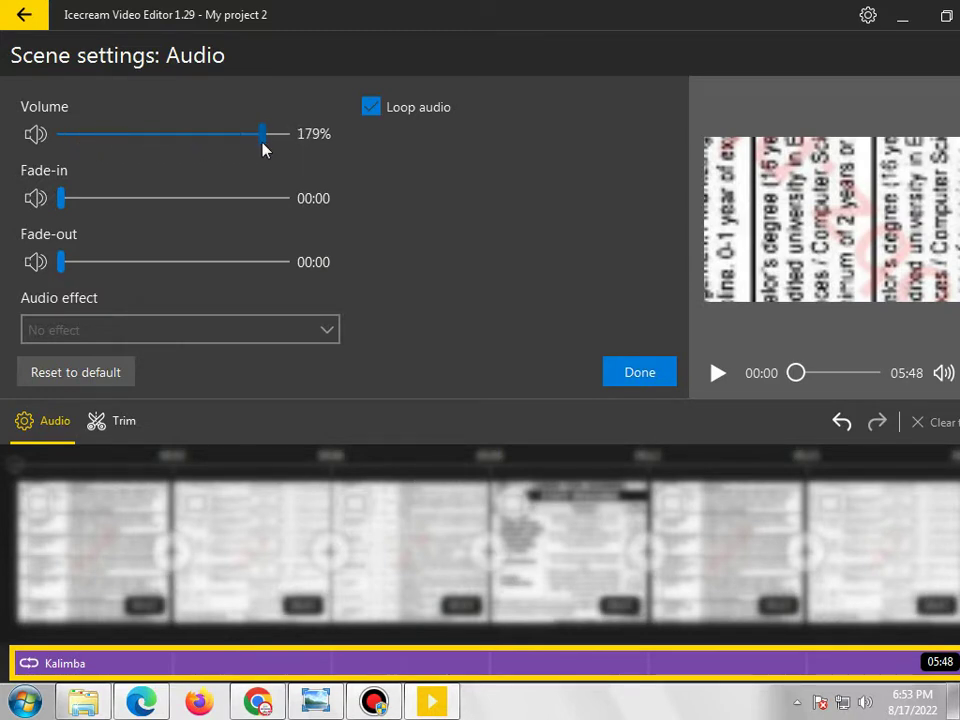
left_click(224, 342)
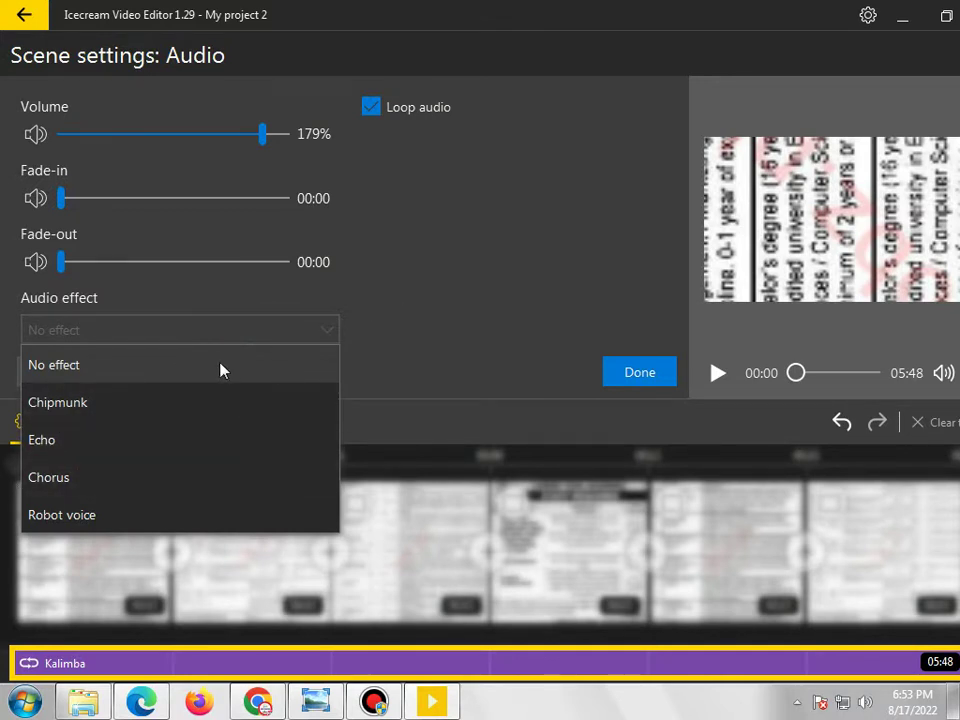
left_click(281, 366)
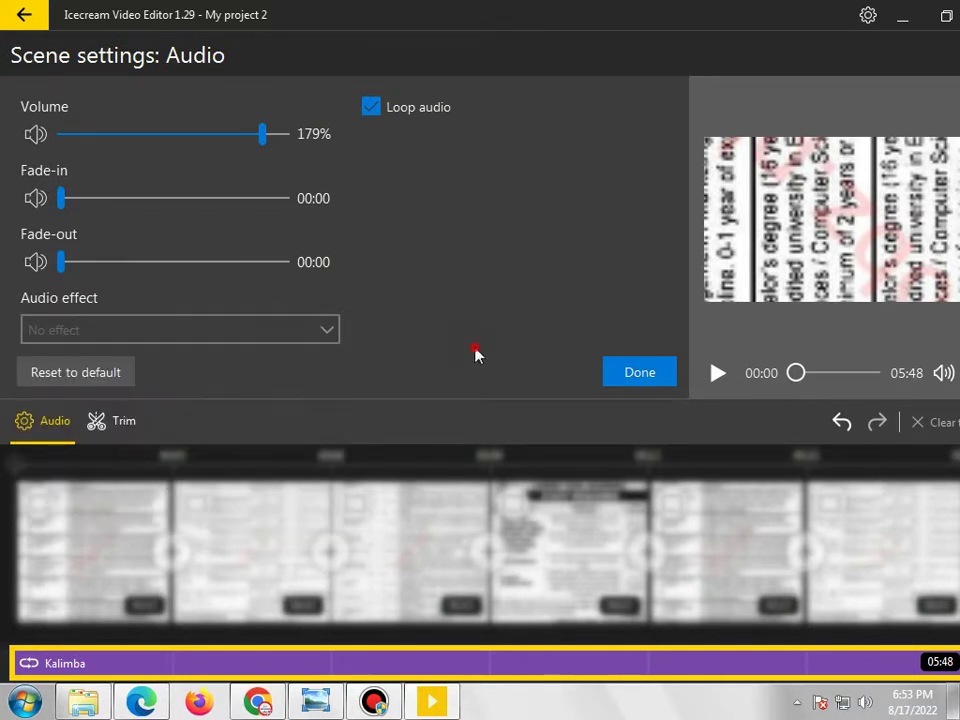
left_click(647, 377)
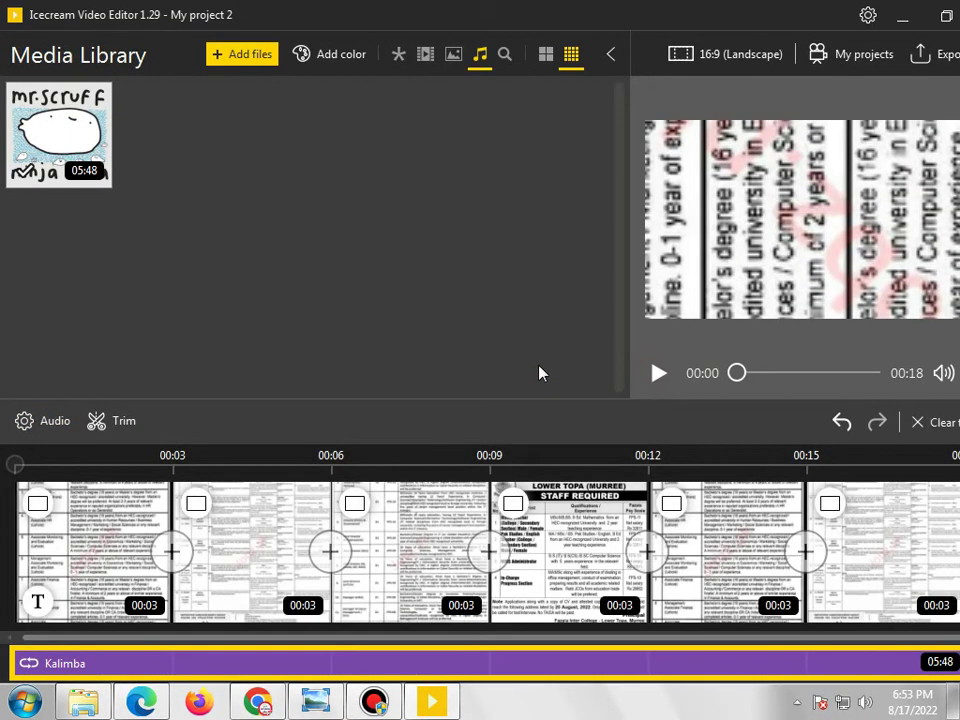
Try the 4:3 (Landscape) aspect ratio, return to 16:9 (Landscape), and look over the other ratios
left_click(714, 58)
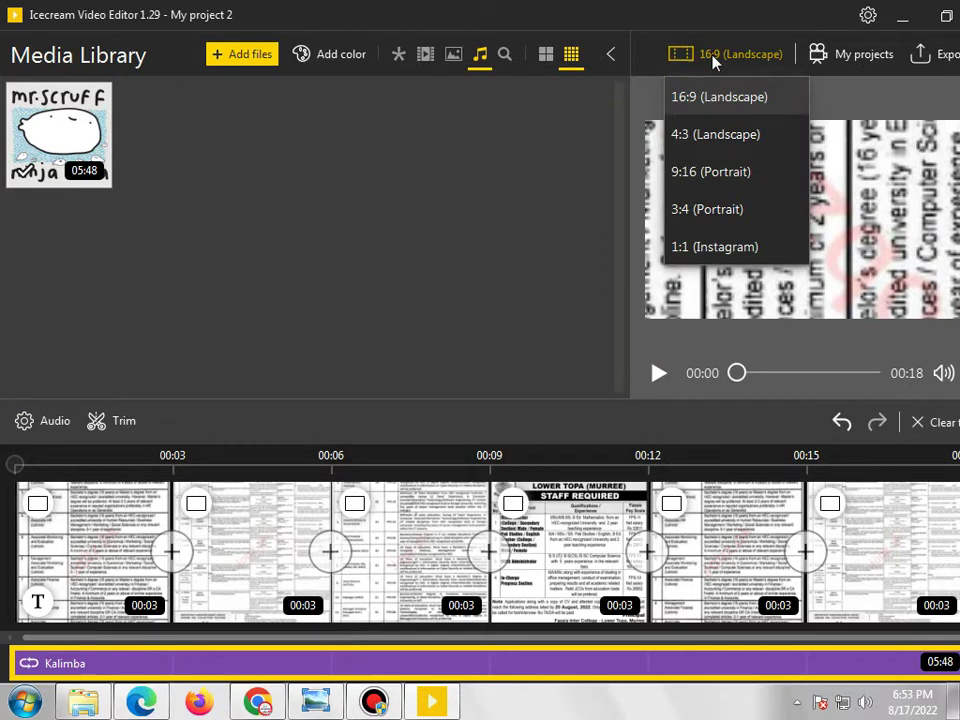
left_click(733, 134)
left_click(700, 58)
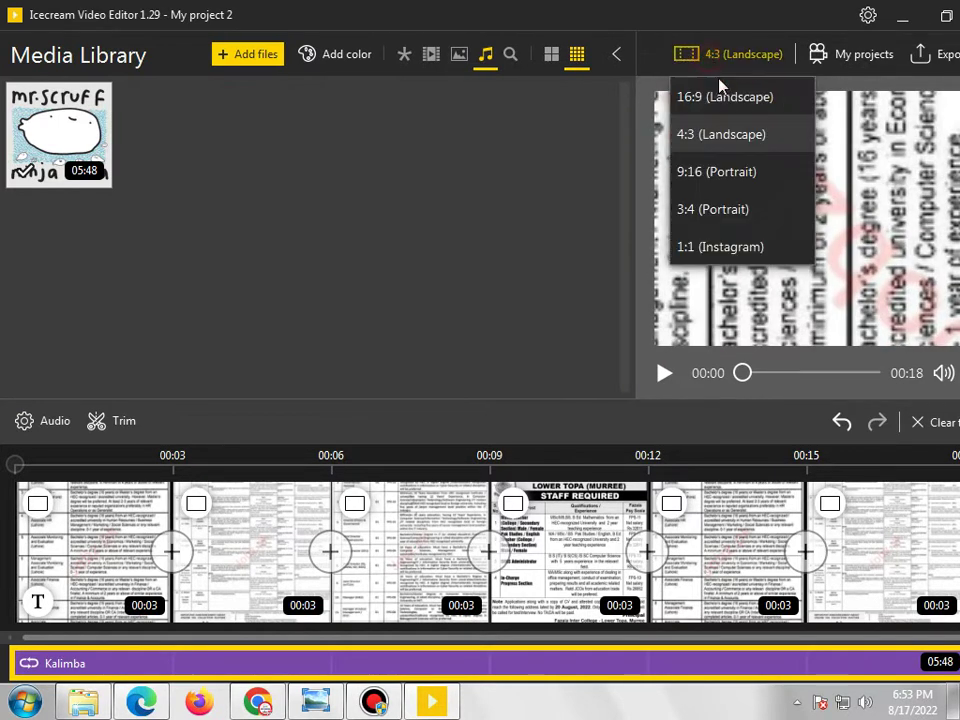
left_click(720, 97)
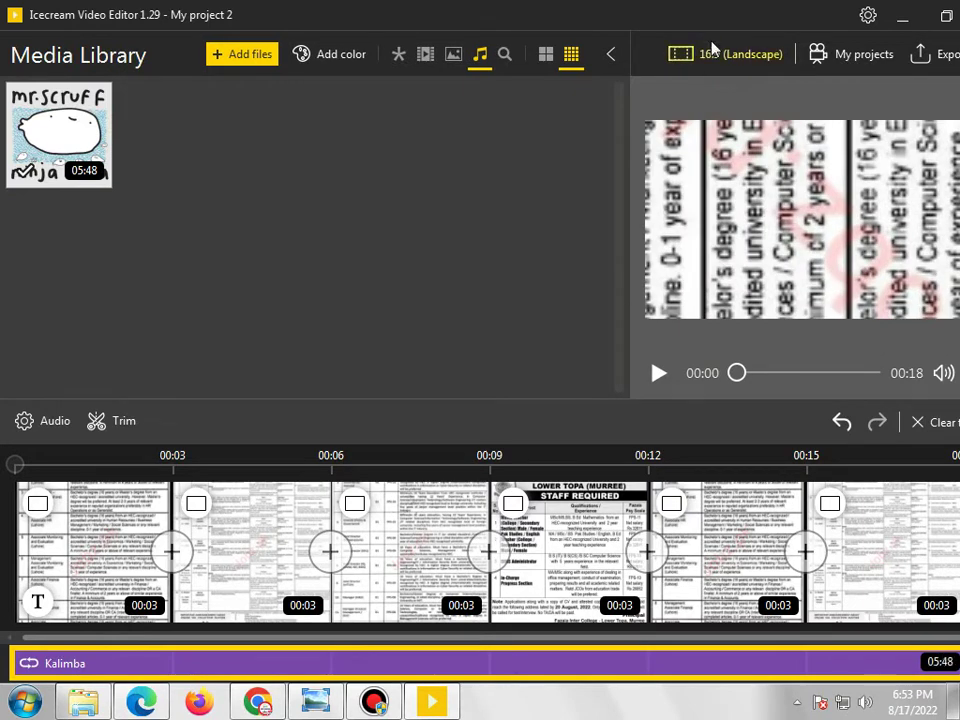
left_click(713, 50)
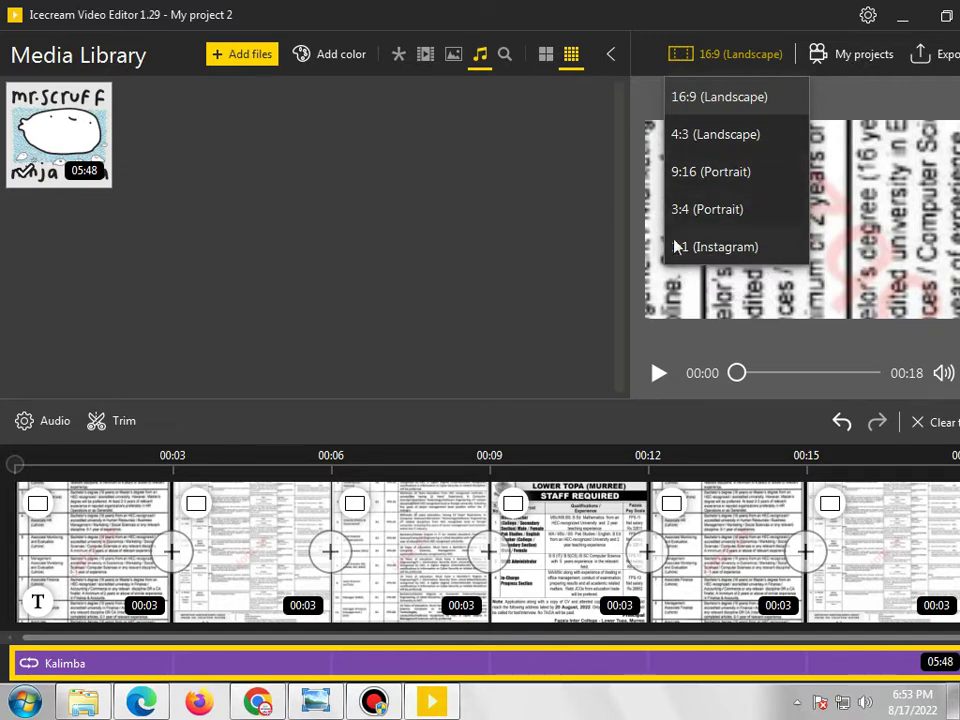
left_click(514, 306)
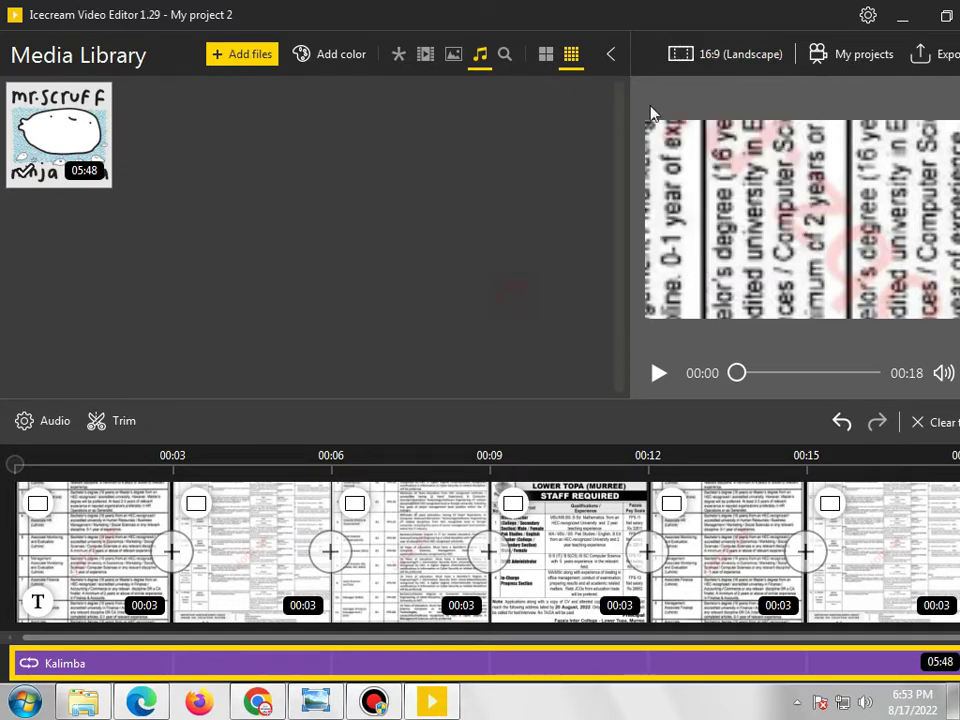
left_click(726, 64)
Remove the Kalimba audio from the timeline and export the video to F:\ as mp4 in HD 1280x720 at Ultra quality
left_click(940, 665)
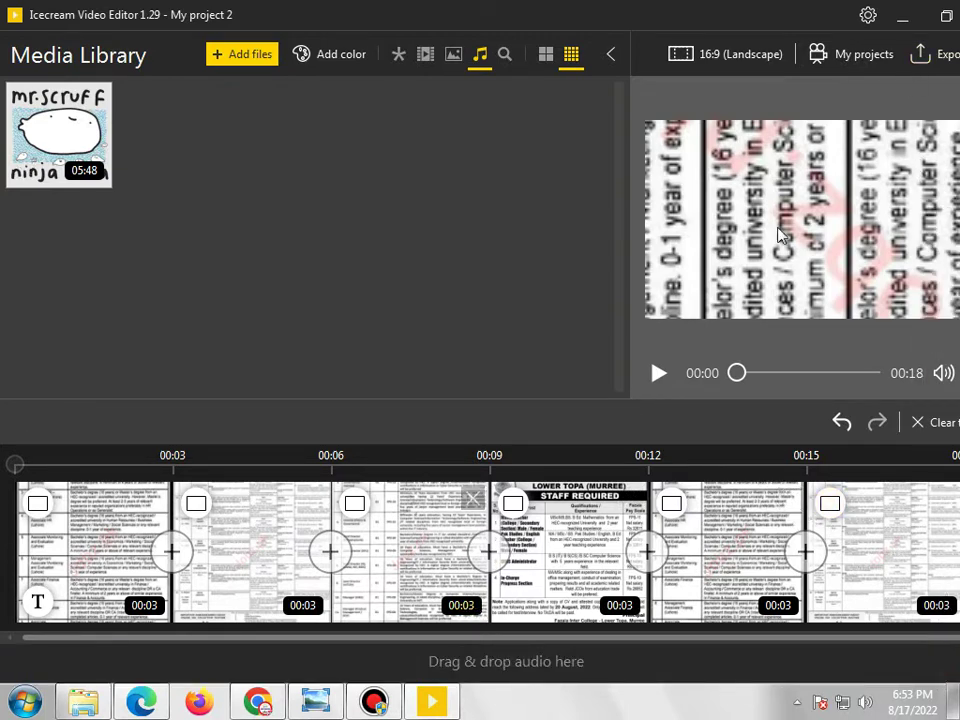
left_click(946, 15)
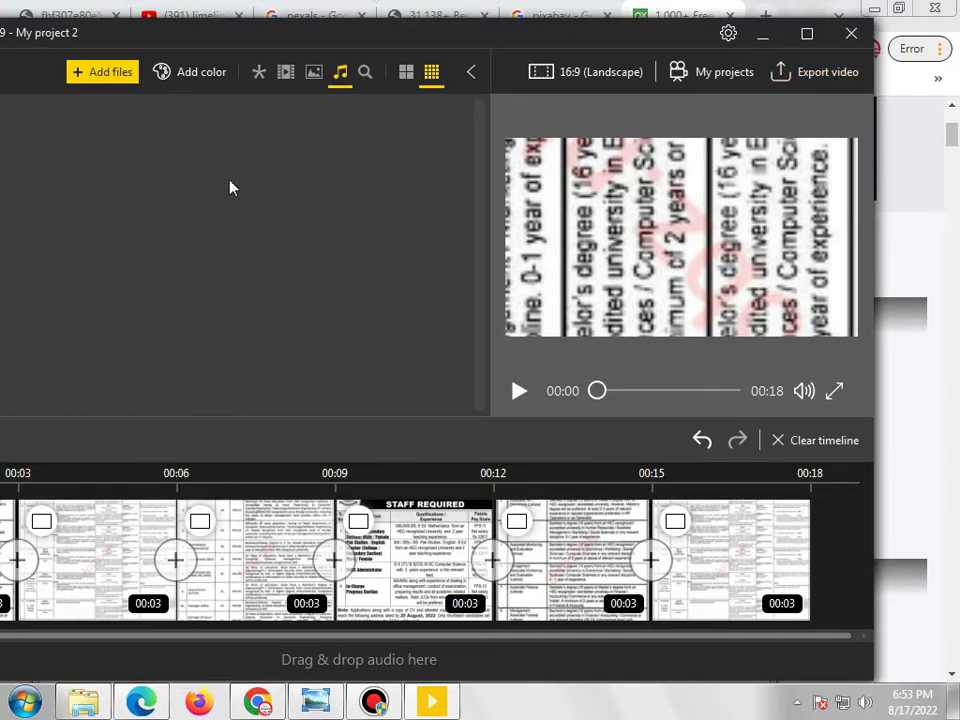
left_click(826, 86)
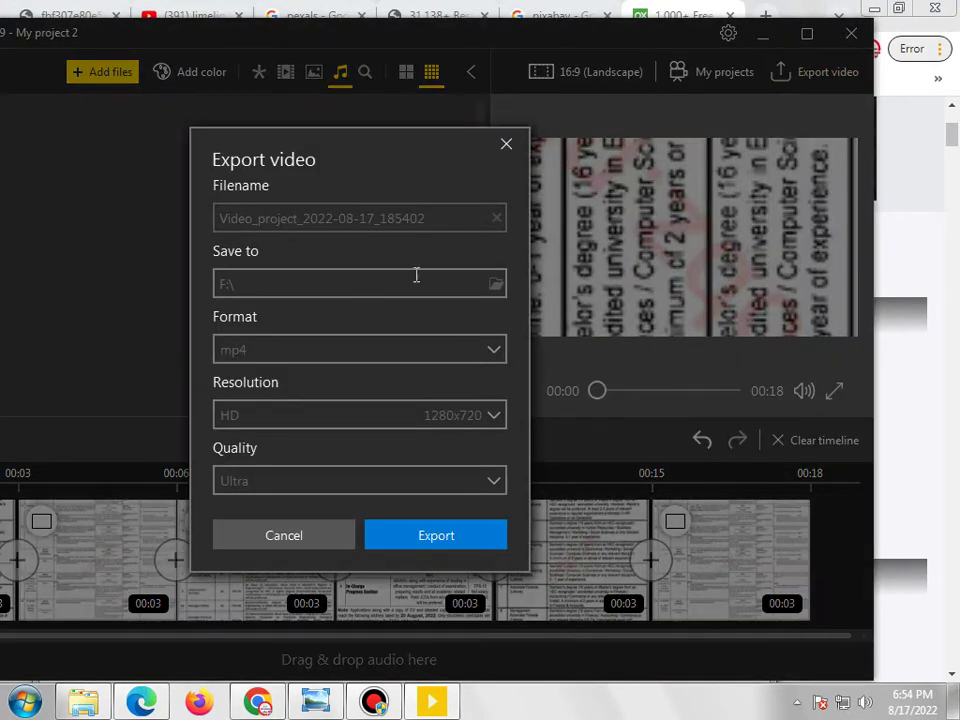
left_click(446, 544)
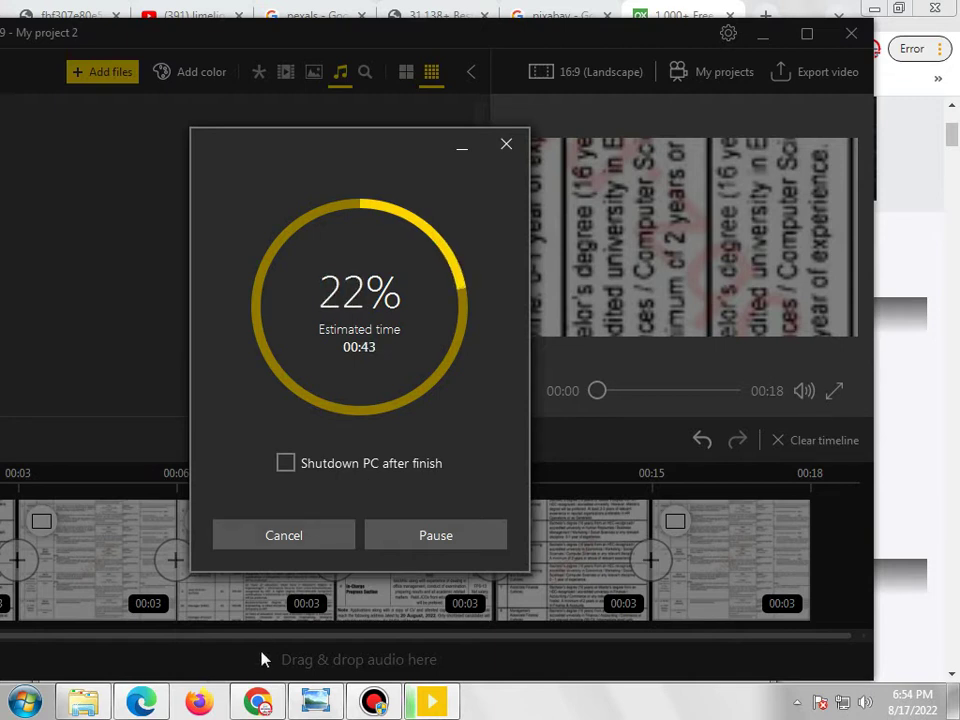
Switch to Chrome and look over the newspaper image about the drone open on epaper.dailyaaj.com.pk
left_click(273, 703)
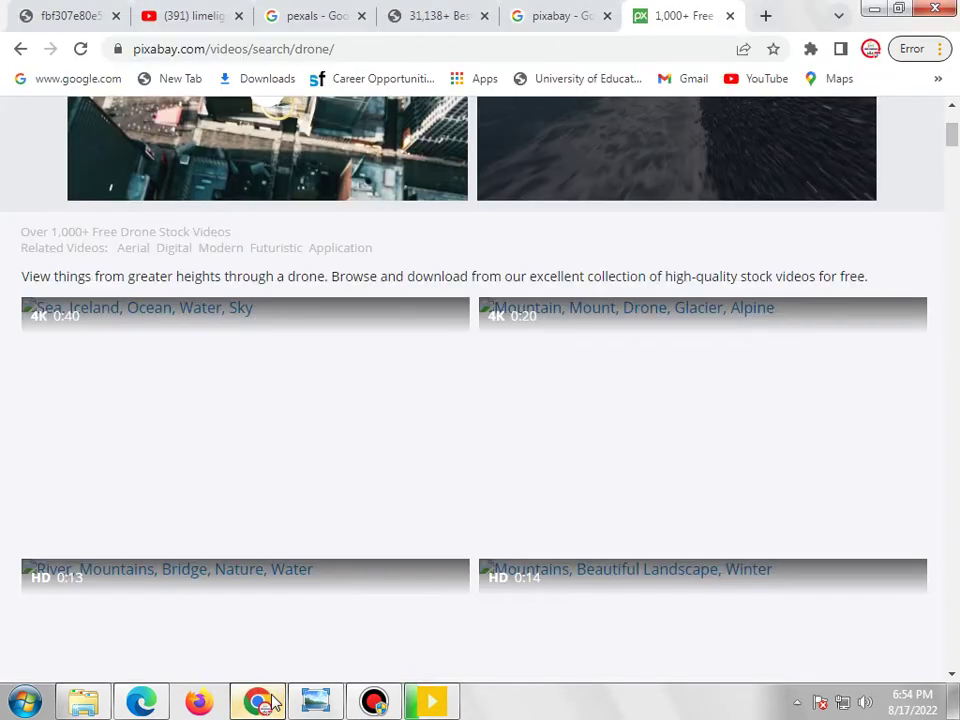
left_click(50, 15)
scroll(524, 316, "down", 2)
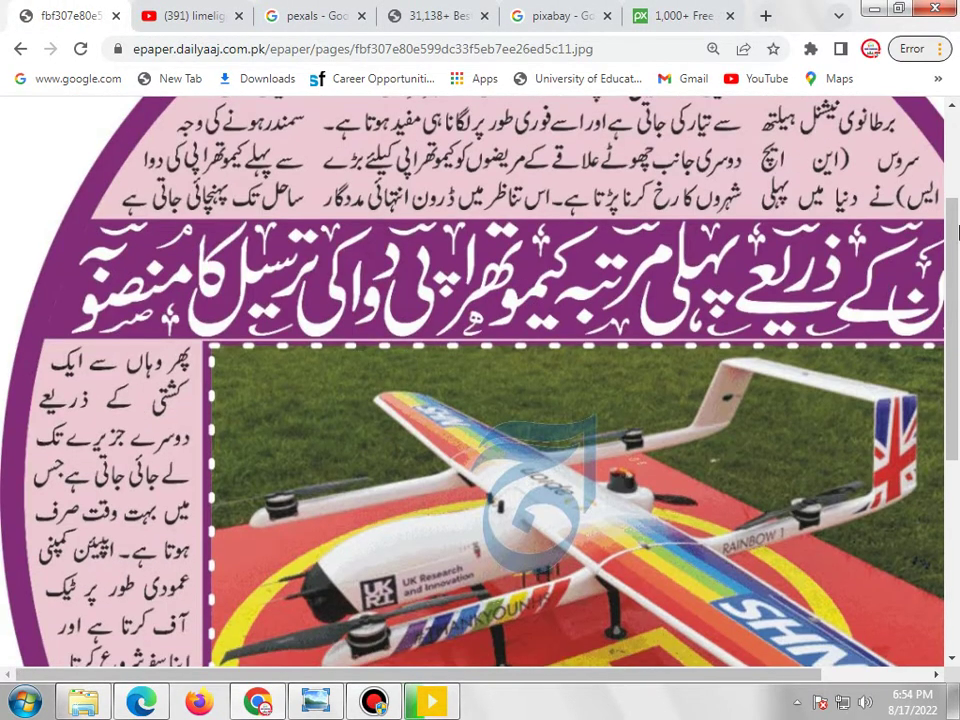
scroll(621, 418, "down", 2)
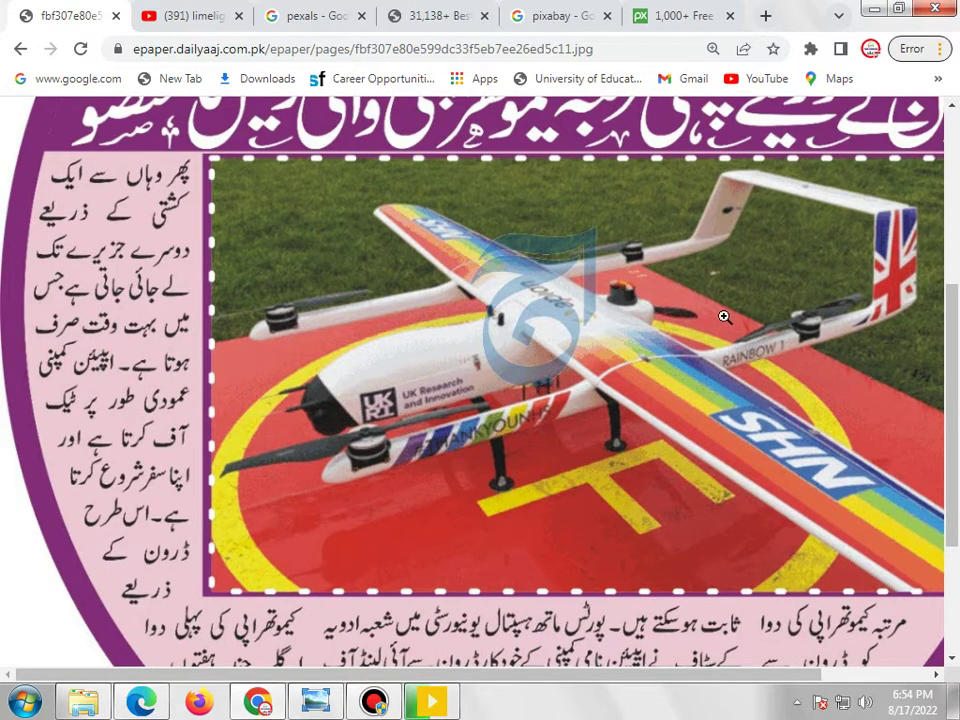
scroll(724, 317, "up", 1)
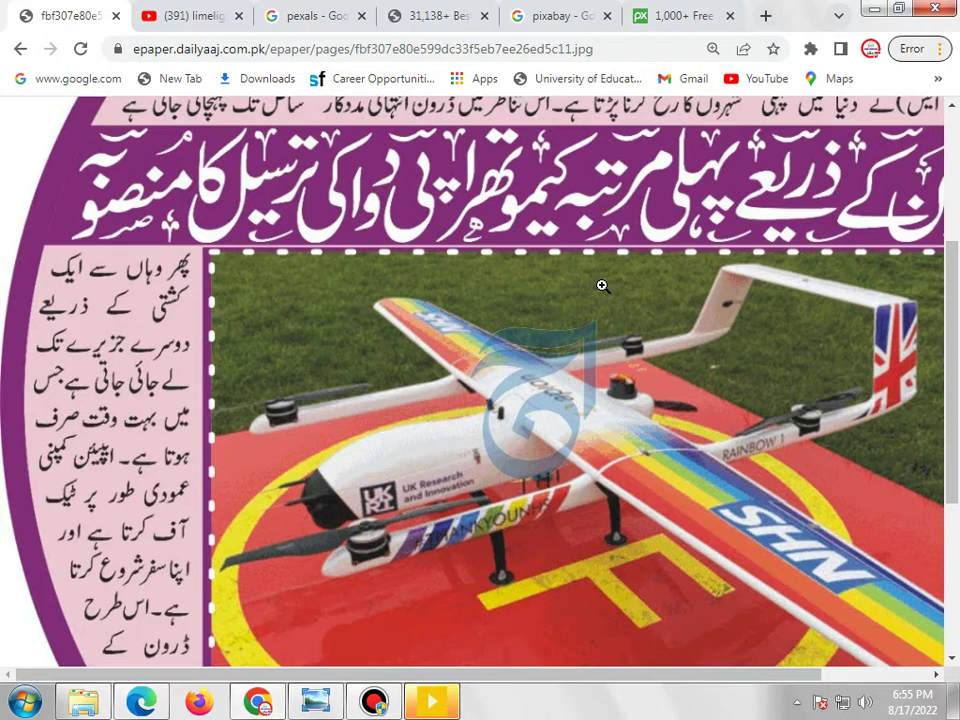
Look over YouTube in Edge and the studio.youtube.com address in Chrome's new tab
scroll(453, 215, "up", 1)
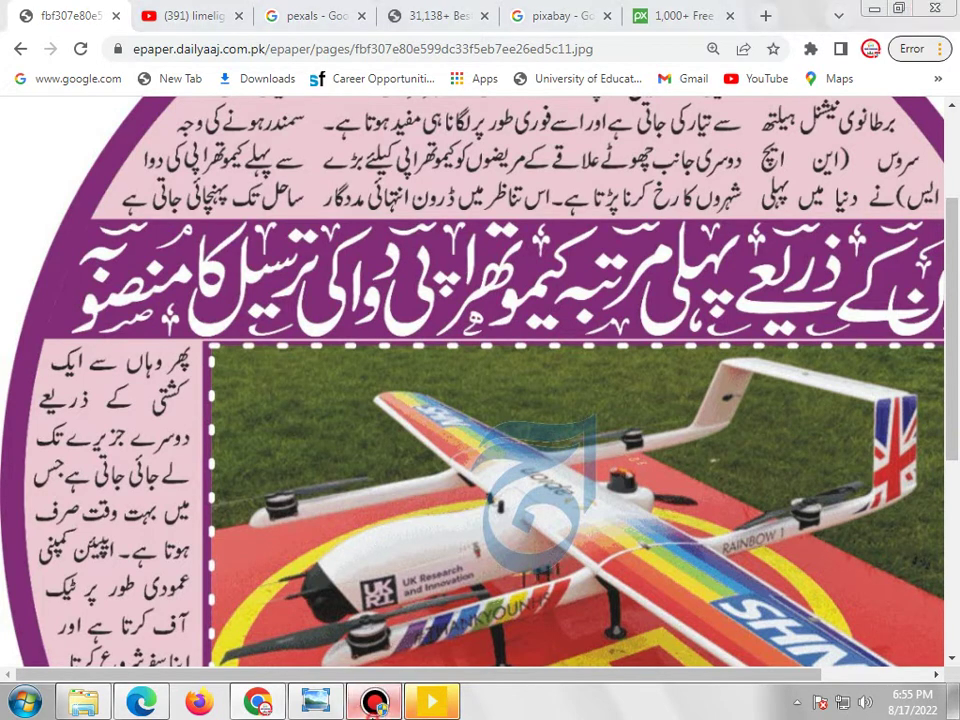
mouse_move(366, 680)
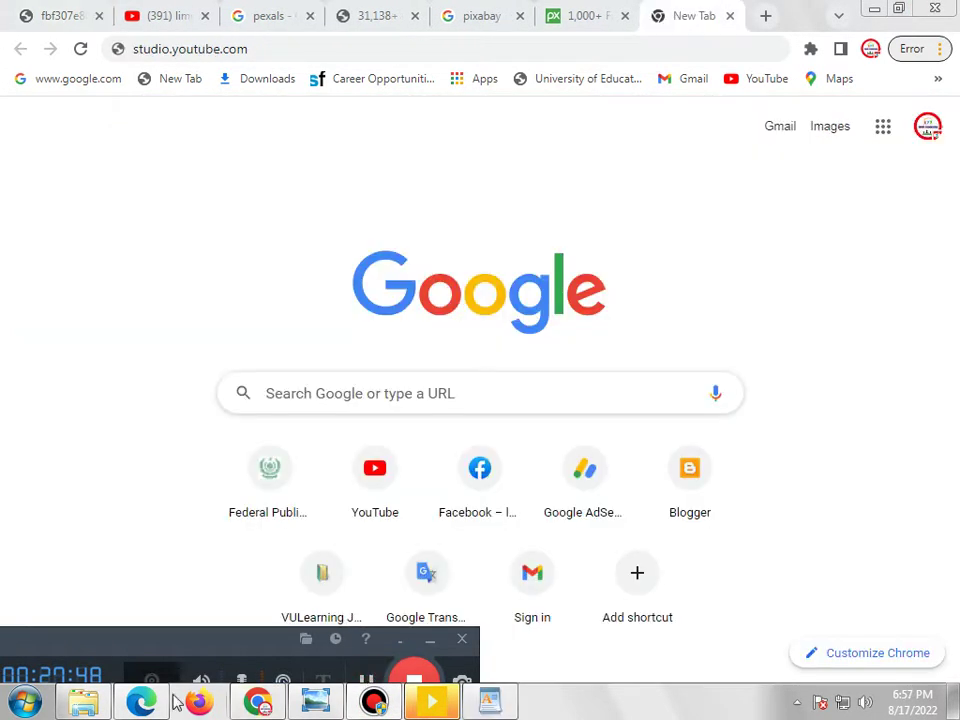
left_click(163, 704)
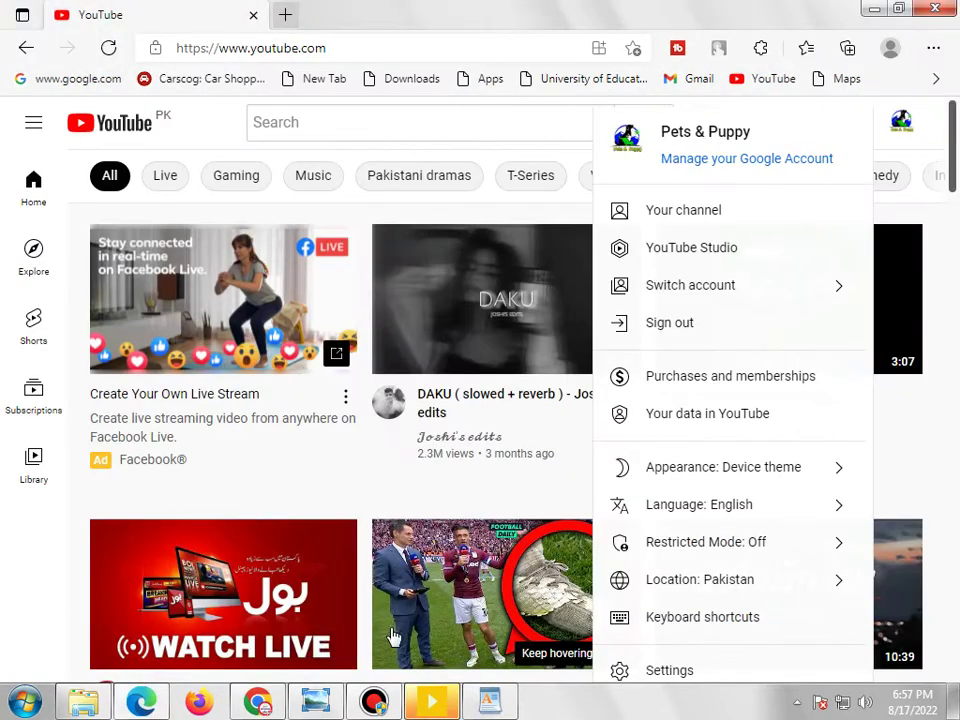
mouse_move(373, 706)
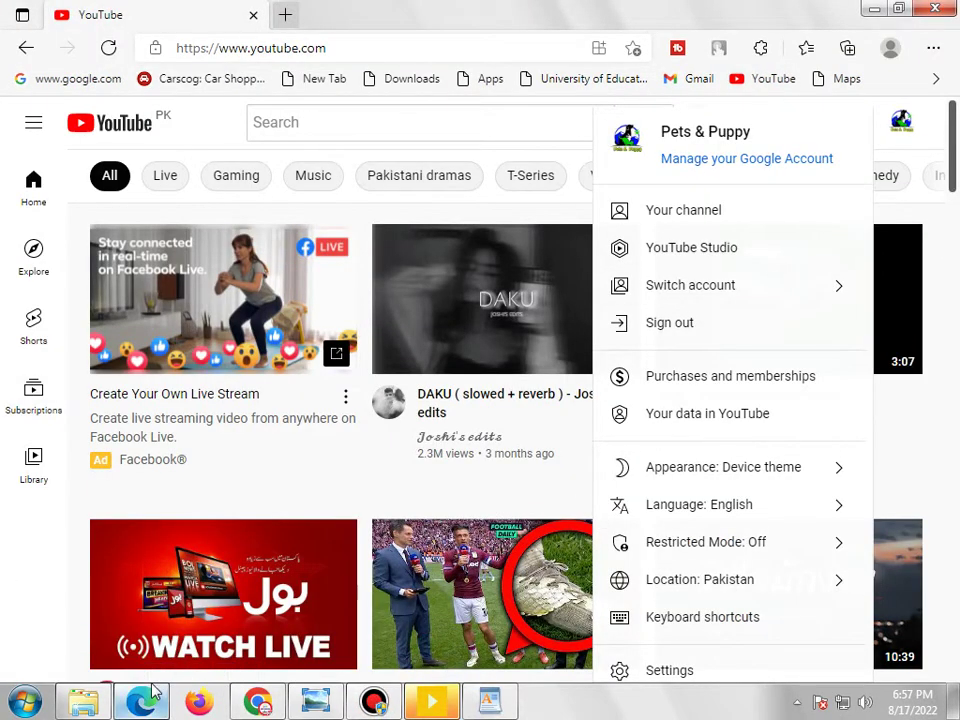
left_click(250, 704)
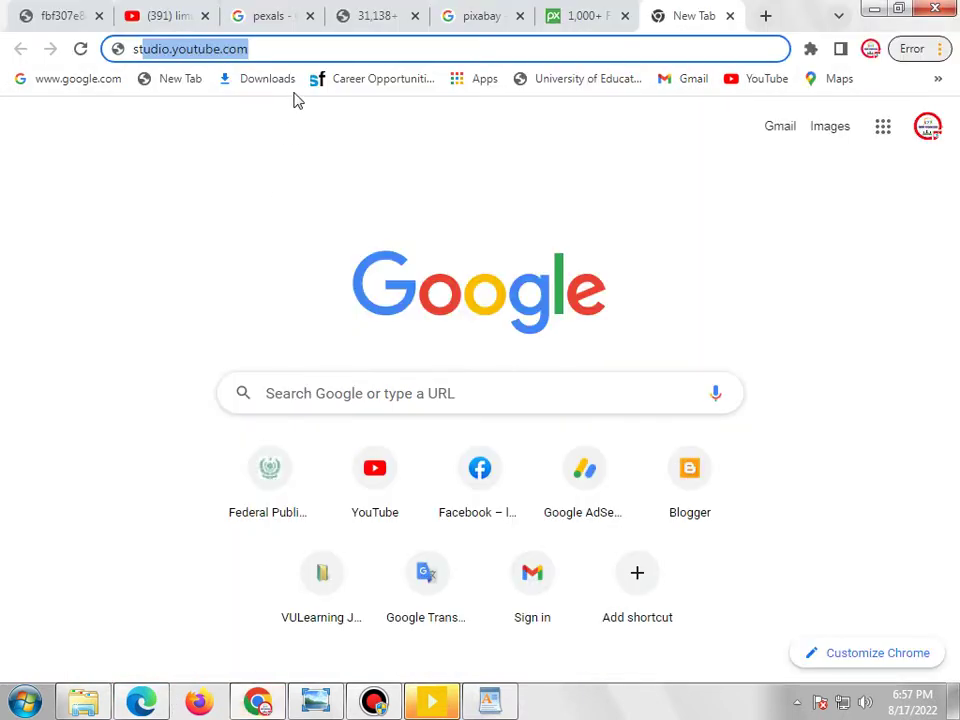
left_click(296, 56)
left_click(299, 55)
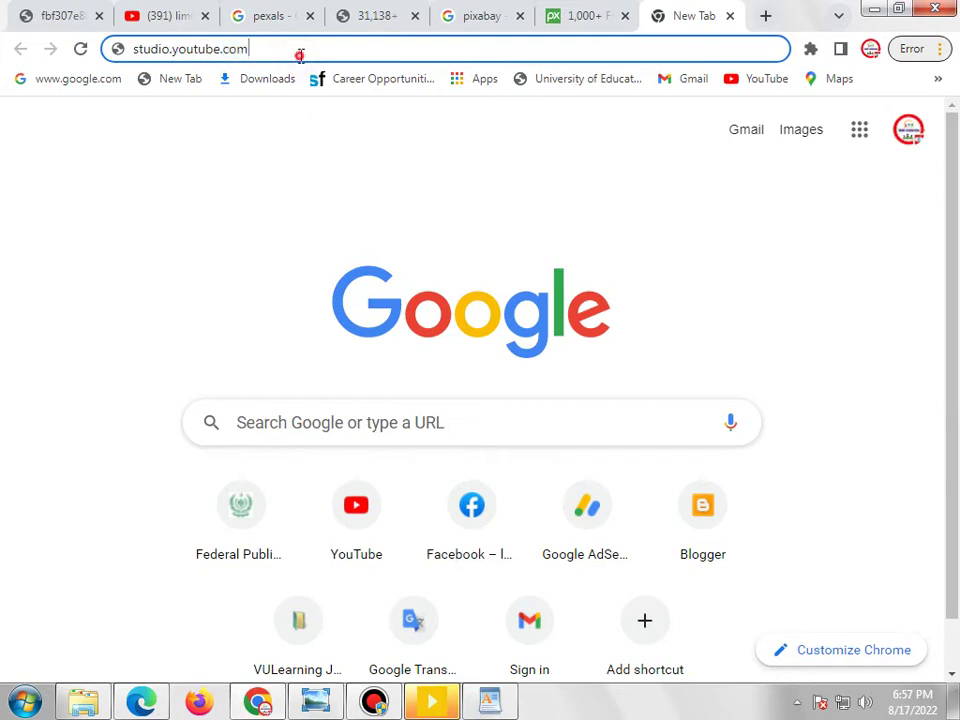
left_click(299, 55)
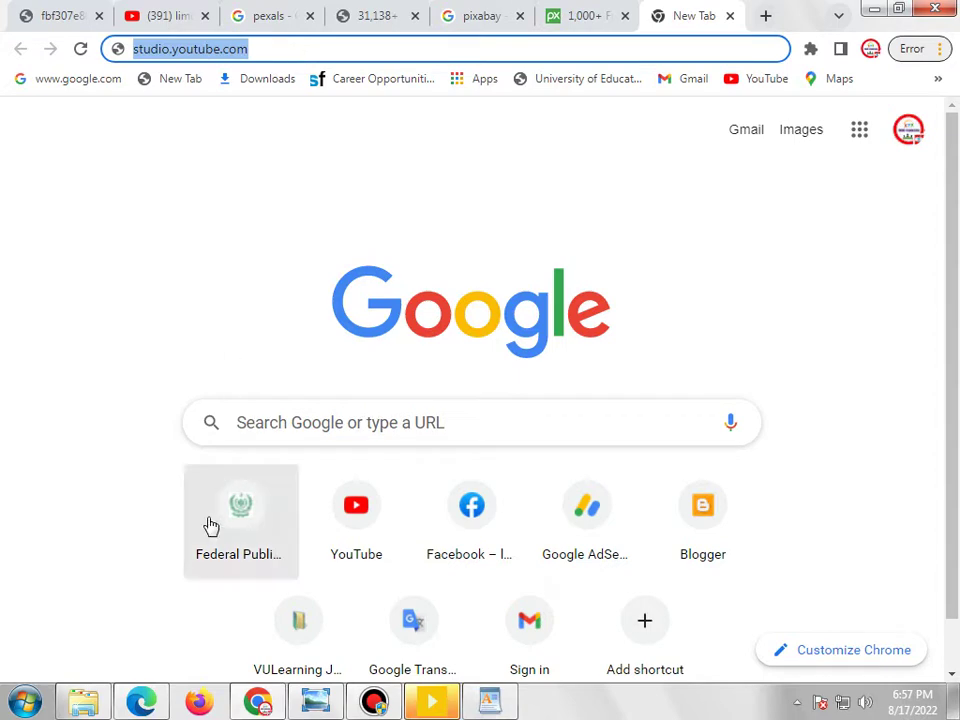
Switch to Edge and open YouTube Studio for the Pets & Puppy channel
left_click(143, 703)
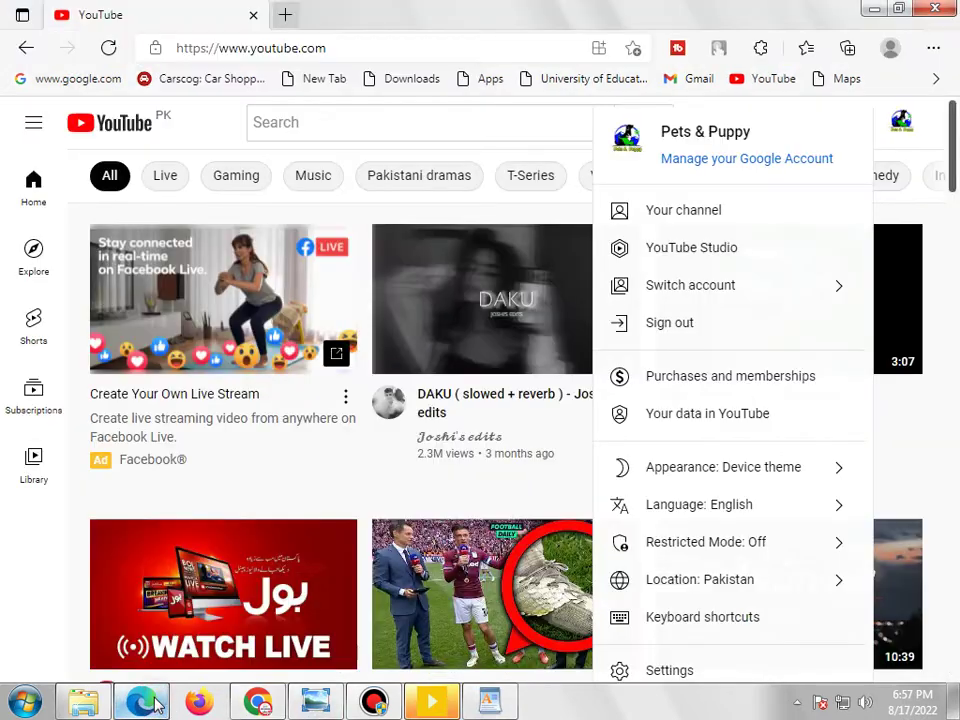
left_click(713, 255)
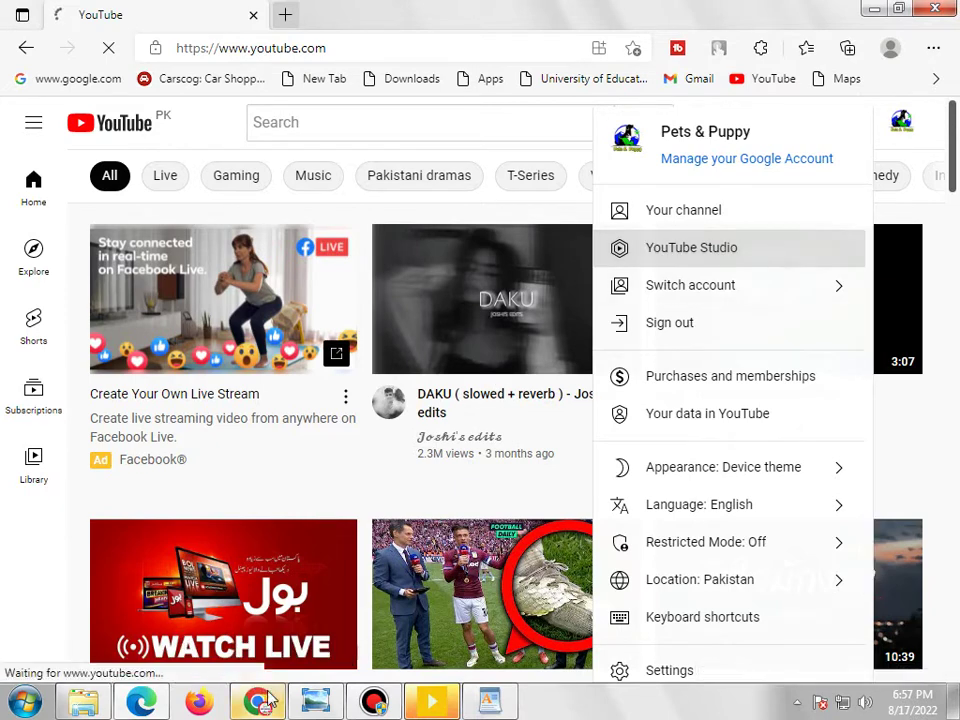
mouse_move(266, 705)
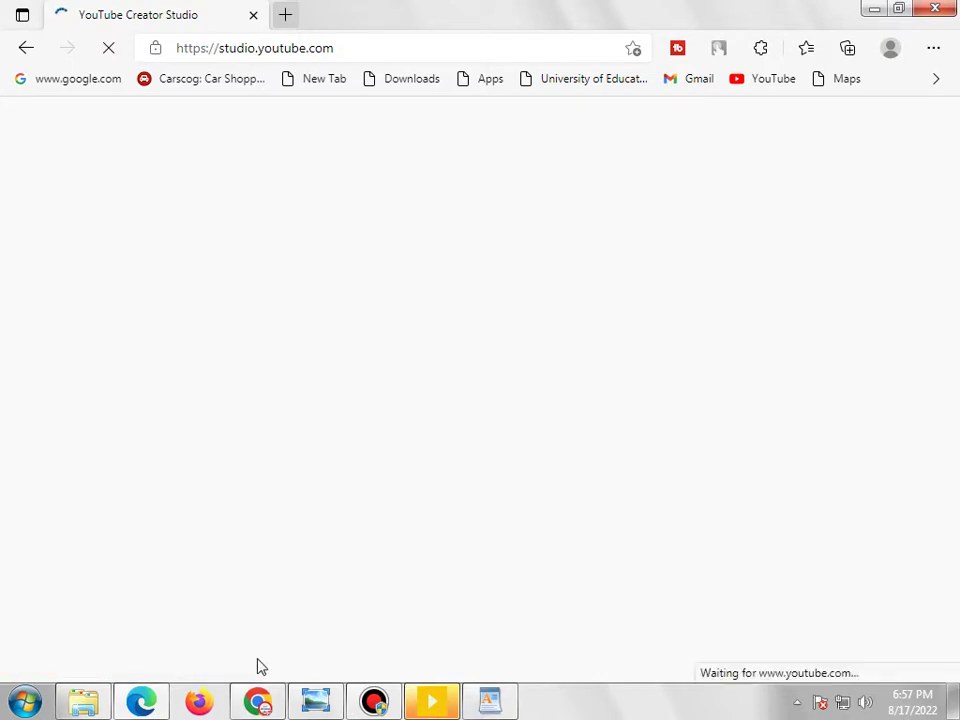
mouse_move(257, 700)
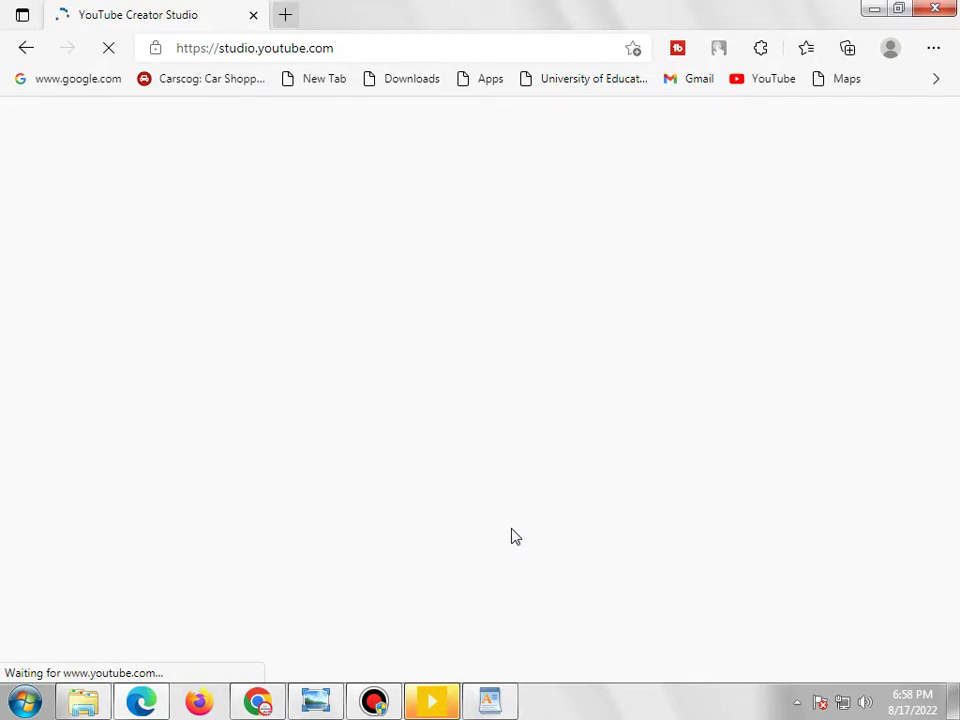
left_click(272, 703)
left_click(274, 703)
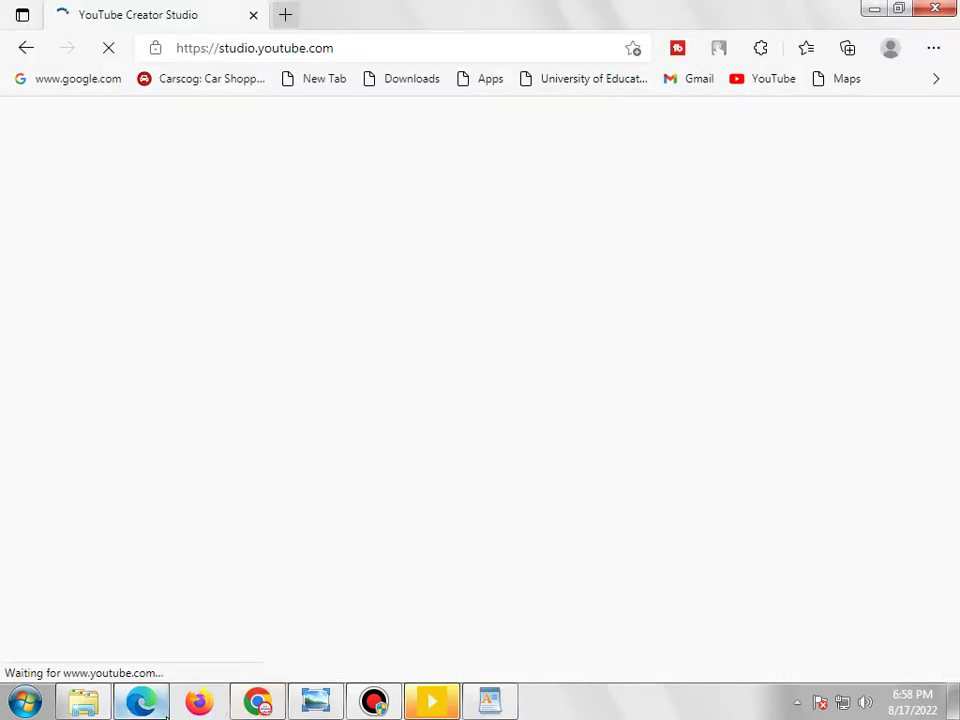
left_click(143, 704)
left_click(143, 704)
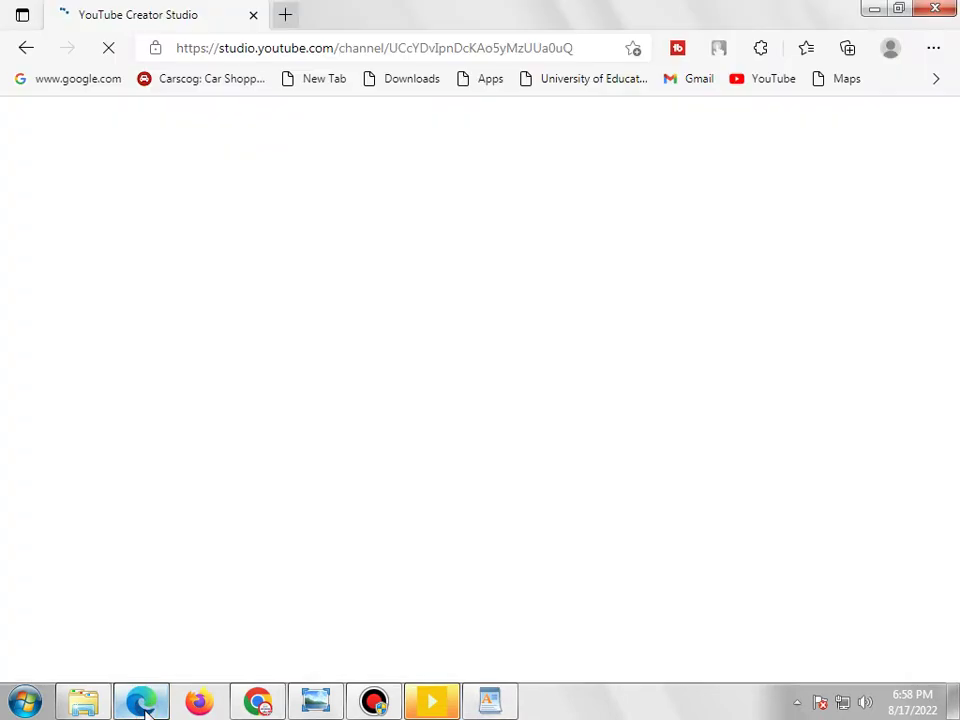
Check the state of the video export in Icecream Video Editor
mouse_move(376, 705)
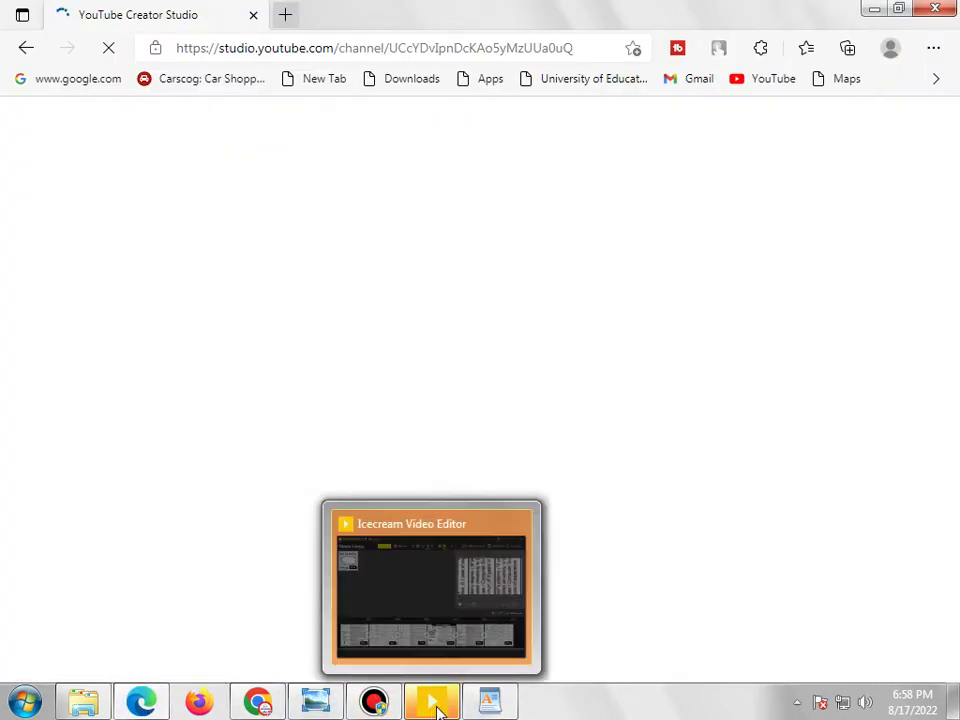
left_click(476, 668)
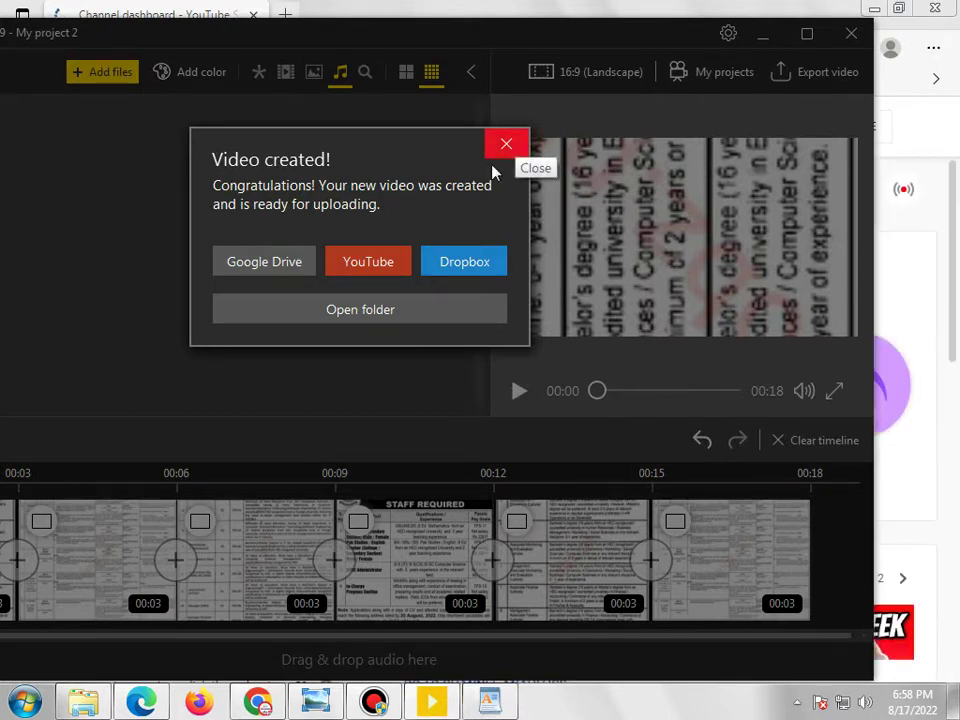
Return to Edge, look over the YouTube Studio channel dashboard, and open the channel analytics
left_click(138, 706)
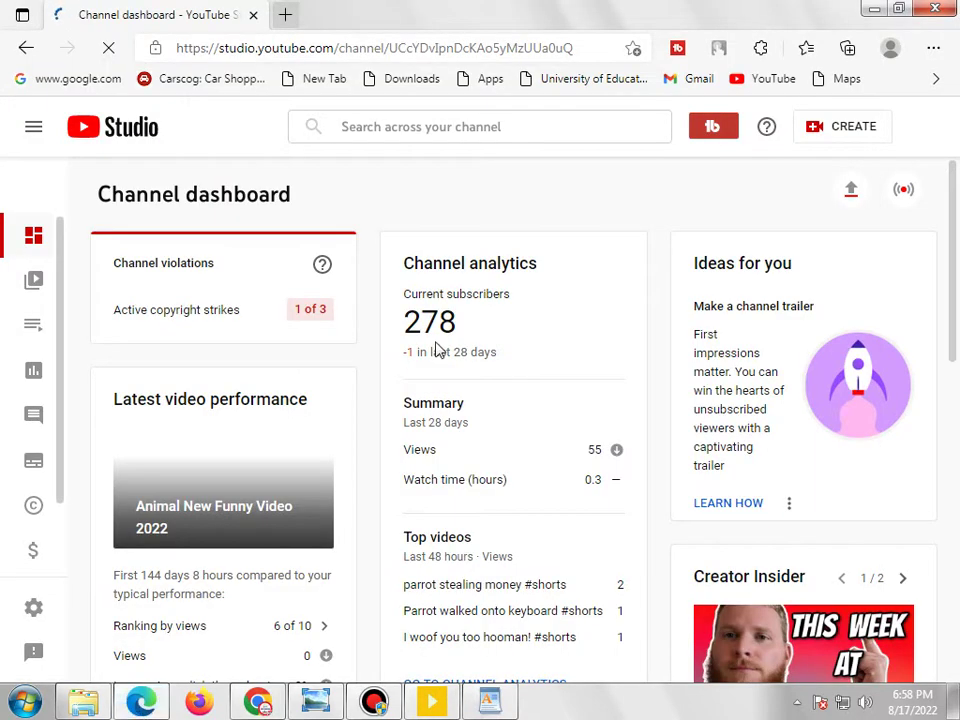
scroll(438, 337, "down", 2)
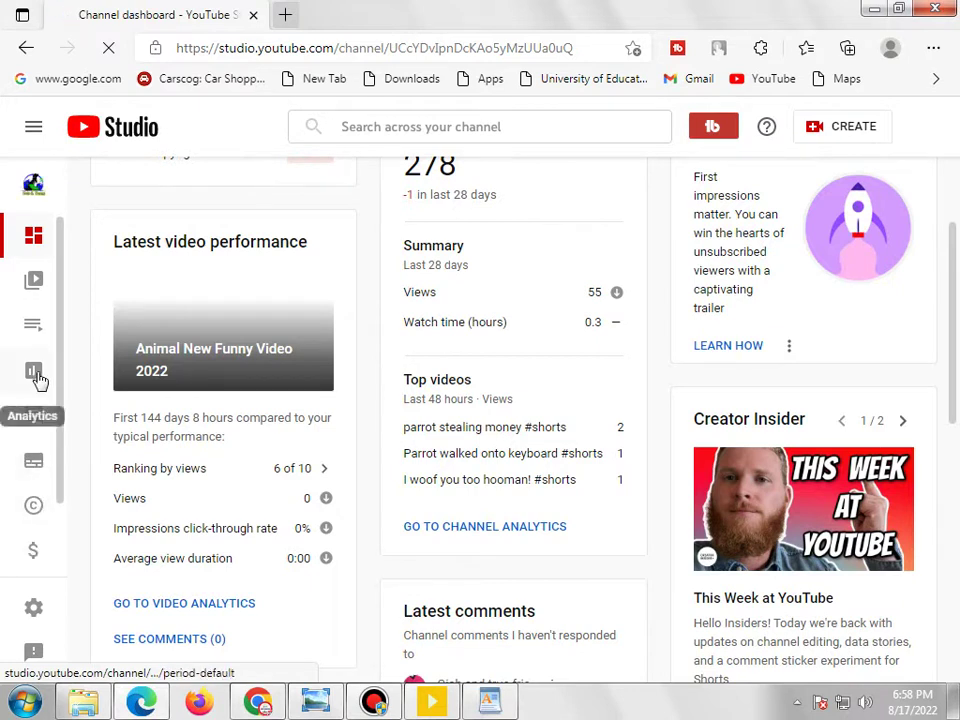
left_click(38, 378)
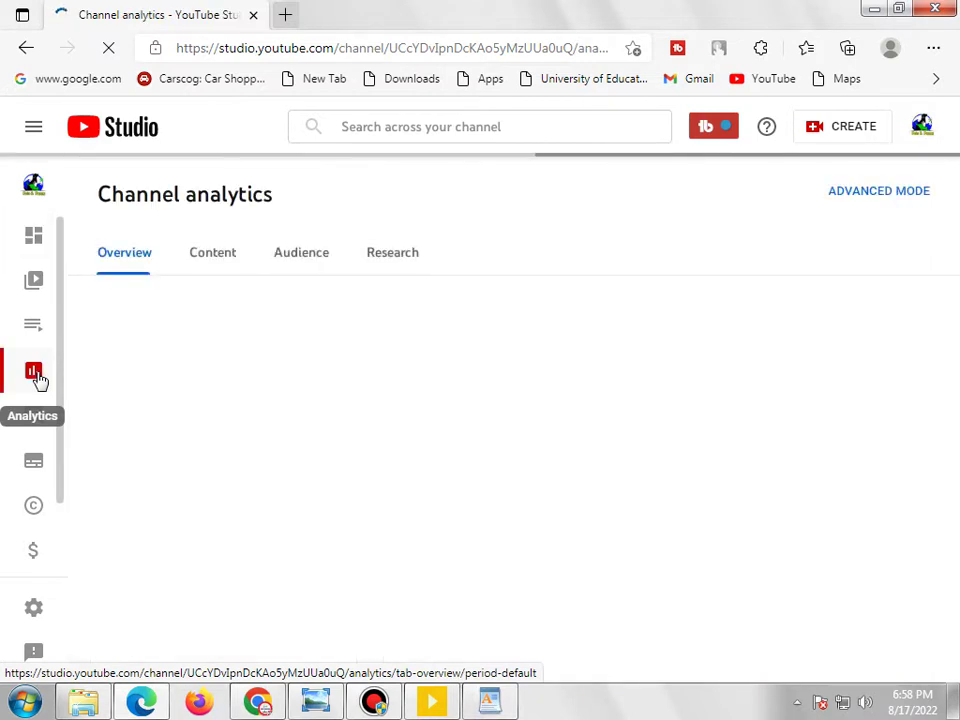
Switch to Chrome and look over the headline and drone photo on the epaper.dailyaaj.com.pk page
left_click(264, 704)
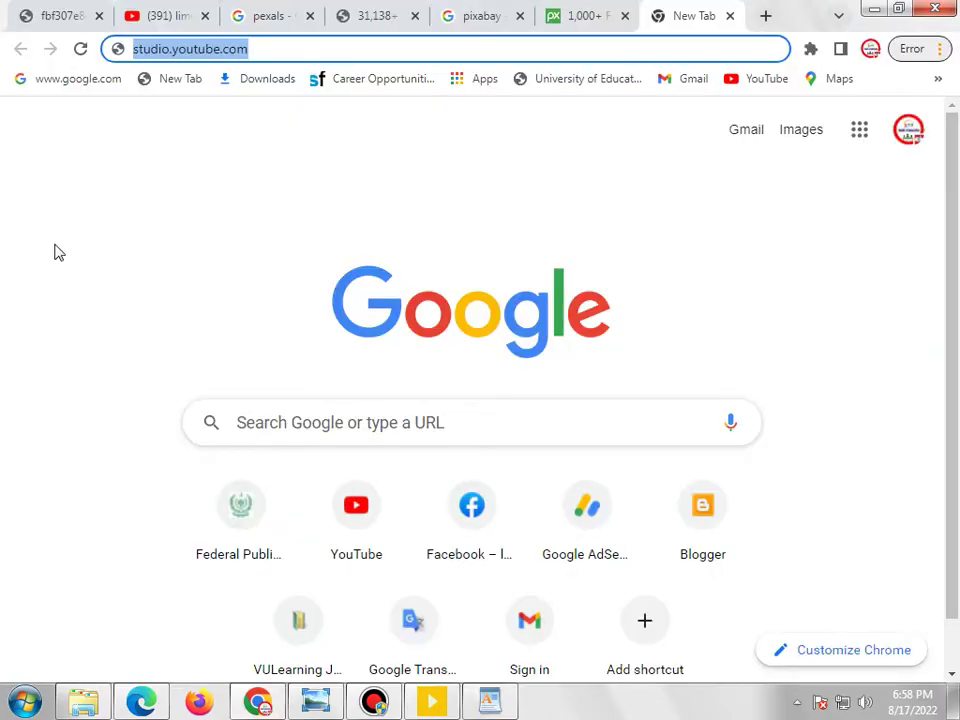
left_click(36, 24)
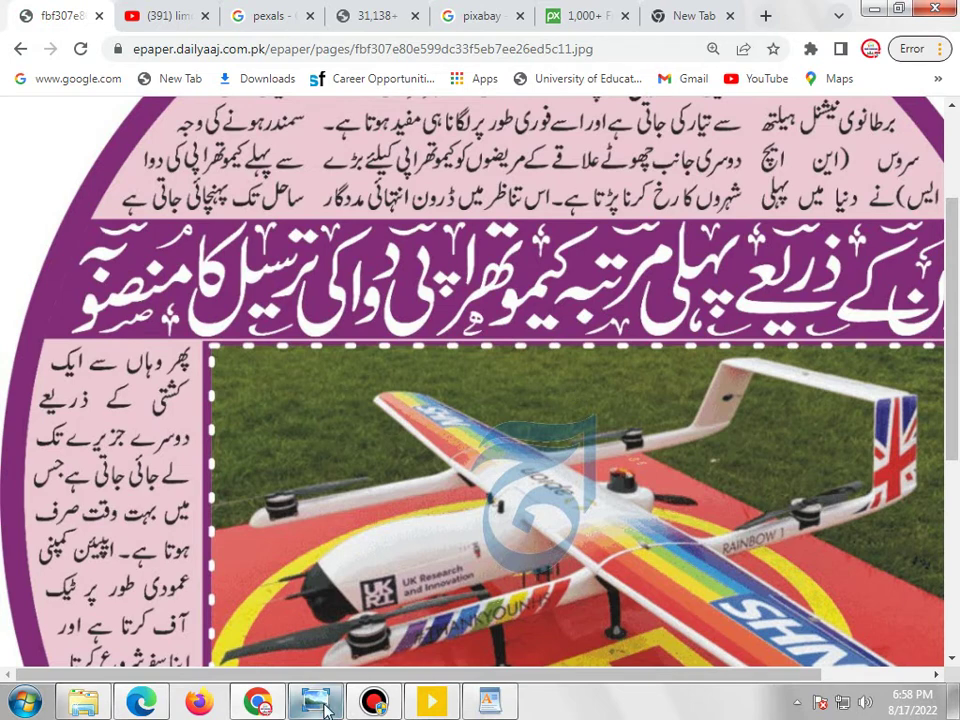
left_click_drag(325, 676, 518, 680)
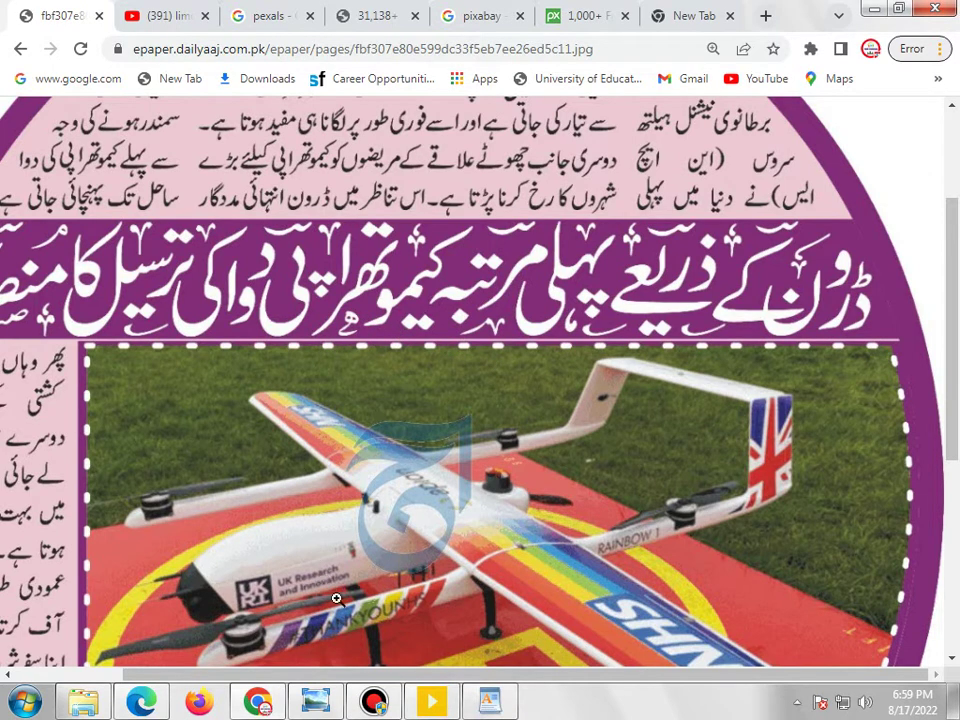
scroll(155, 520, "left", 3)
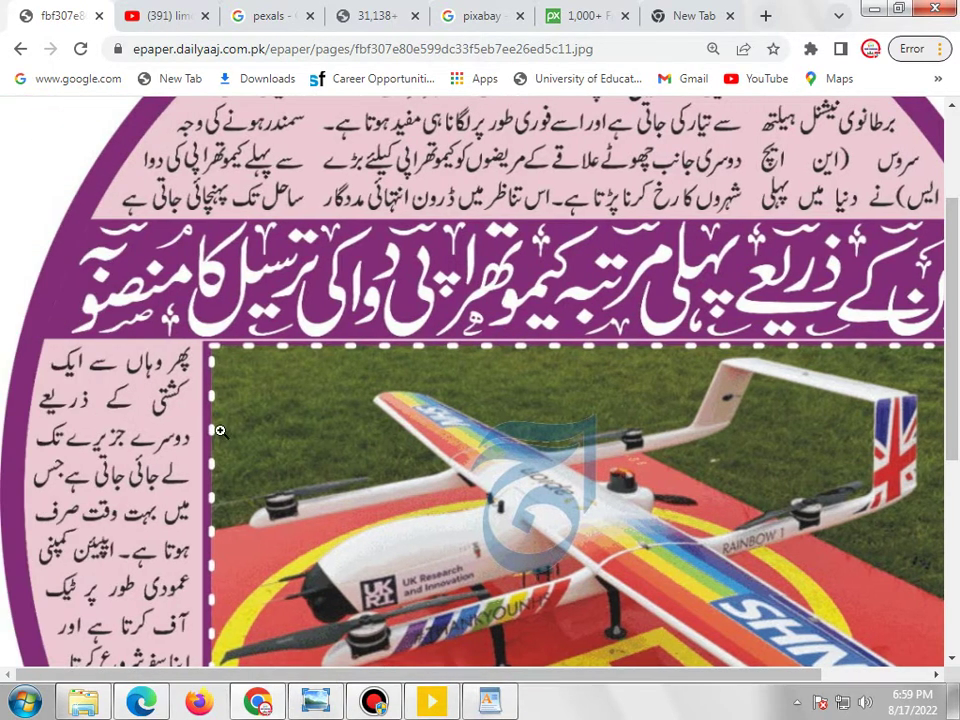
Switch to Edge and search for "drone" among searches across YouTube in the Research section of the channel analytics
left_click(141, 701)
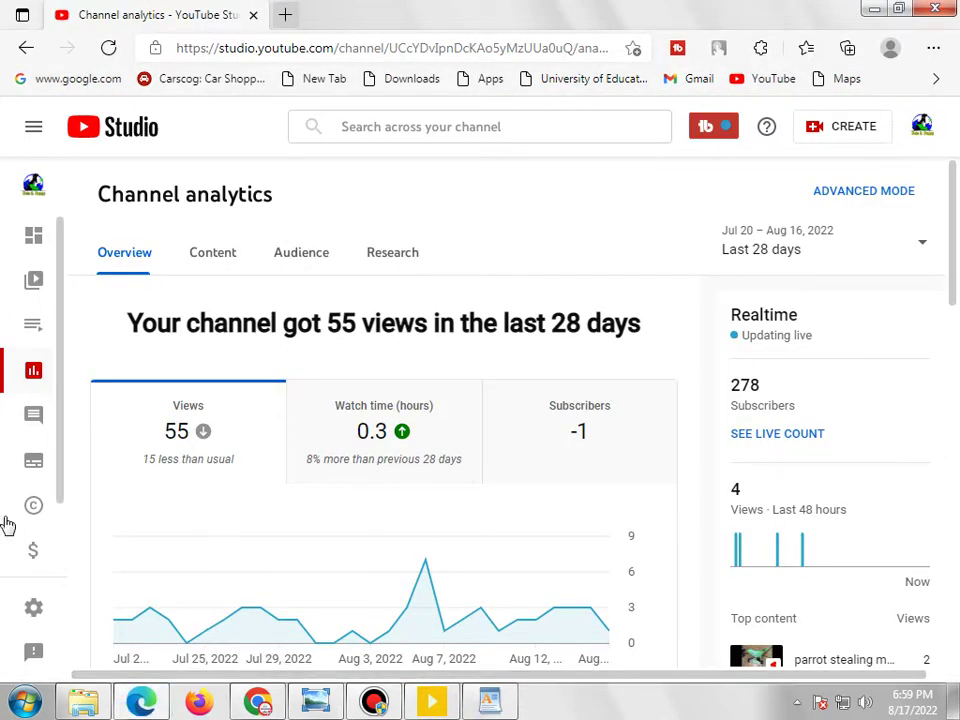
left_click(399, 267)
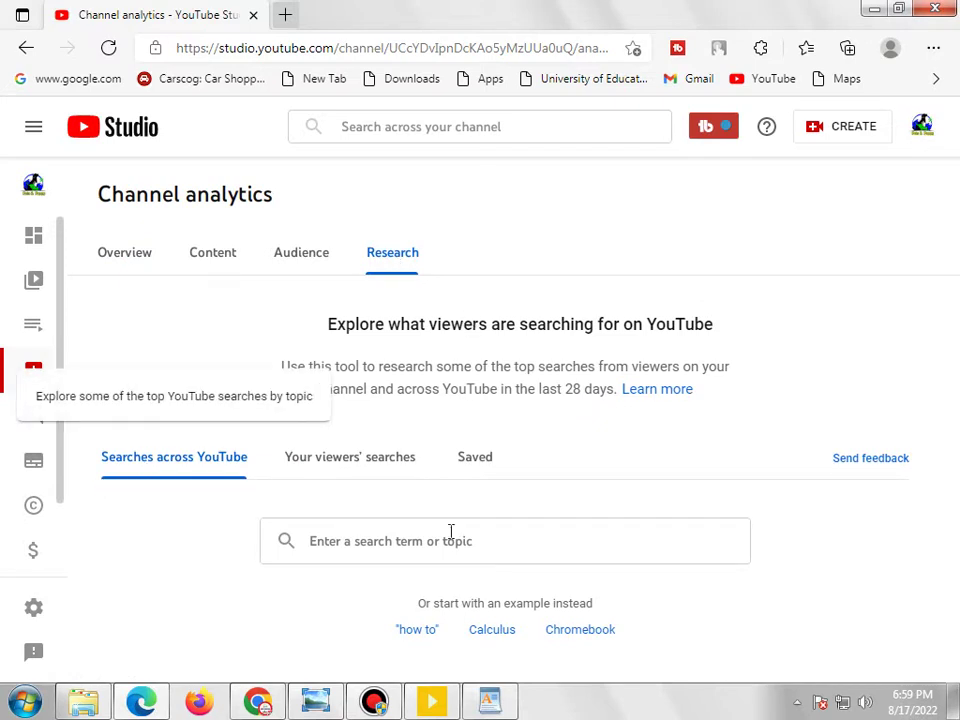
left_click(489, 540)
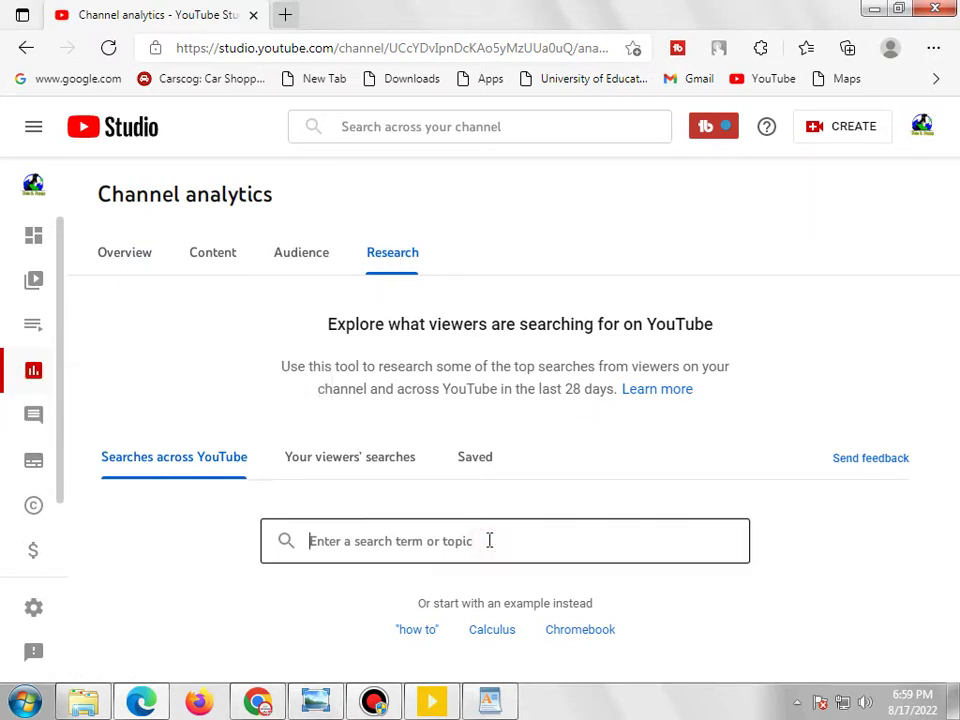
type("drone")
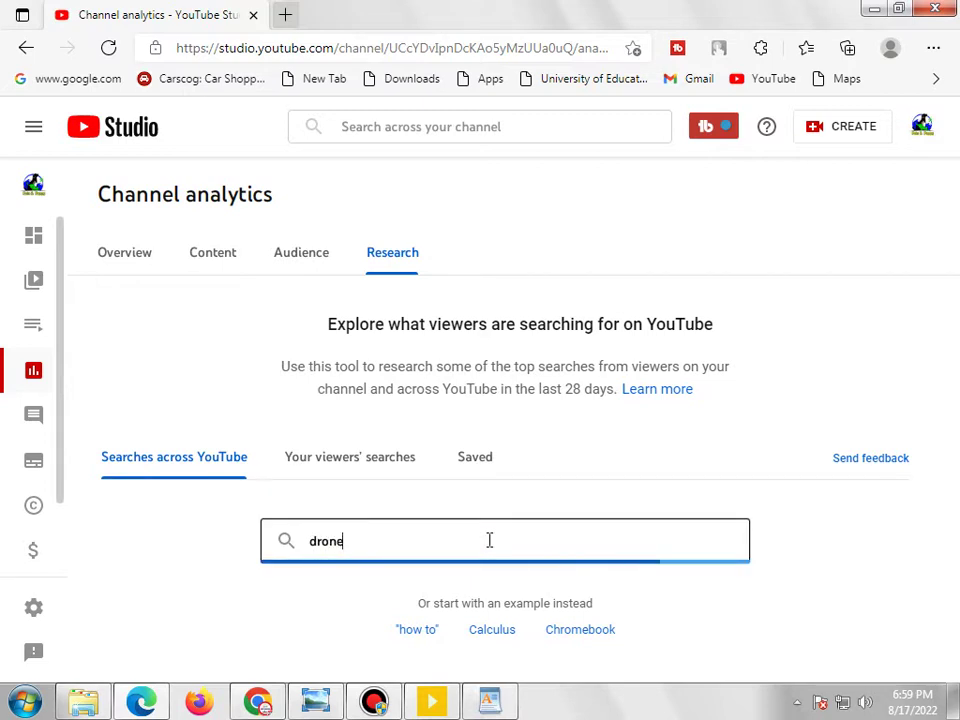
key("Return")
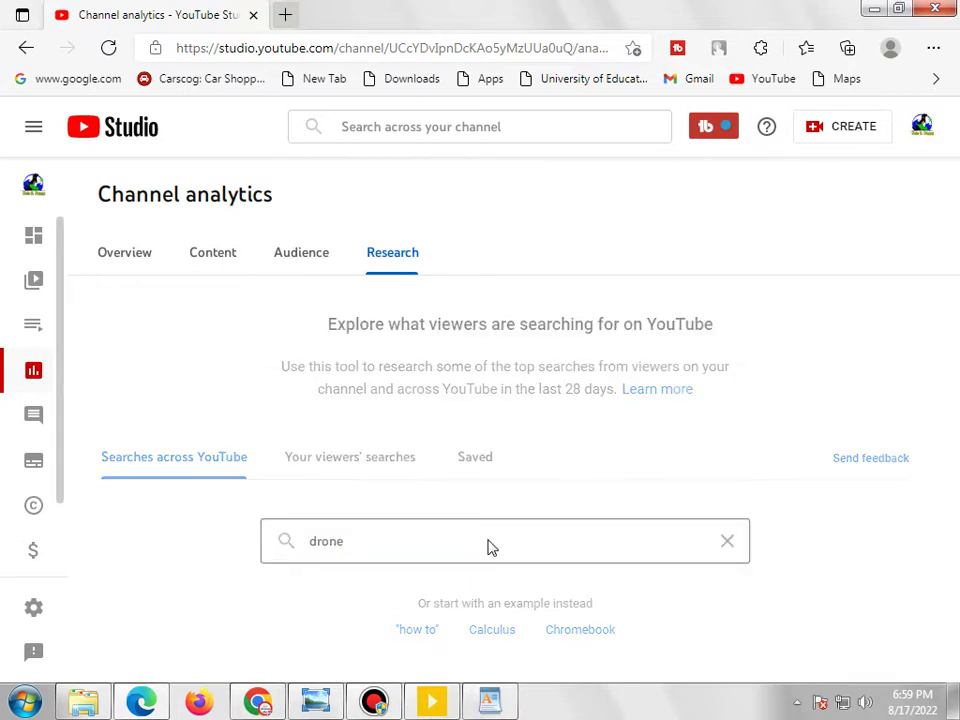
Examine the drone-related search terms and their search volume on YouTube
scroll(489, 540, "down", 4)
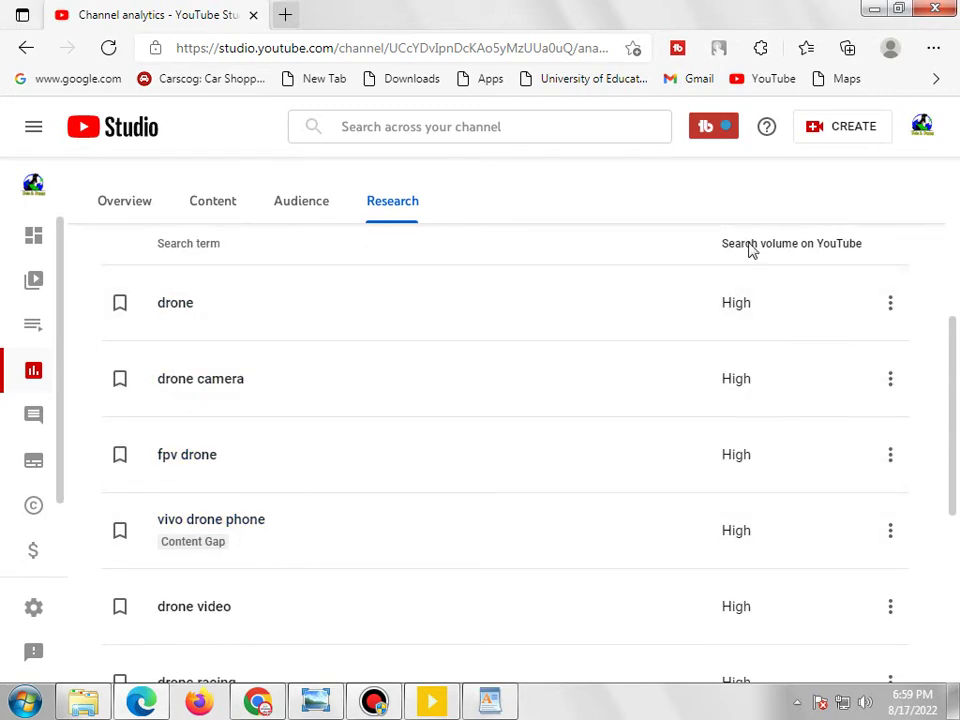
left_click_drag(698, 307, 755, 313)
left_click(692, 287)
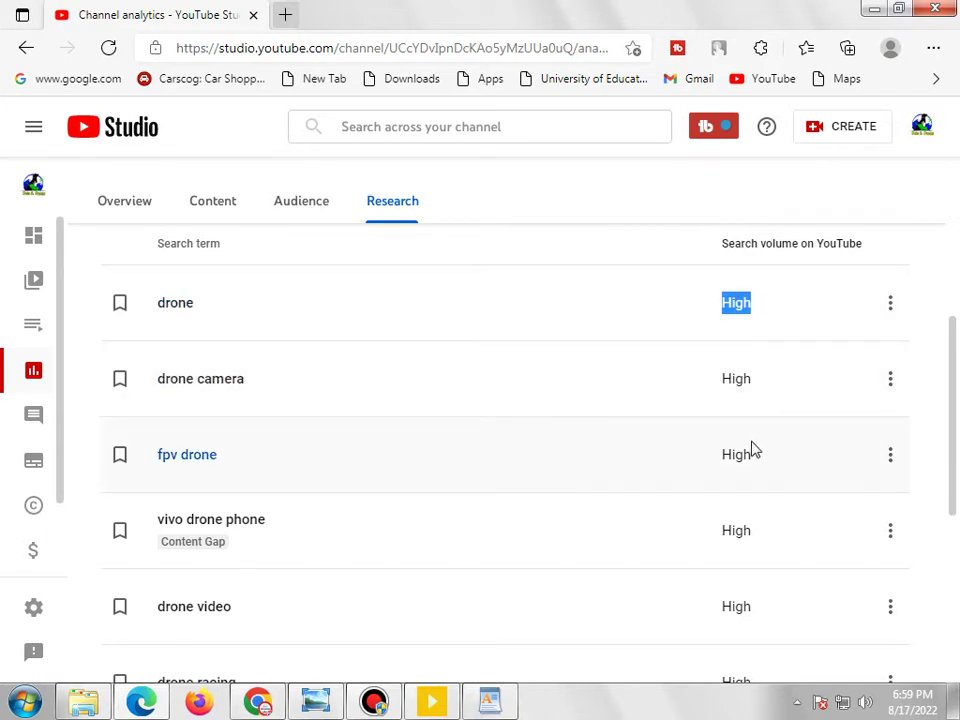
scroll(752, 448, "down", 1)
scroll(752, 450, "down", 1)
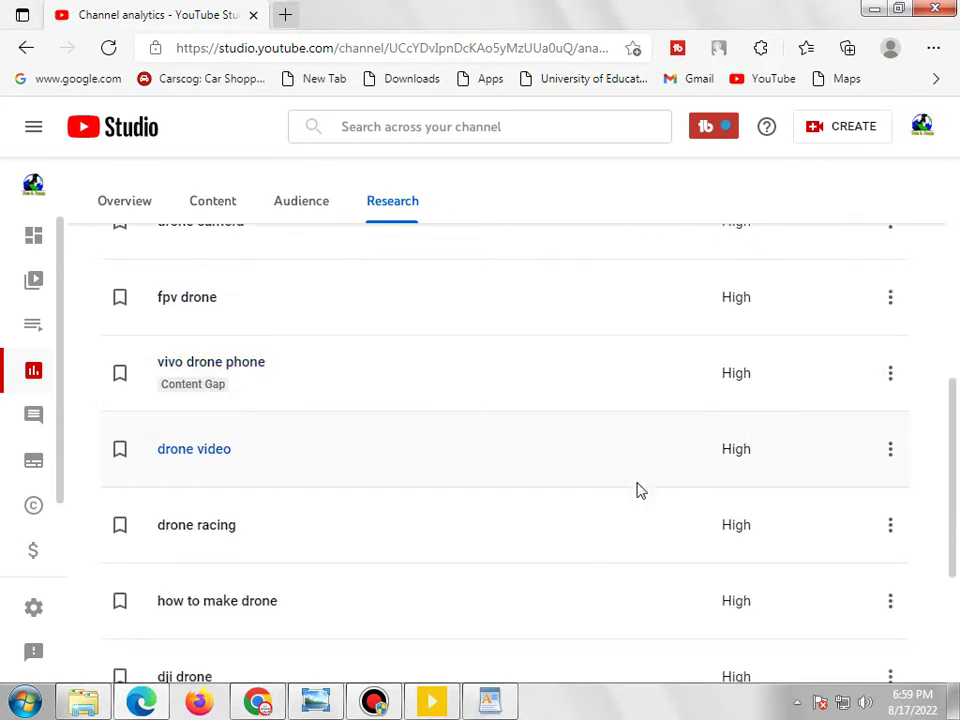
double_click(709, 536)
scroll(718, 545, "down", 2)
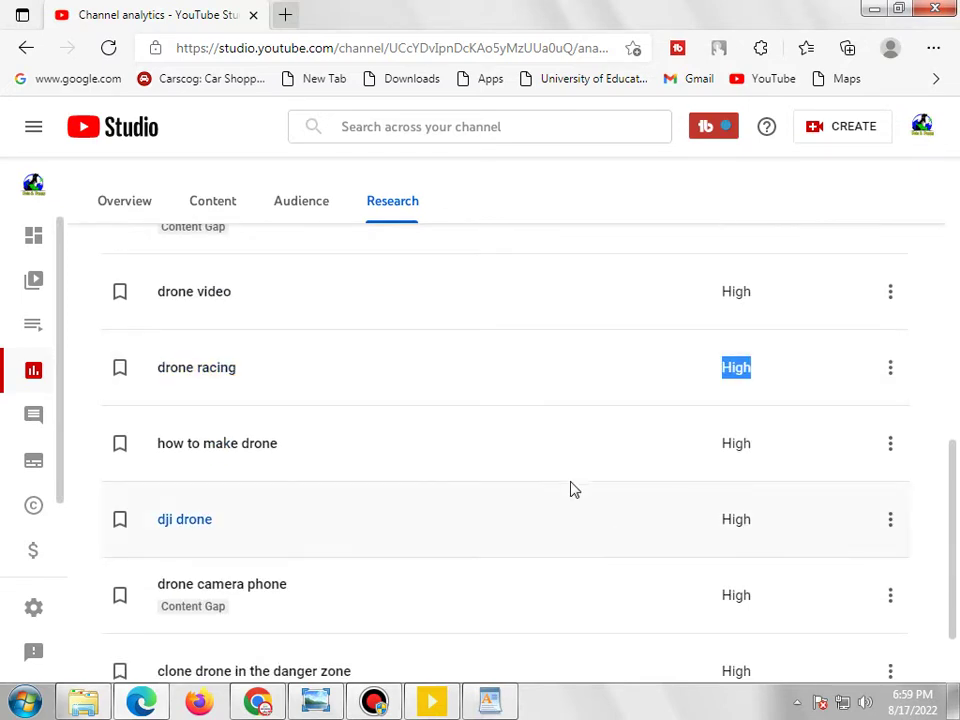
scroll(728, 458, "up", 7)
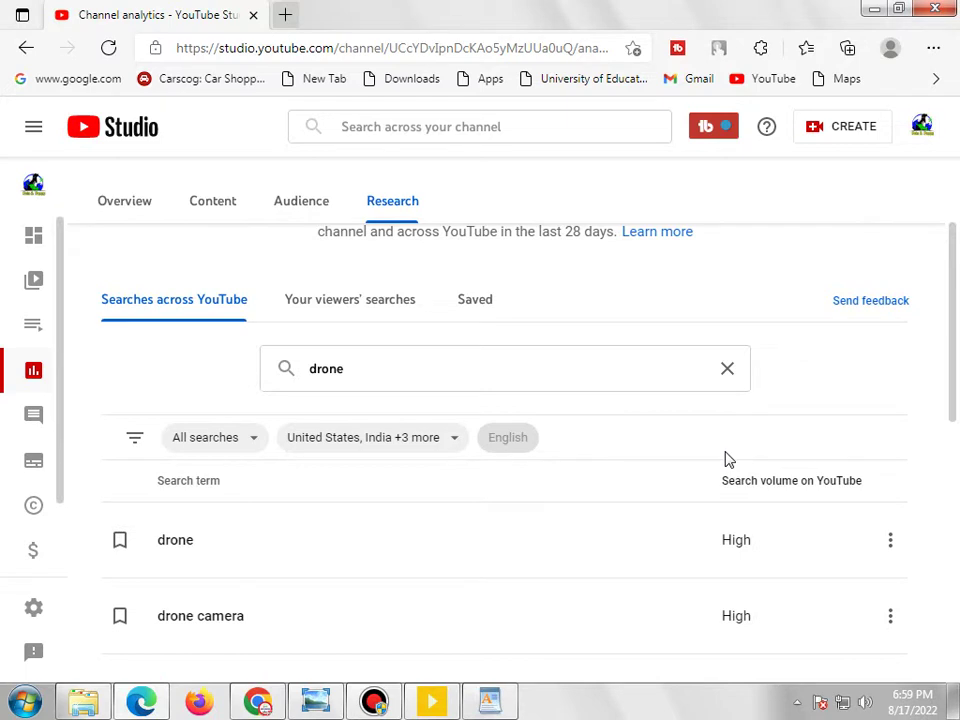
Search for "fashion" among searches across YouTube and look over the related search terms and their volume
left_click(391, 365)
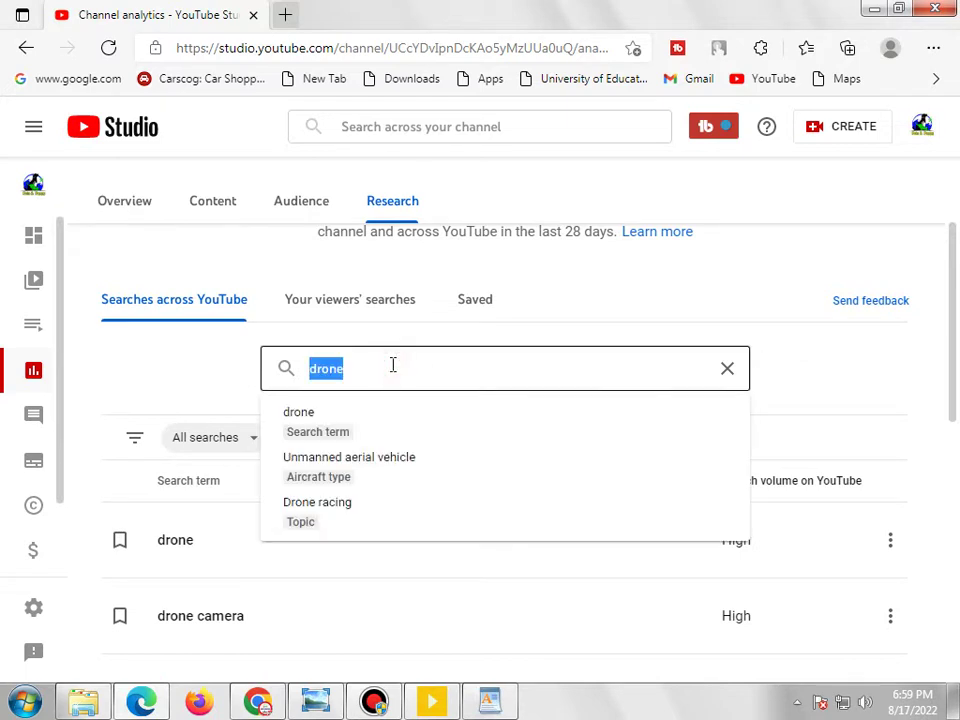
key("BackSpace")
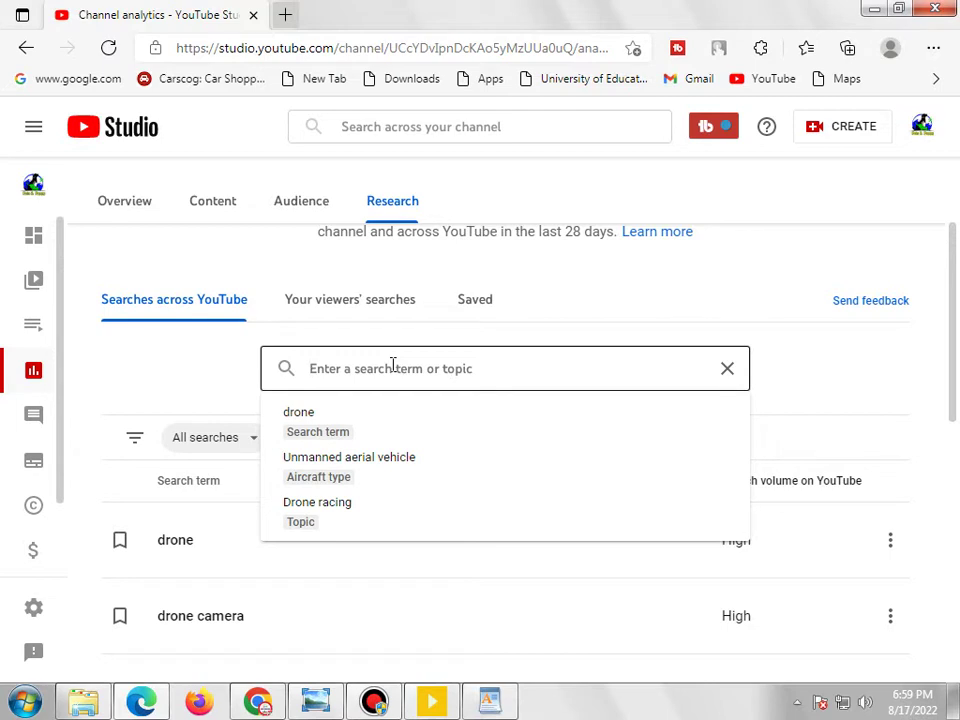
type("fa")
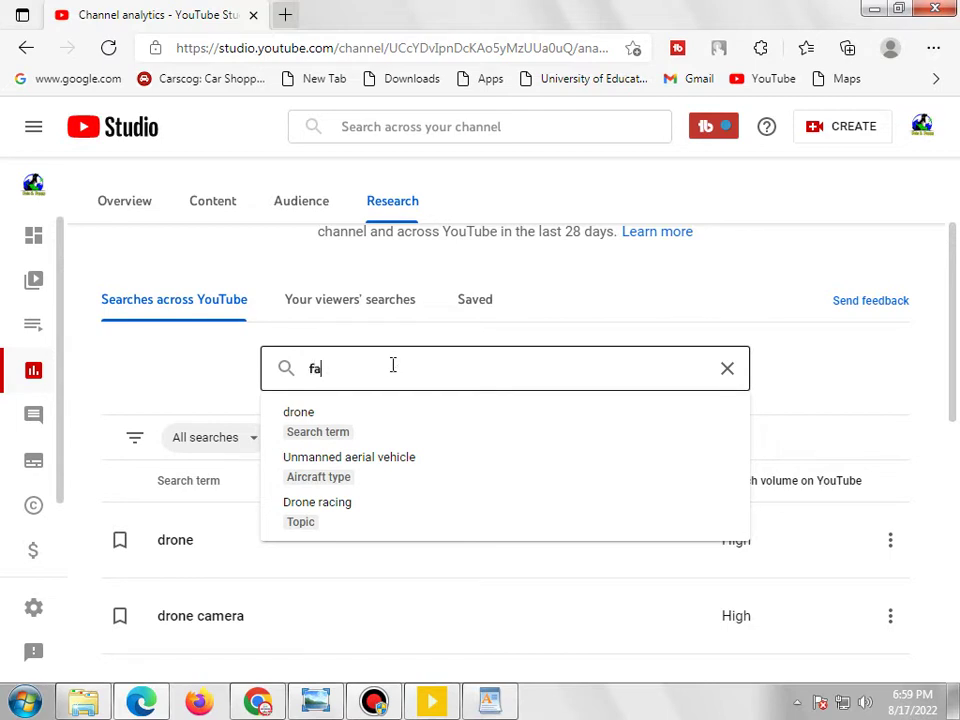
type("shion")
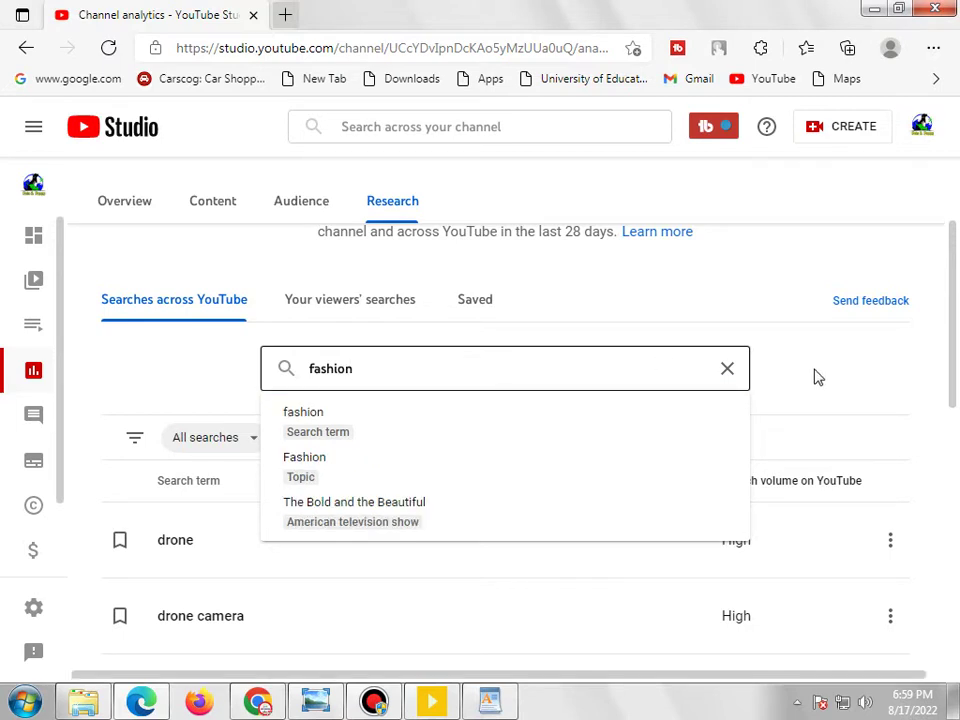
key("Return")
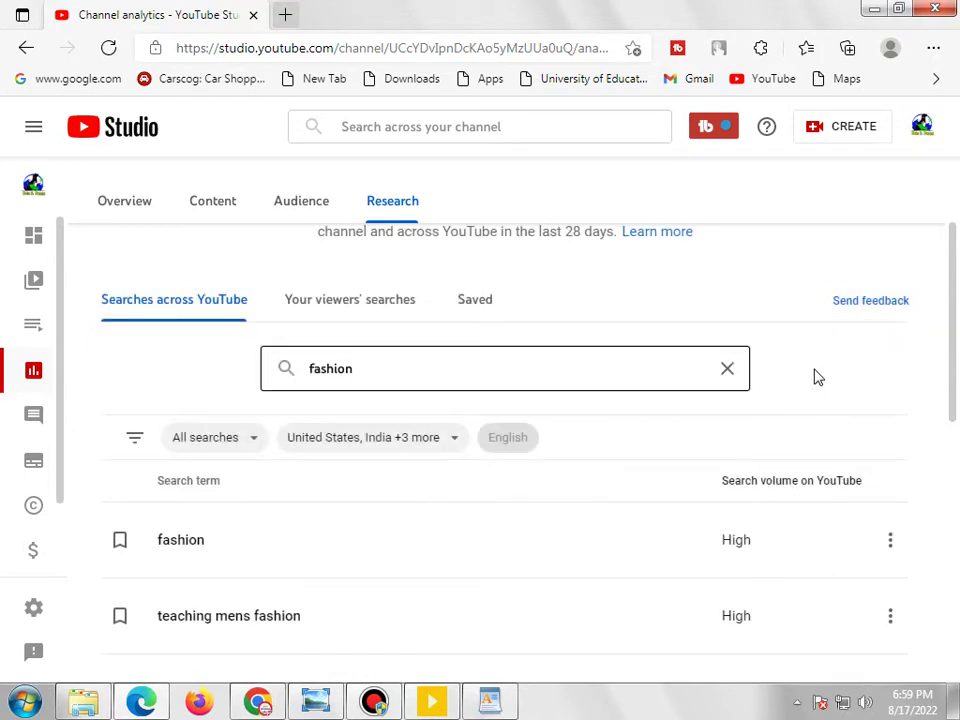
scroll(790, 470, "down", 3)
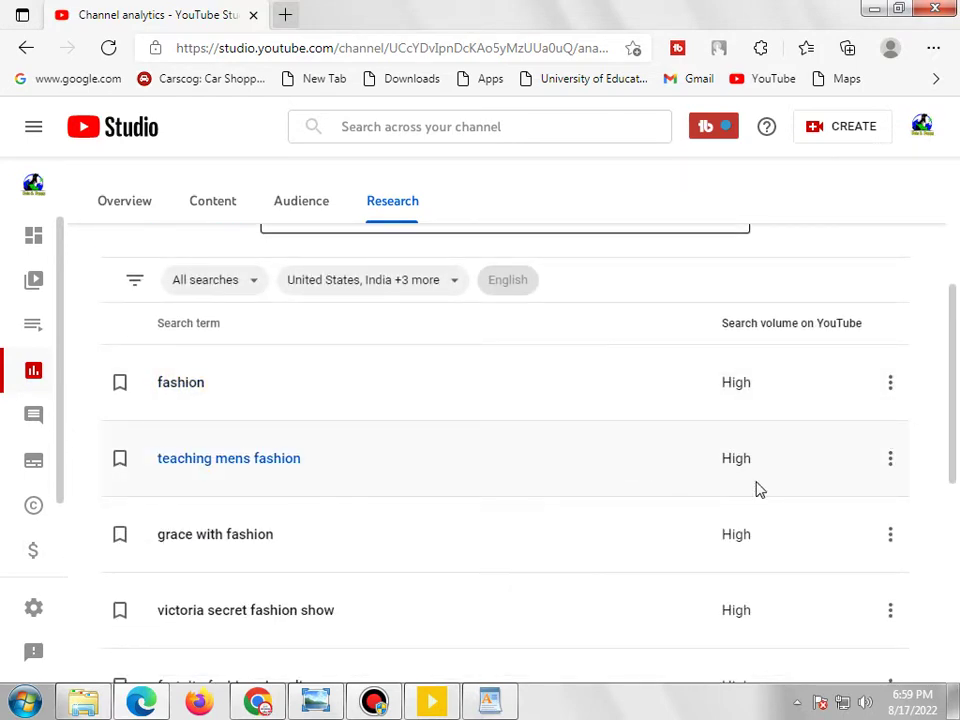
scroll(740, 420, "down", 3)
scroll(506, 364, "up", 6)
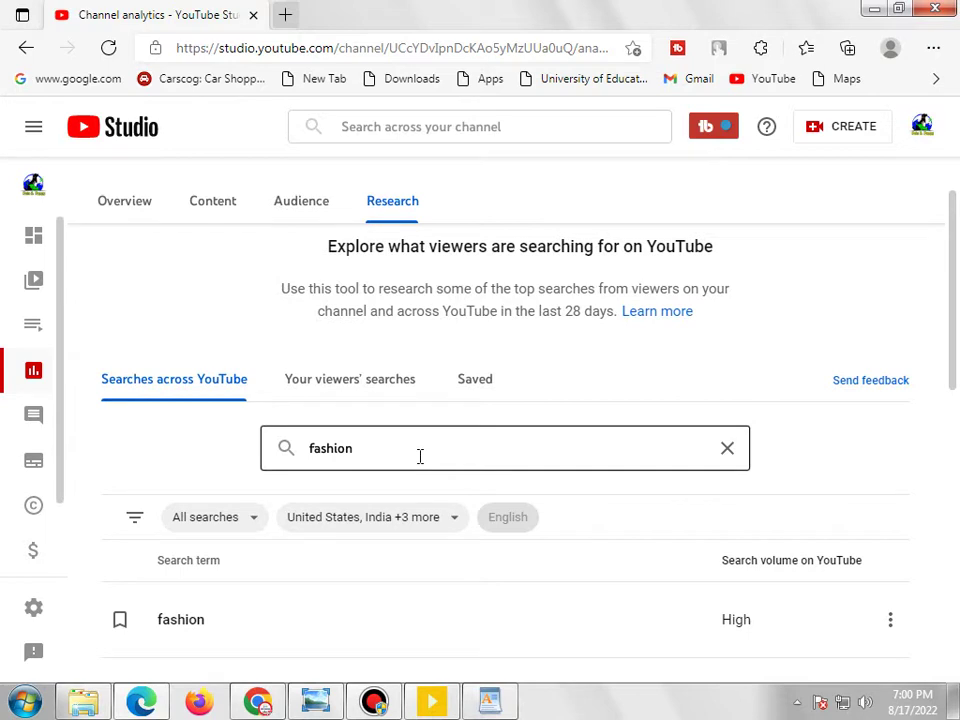
Copy the search term "fashion" from the results and paste it into the empty WordPad document
scroll(257, 489, "down", 2)
left_click_drag(157, 464, 214, 464)
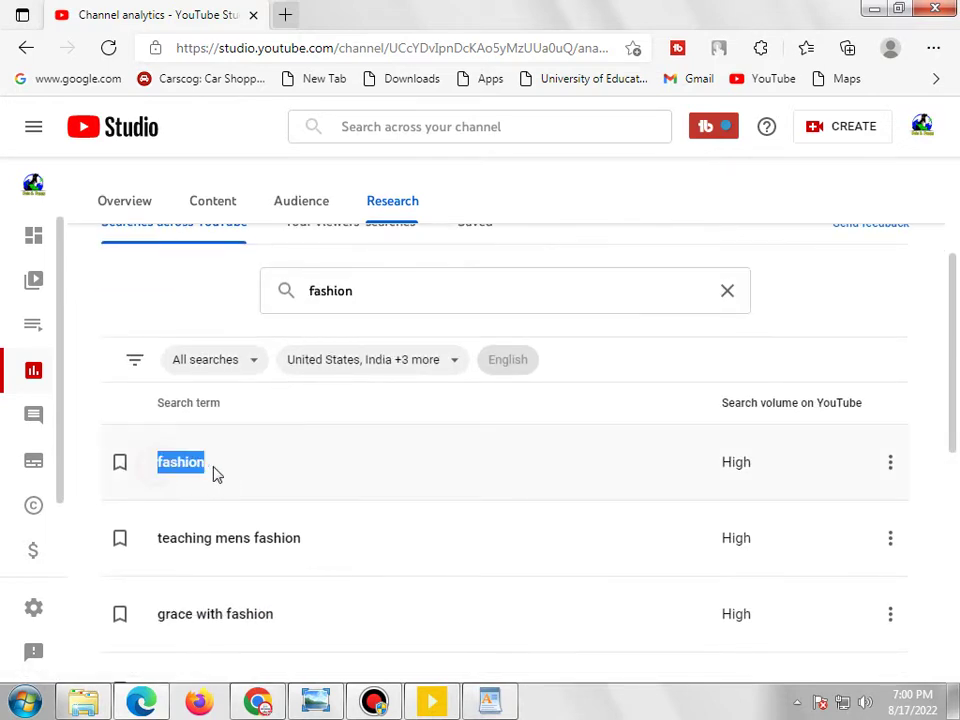
right_click(214, 465)
left_click(290, 160)
mouse_move(490, 700)
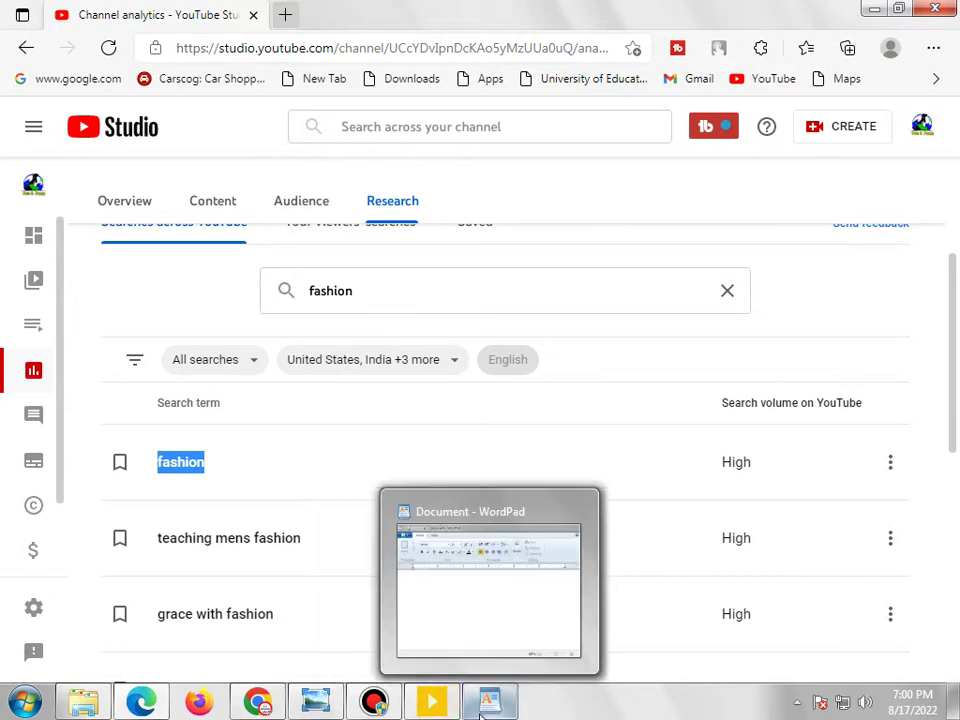
left_click(467, 628)
right_click(319, 345)
left_click(386, 399)
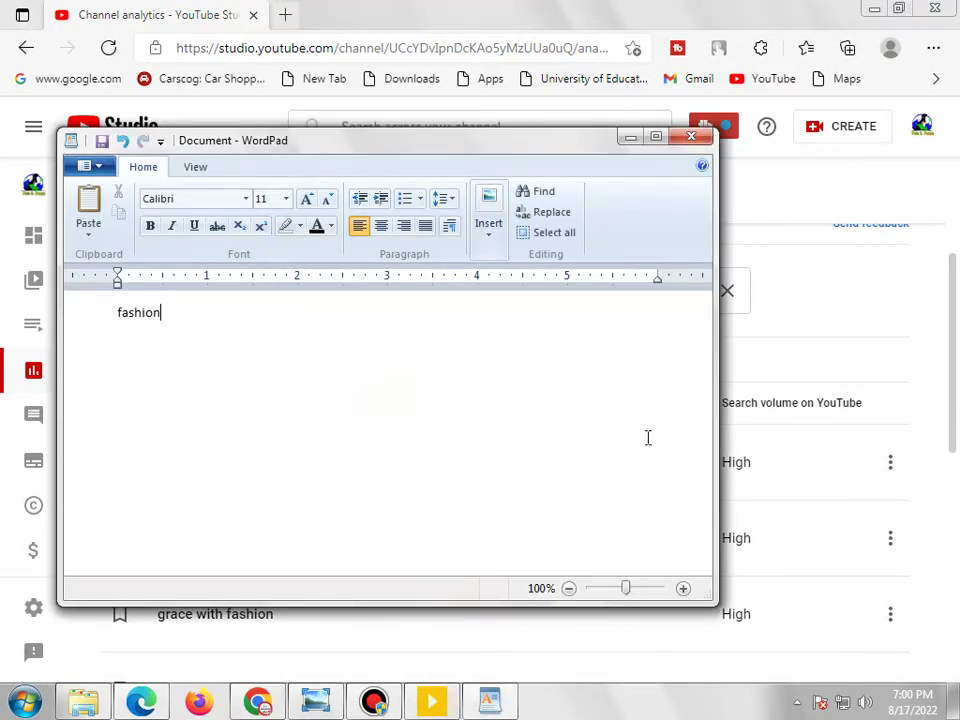
Return to Edge and upload the video Video_project_2022-08-17_185402 from Local Disk (F:) to the channel
left_click(842, 319)
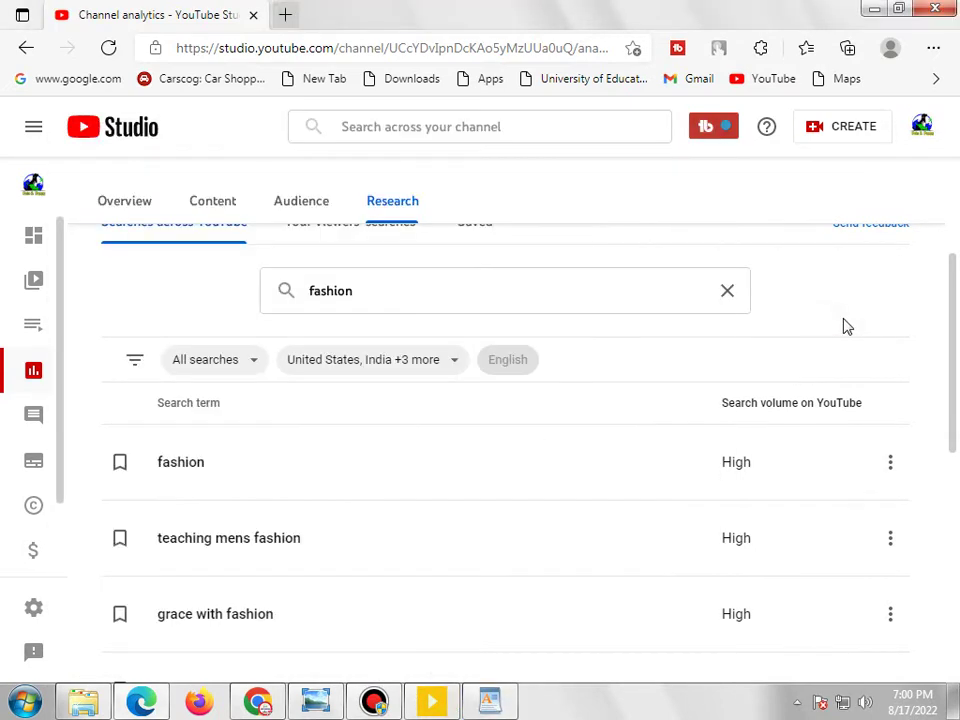
left_click(824, 134)
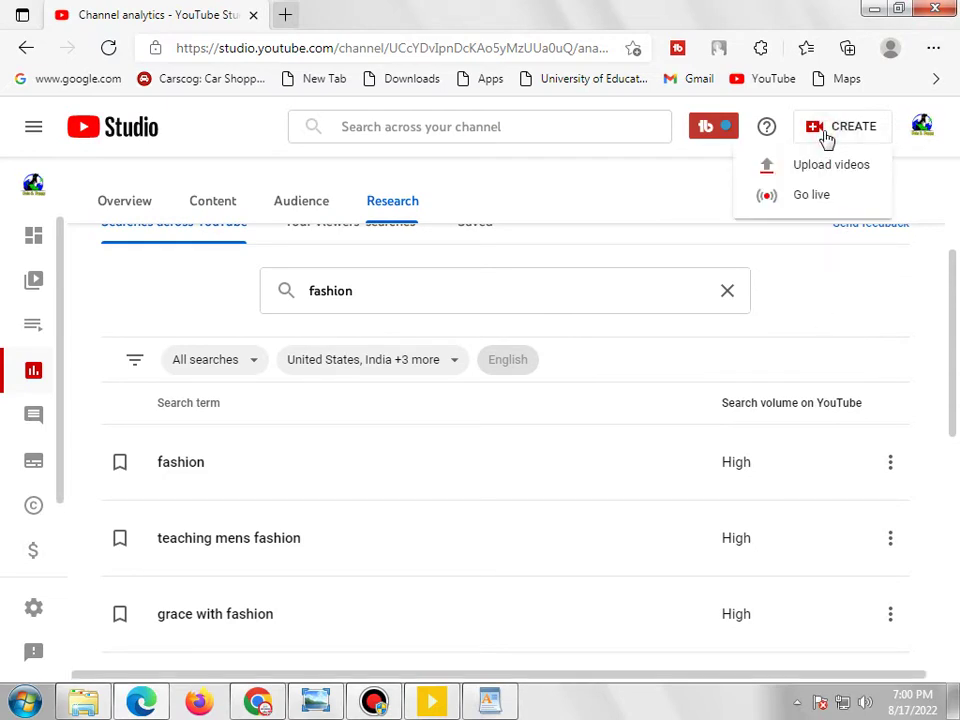
left_click(832, 166)
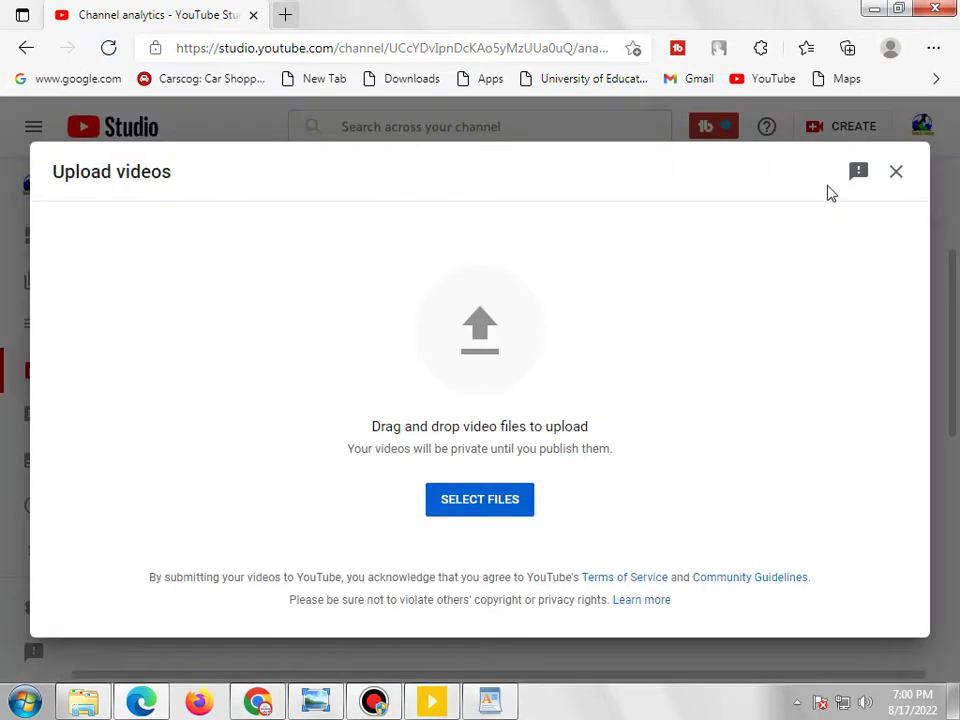
left_click(512, 508)
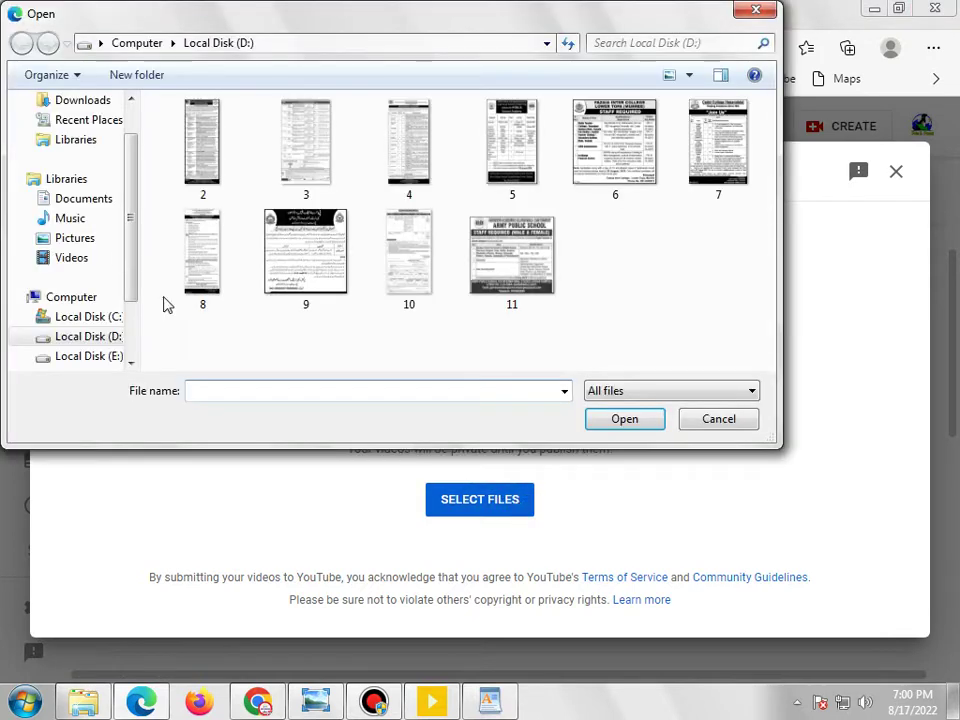
left_click_drag(132, 254, 137, 317)
scroll(105, 300, "up", 1)
left_click(90, 316)
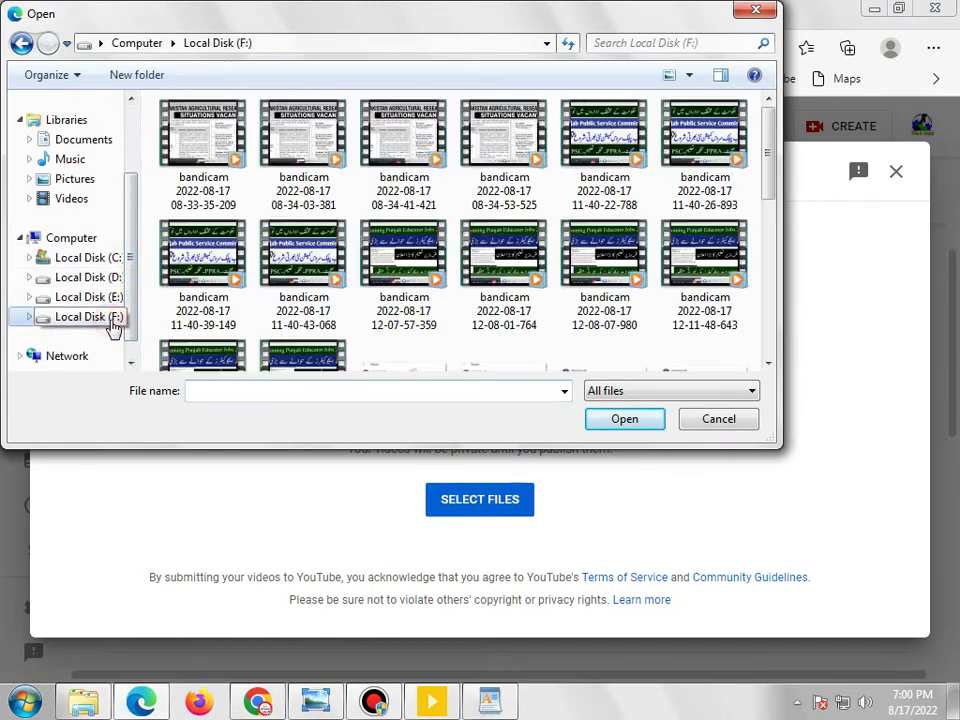
left_click_drag(768, 176, 763, 360)
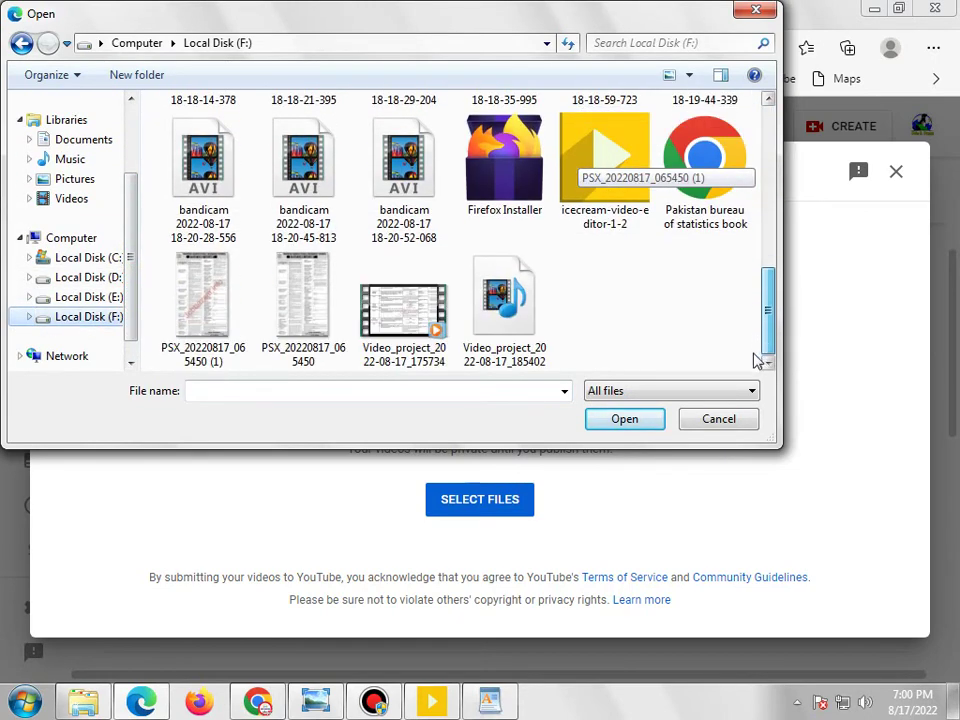
double_click(490, 318)
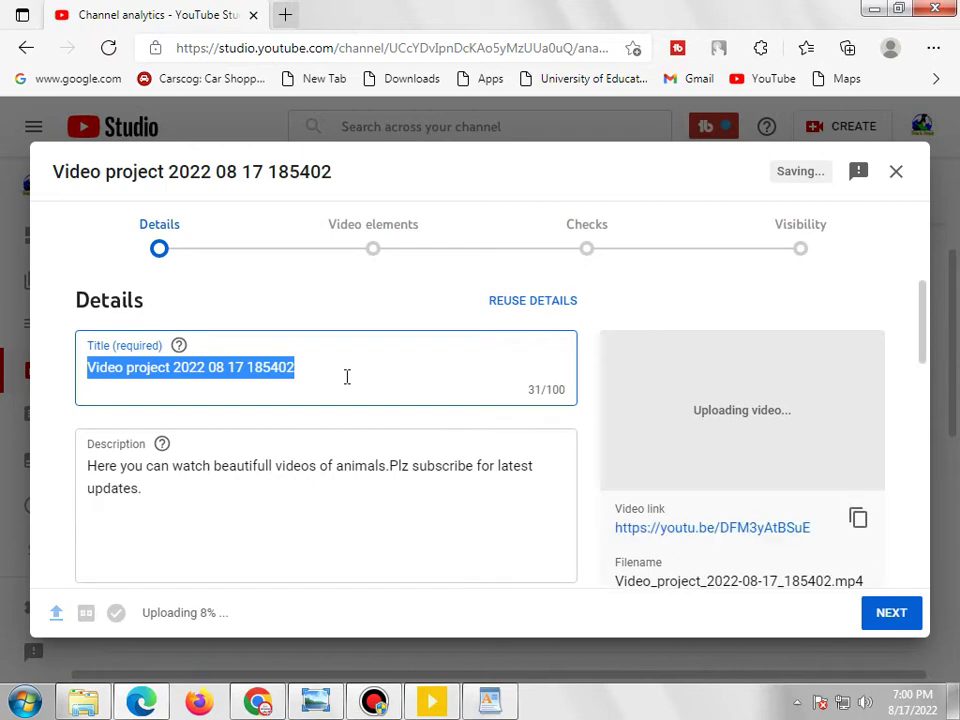
Replace the uploaded video's title with "How to make Drone"
key("BackSpace")
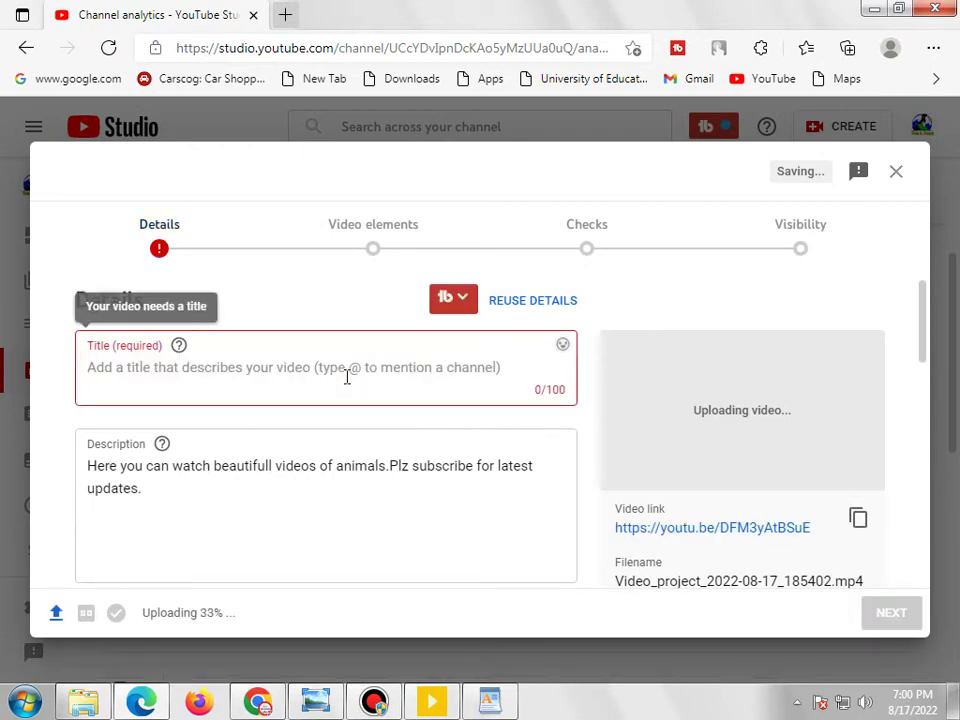
type("Ho")
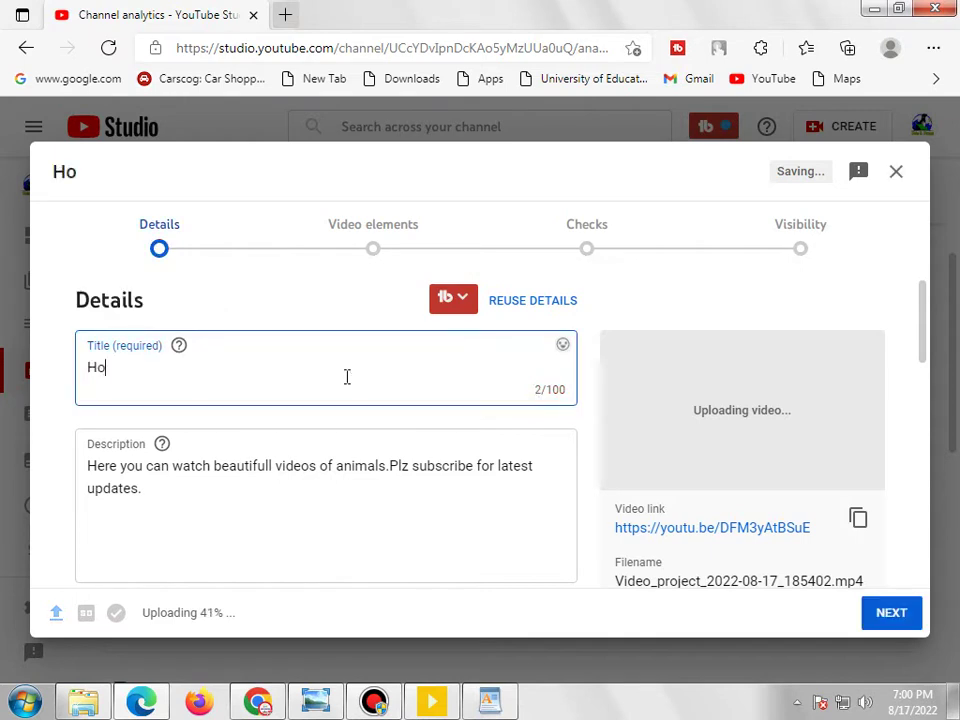
type("w to make")
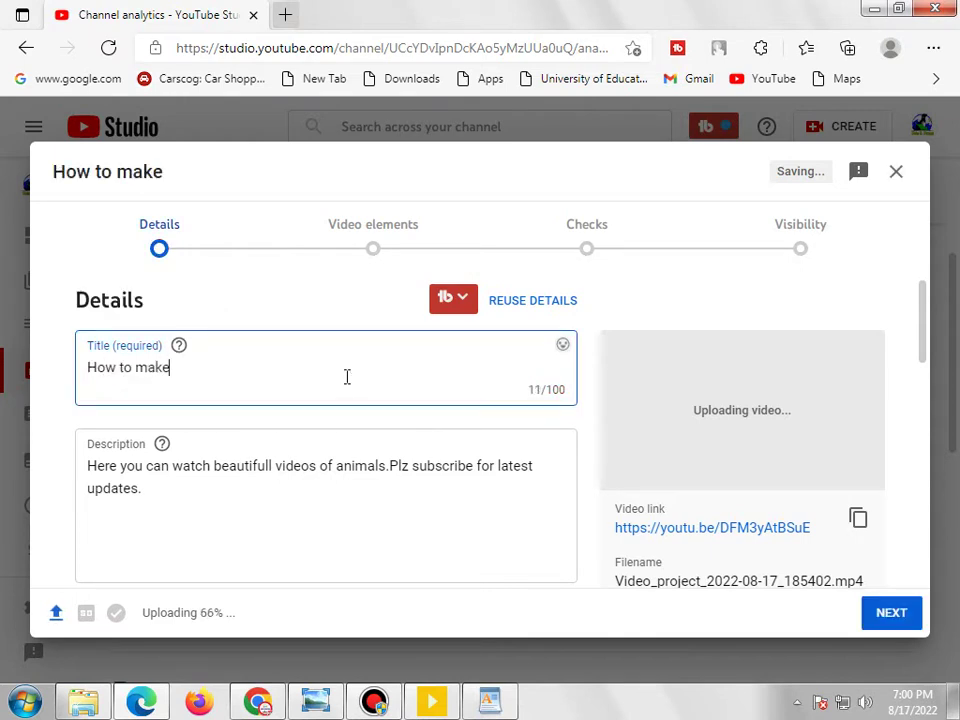
type(" Drone")
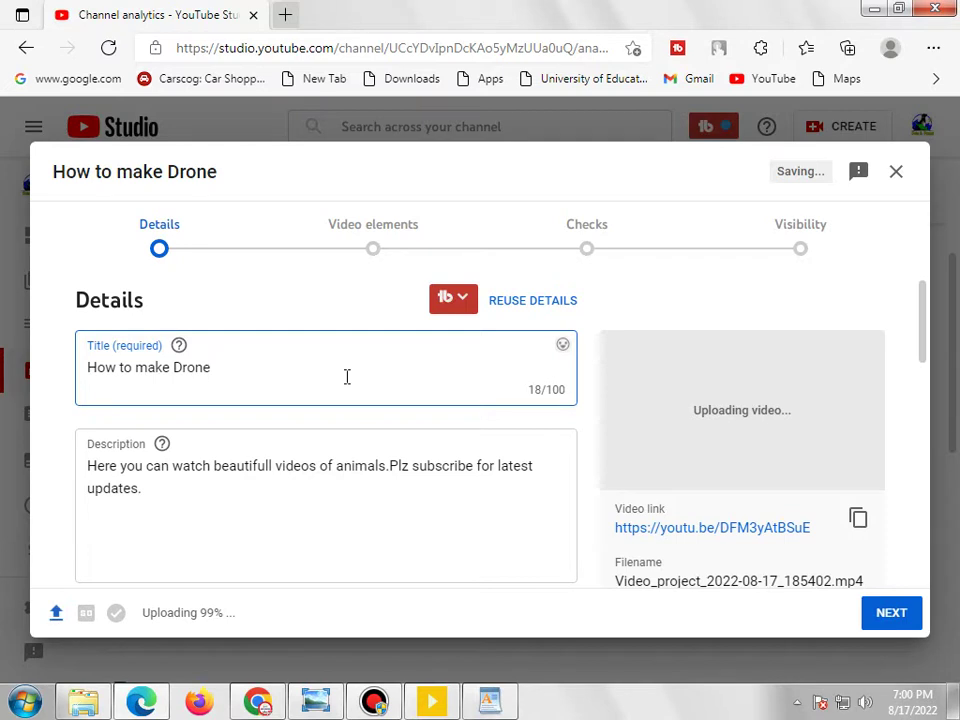
Insert a new first line reading "in this video we will" above the existing video description
left_click(86, 465)
key("Return")
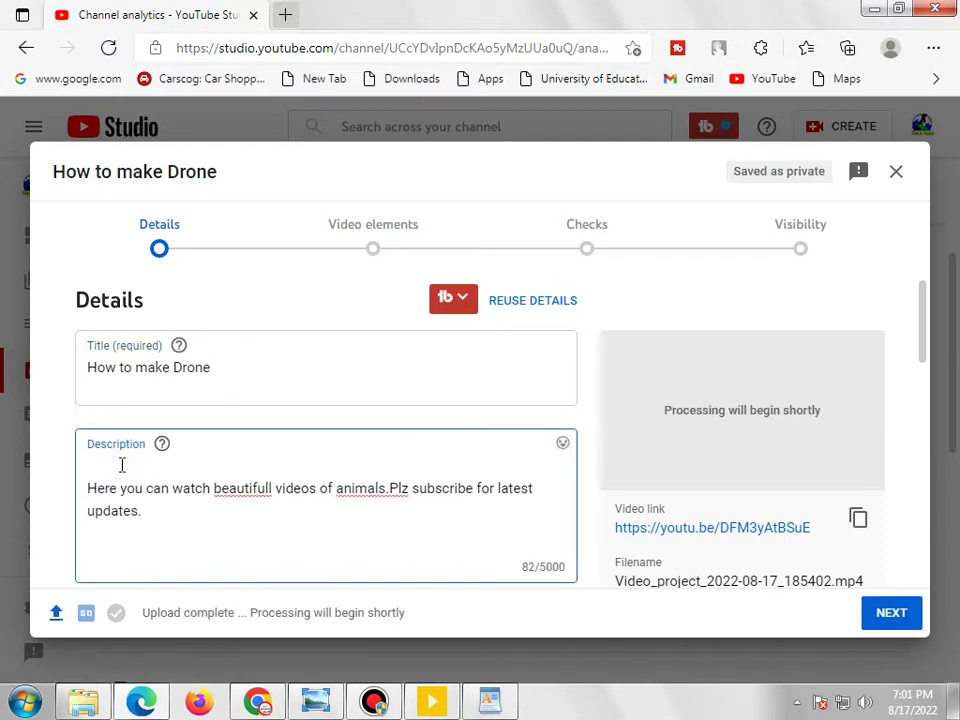
type("in thi")
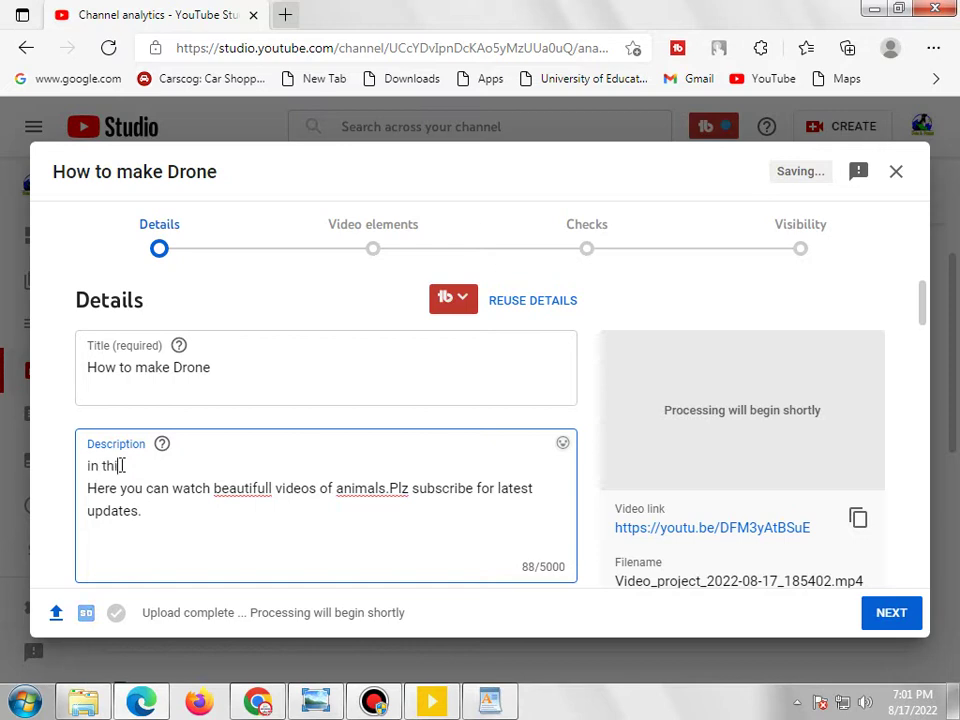
type("s video we ")
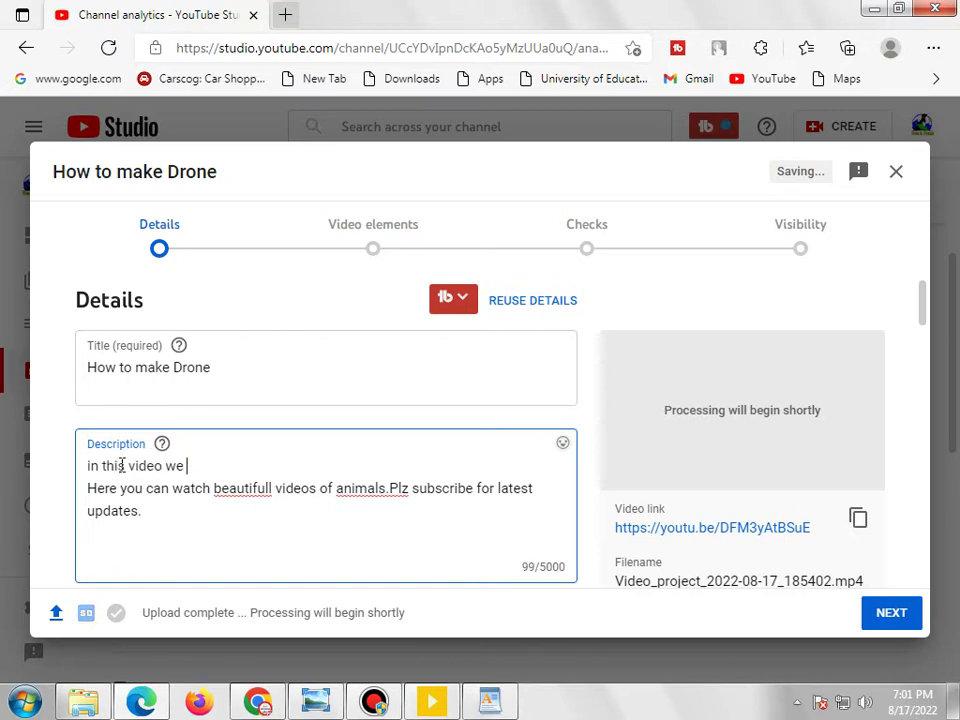
type("silwill")
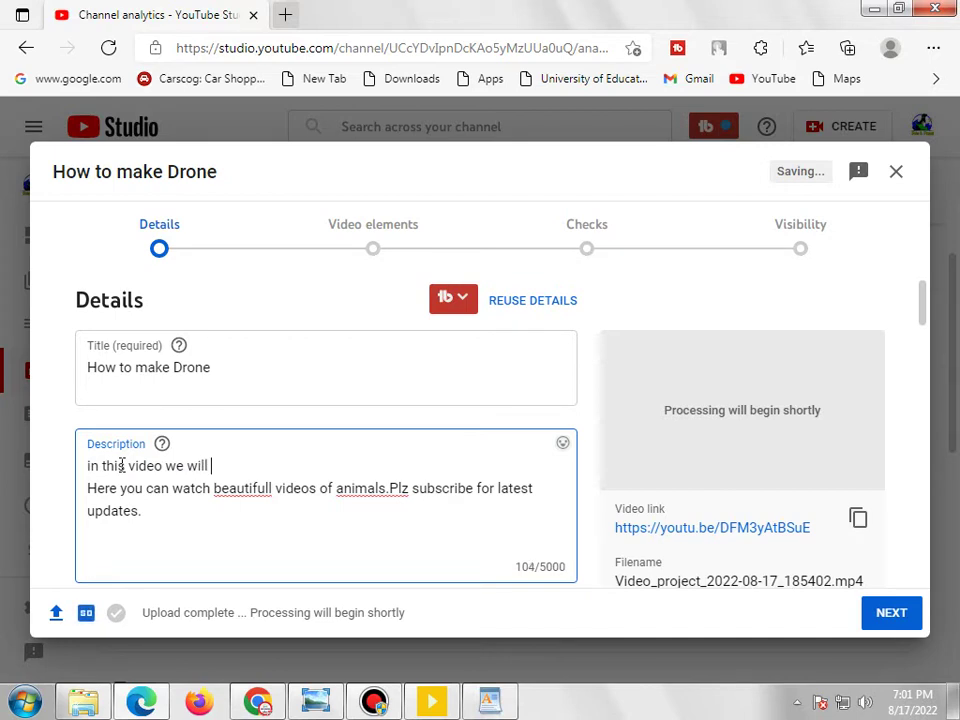
Add the line "Follow us insa" at the end of the description, separated by a blank line
key("Return")
key("Return")
key("Return")
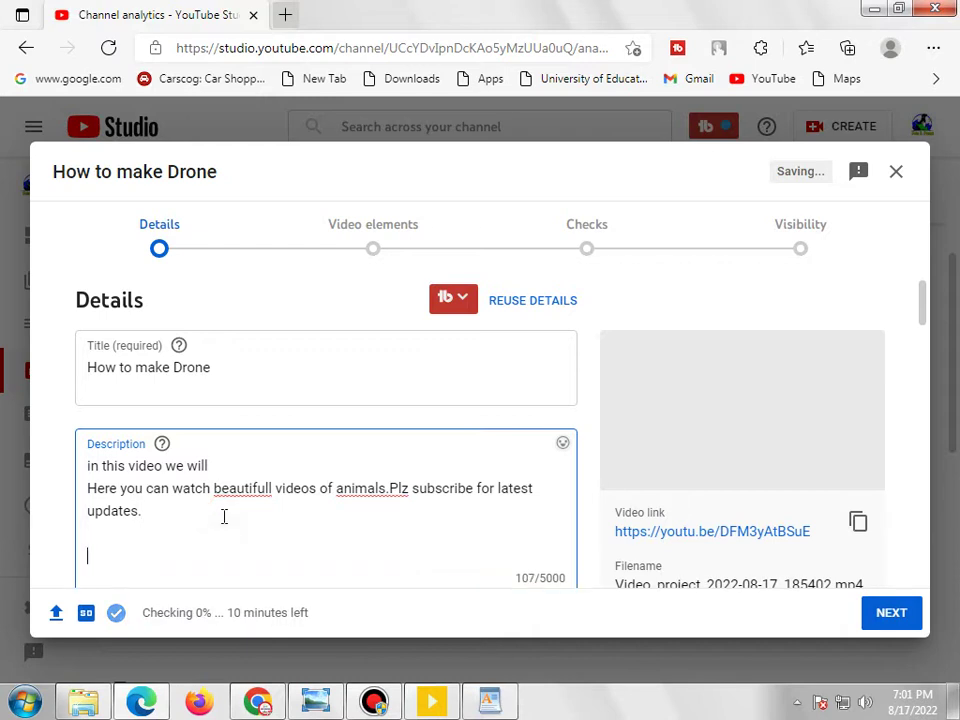
scroll(224, 516, "down", 1)
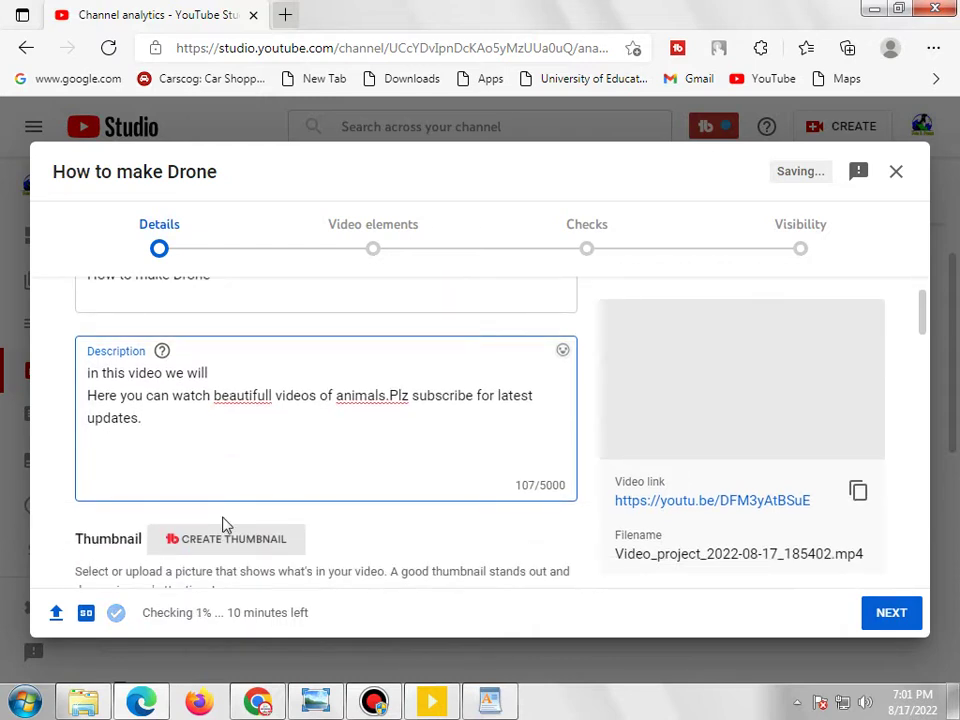
type("Follow us insa")
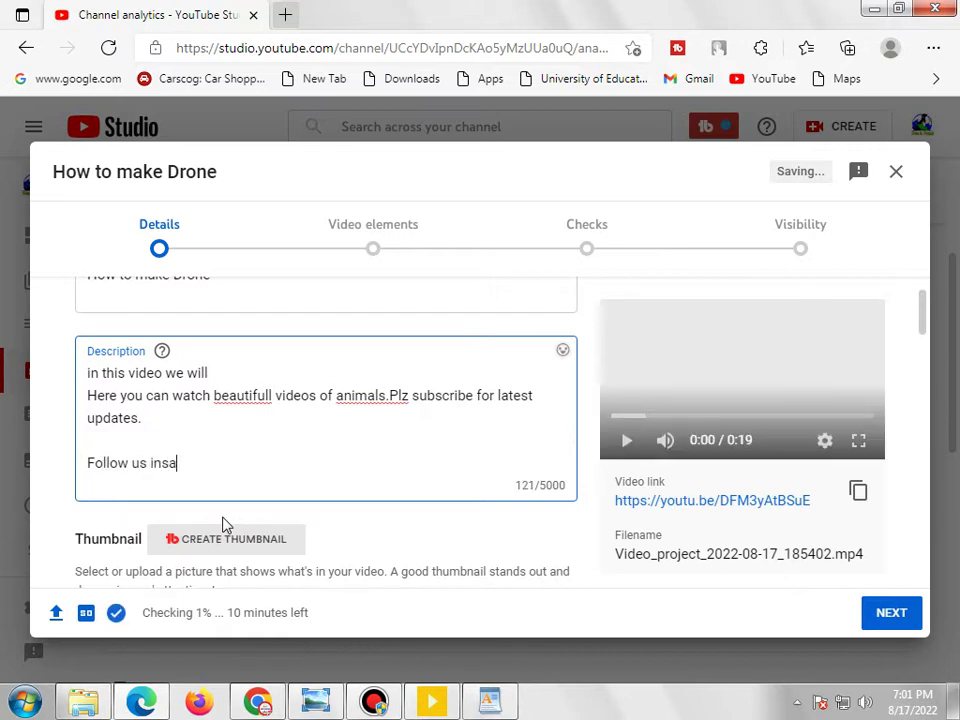
left_click(373, 700)
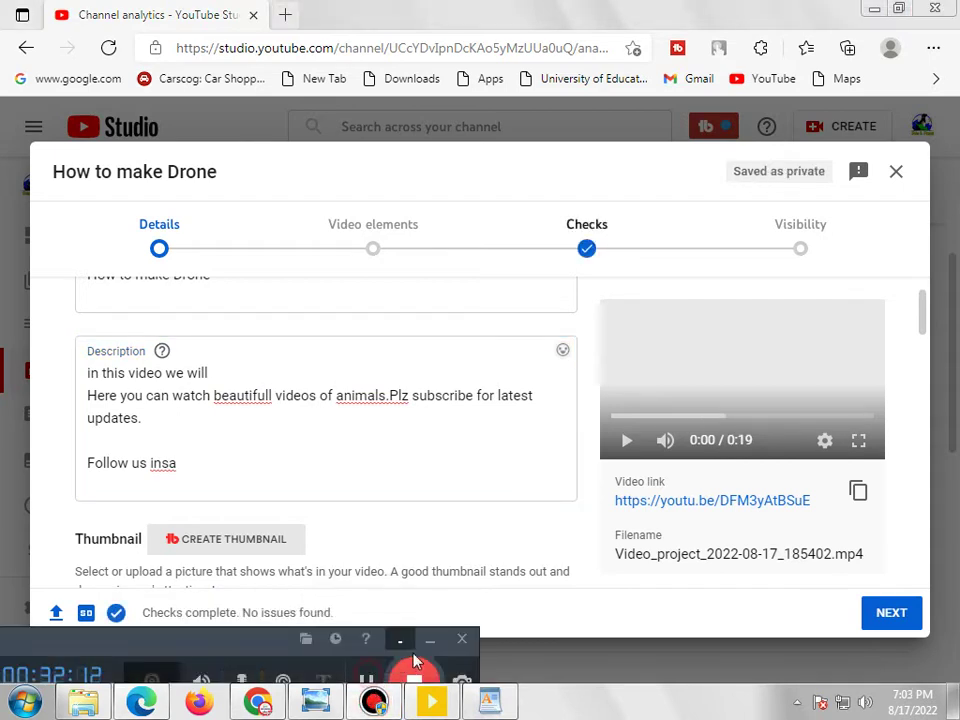
left_click(427, 638)
Add the hashtag #dronevideo at the end of the description, separated from "Follow us insa" by blank lines
left_click(315, 452)
scroll(315, 452, "up", 1)
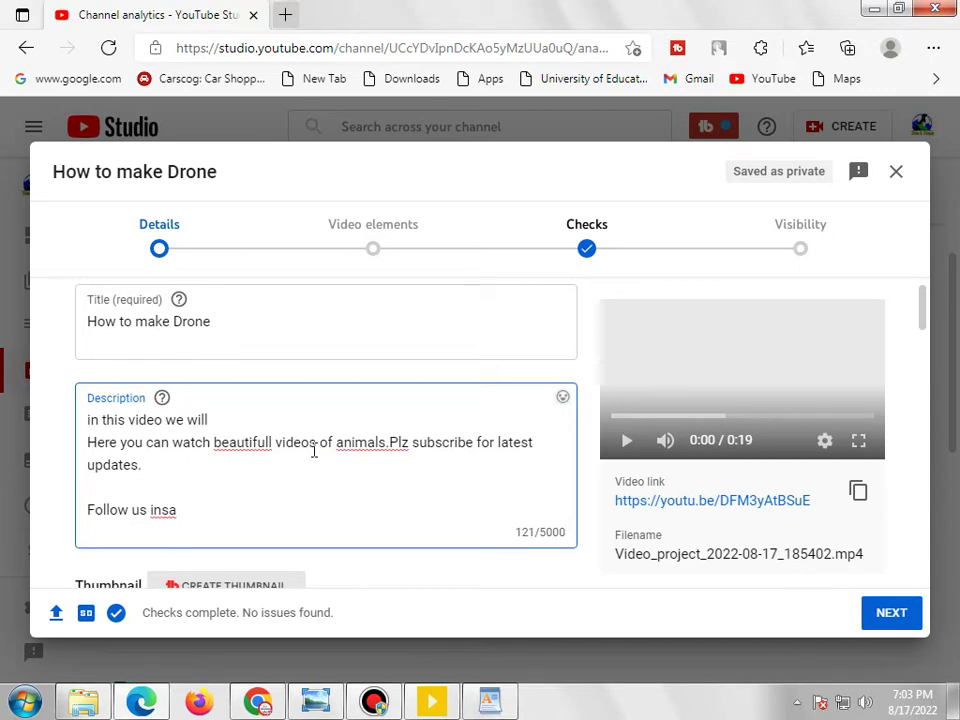
scroll(314, 451, "down", 2)
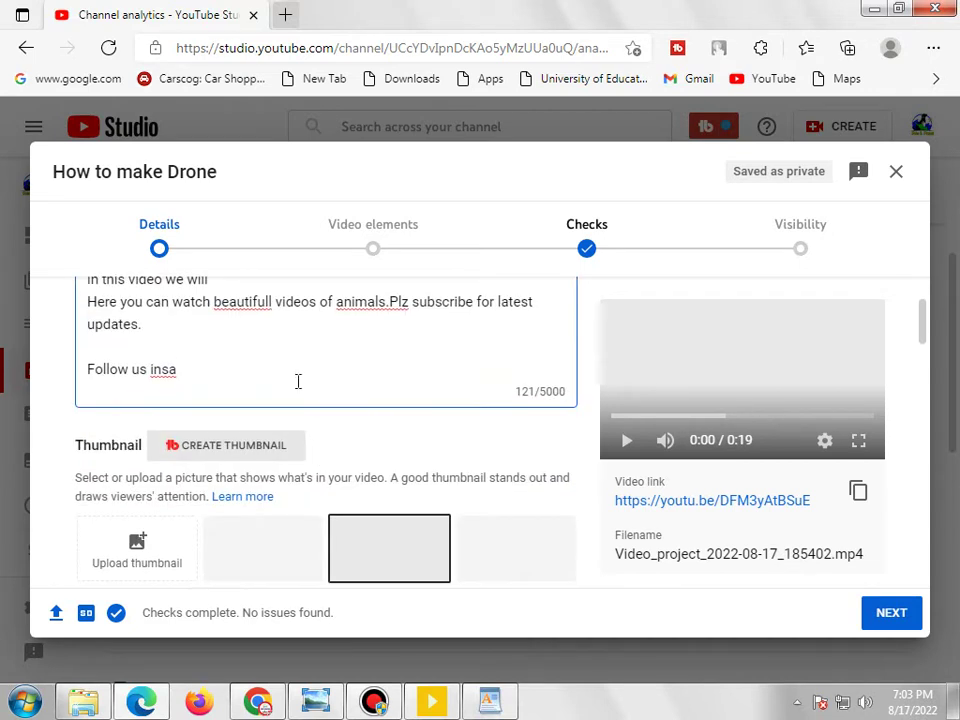
key("Return")
key("Return")
scroll(239, 344, "up", 1)
scroll(236, 349, "down", 1)
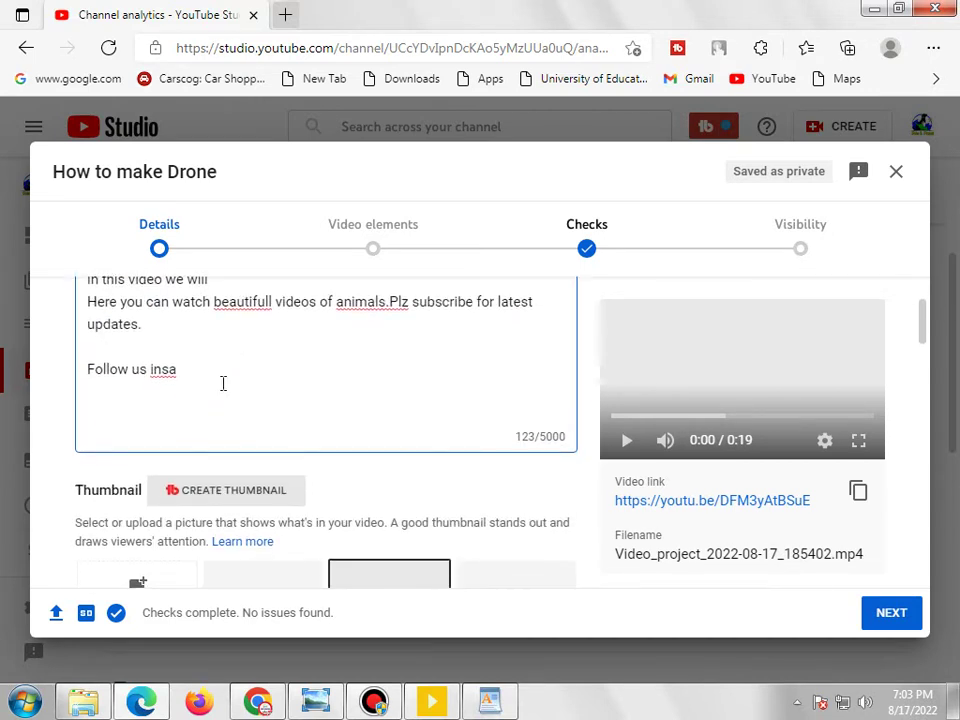
key("Return")
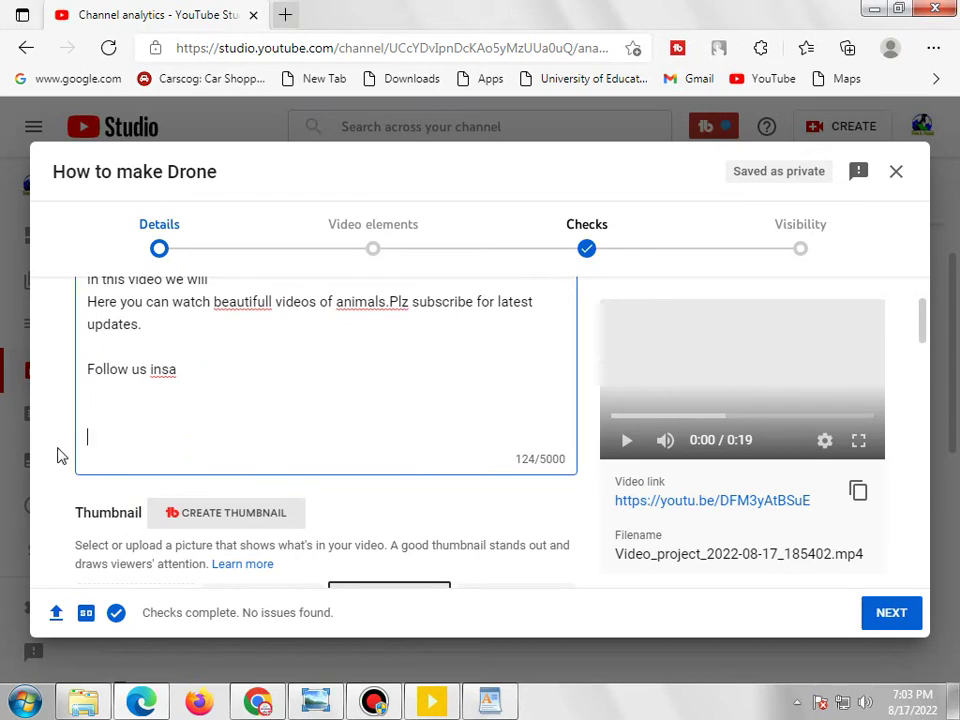
type("#")
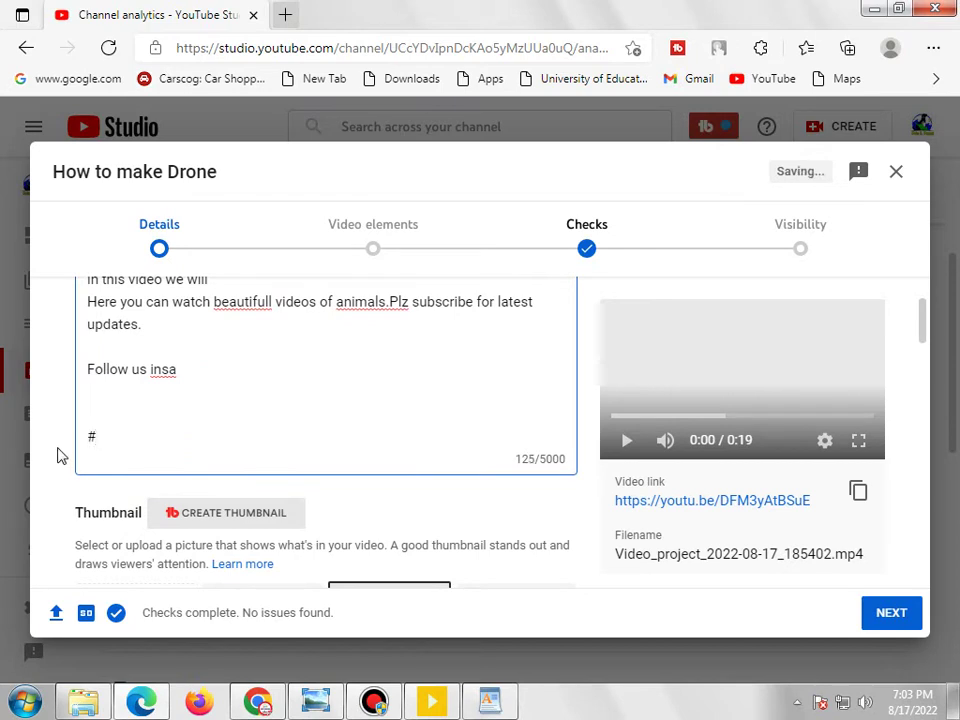
type("dro")
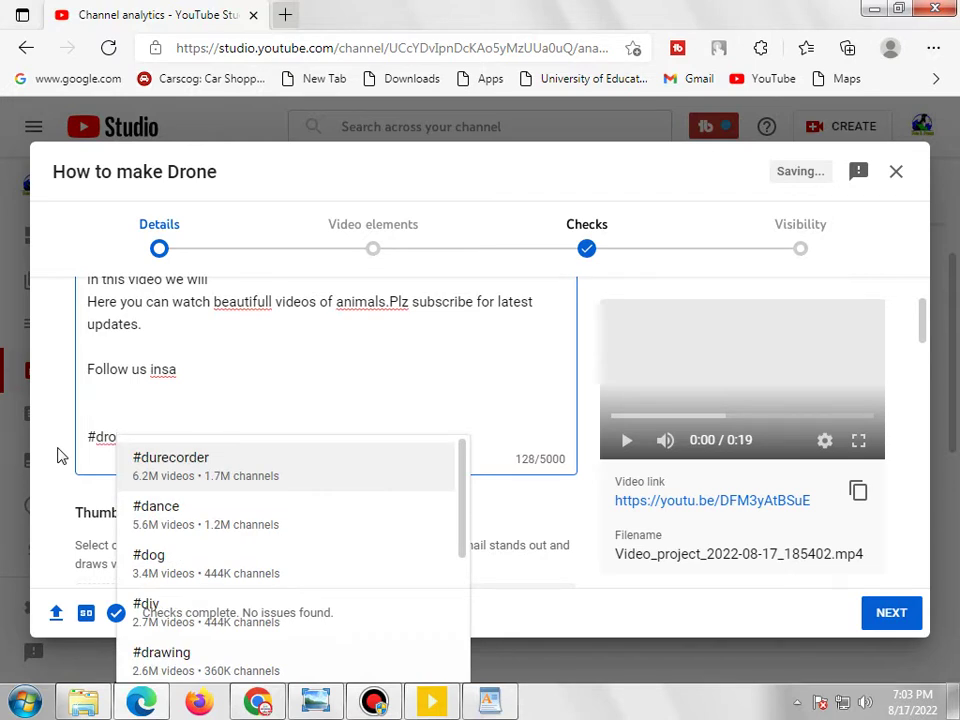
type("n")
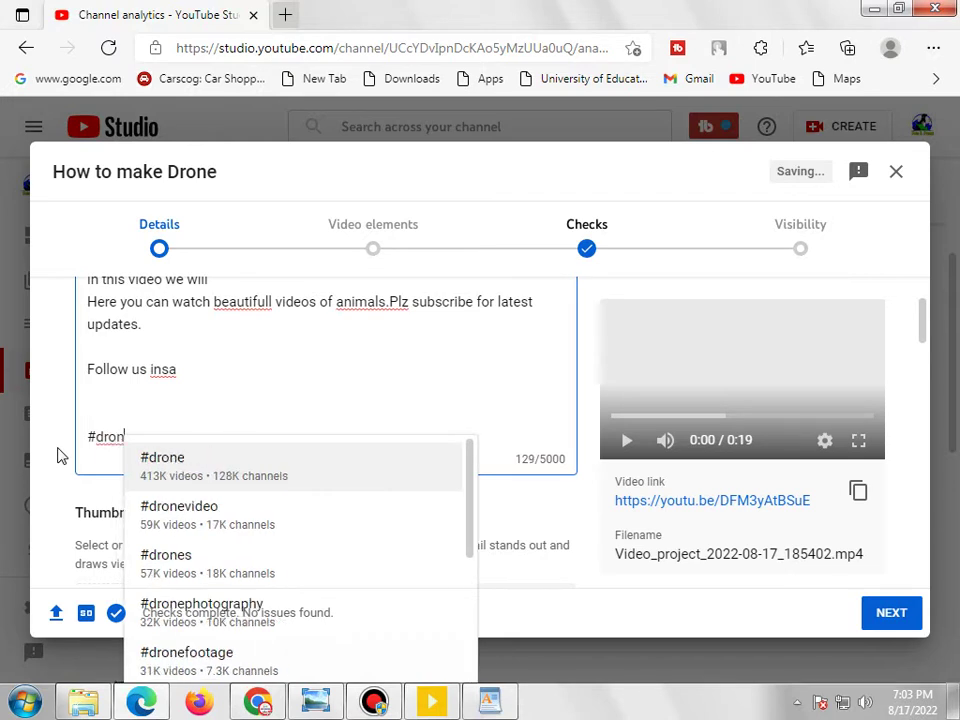
type("ev")
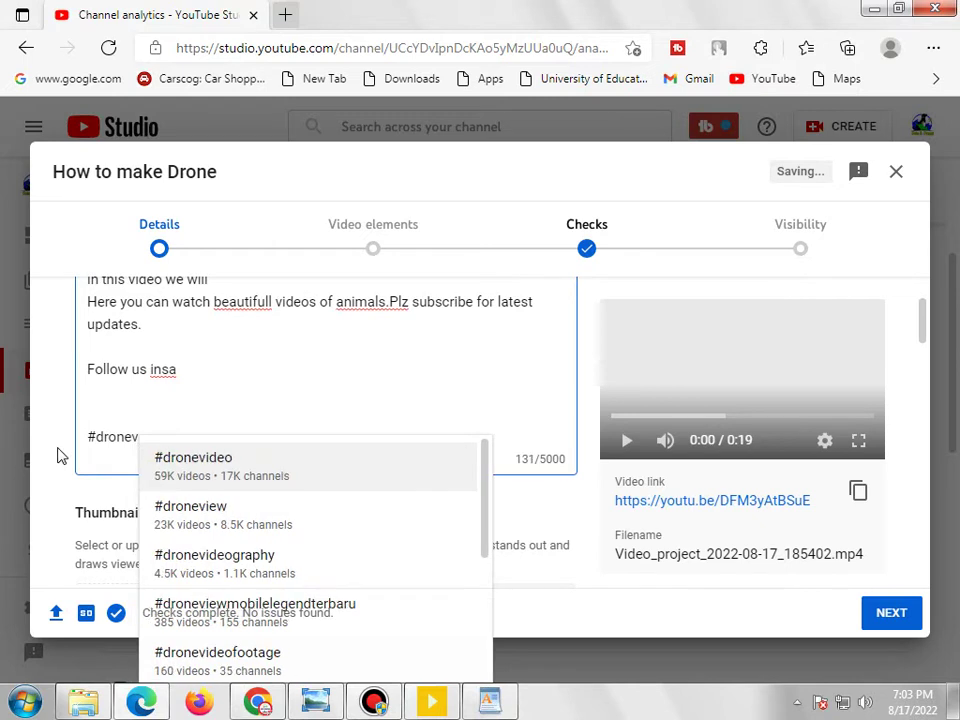
type("ideo")
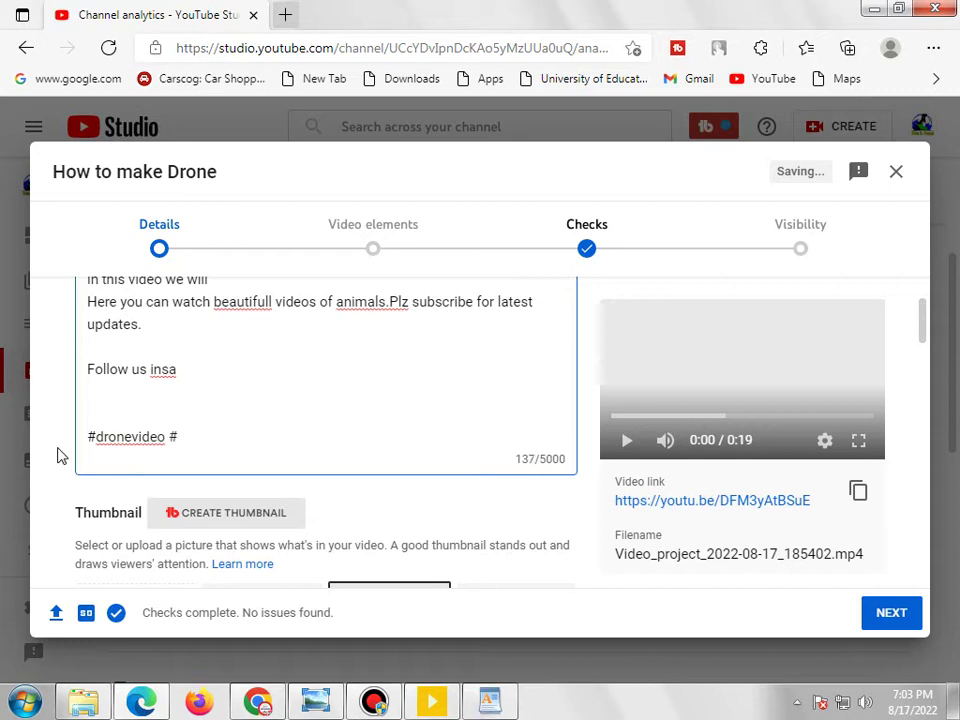
Add a second hashtag, #cemotharapy, after #dronevideo on the same description line
type(" #cemo")
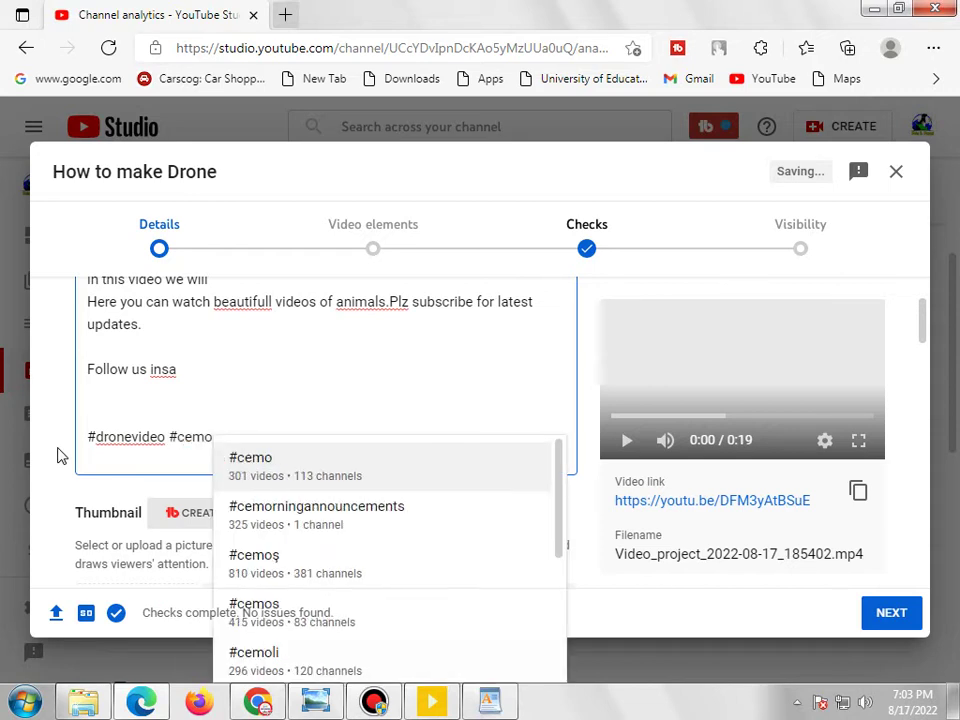
type("thara")
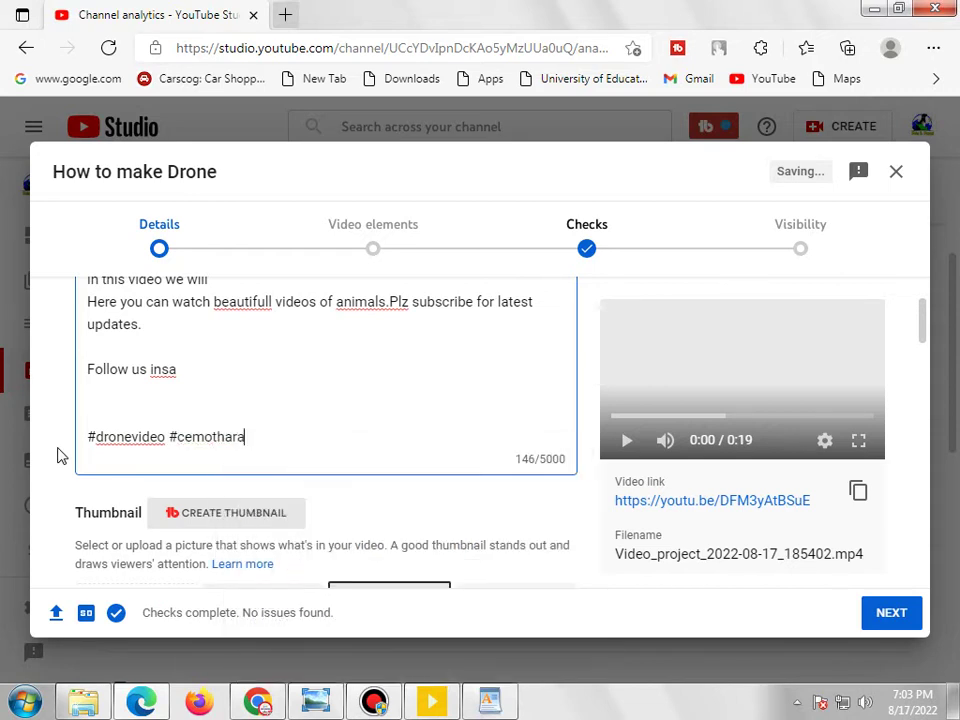
type("py")
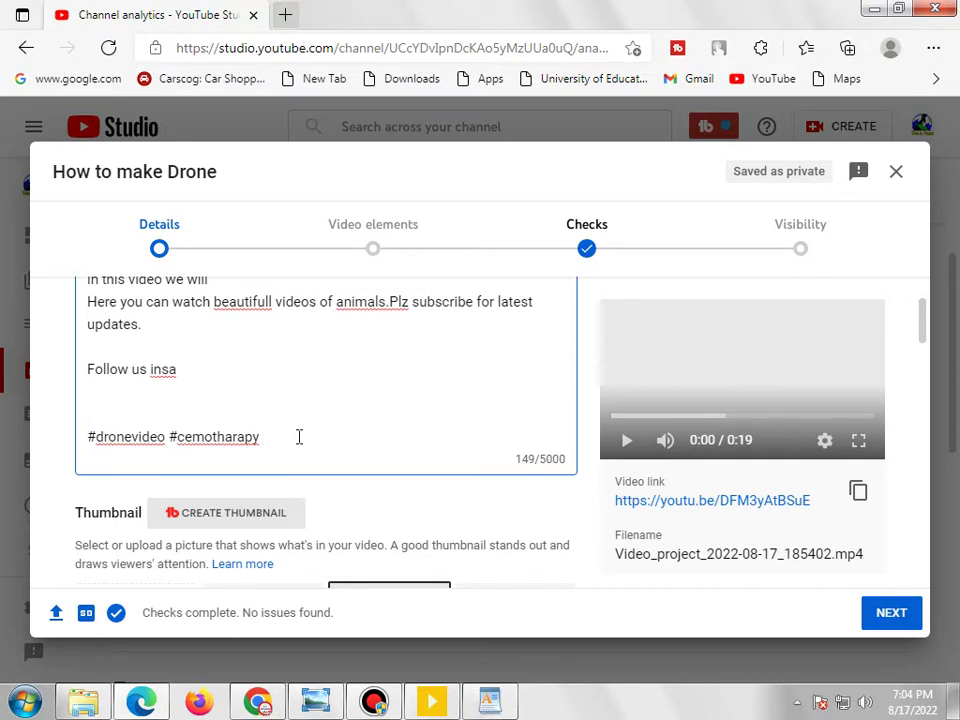
scroll(298, 437, "down", 1)
scroll(189, 475, "down", 1)
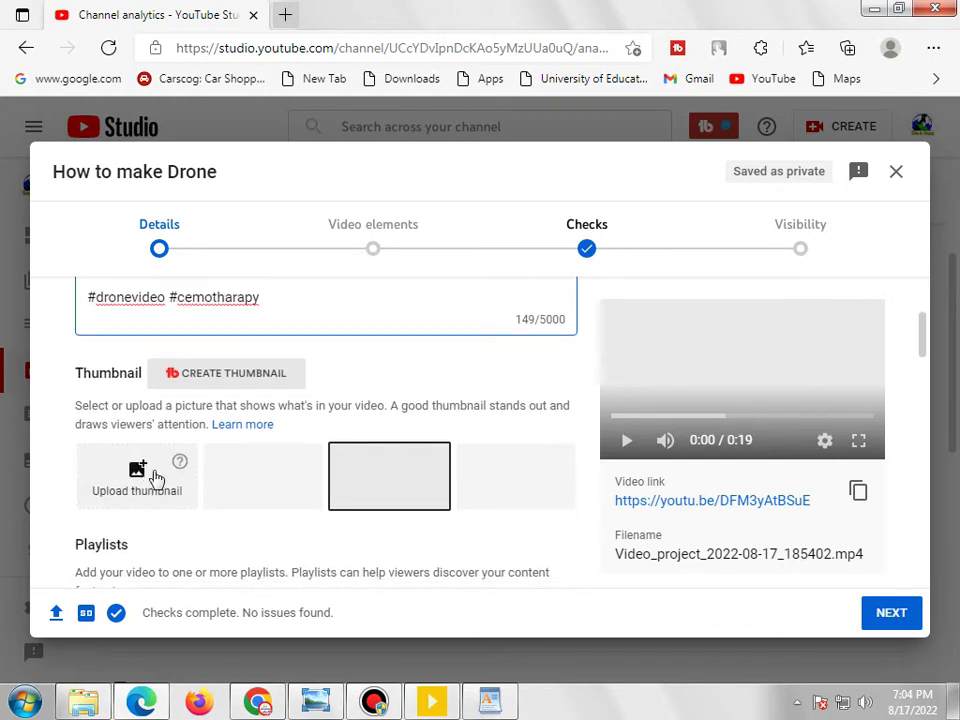
left_click(128, 468)
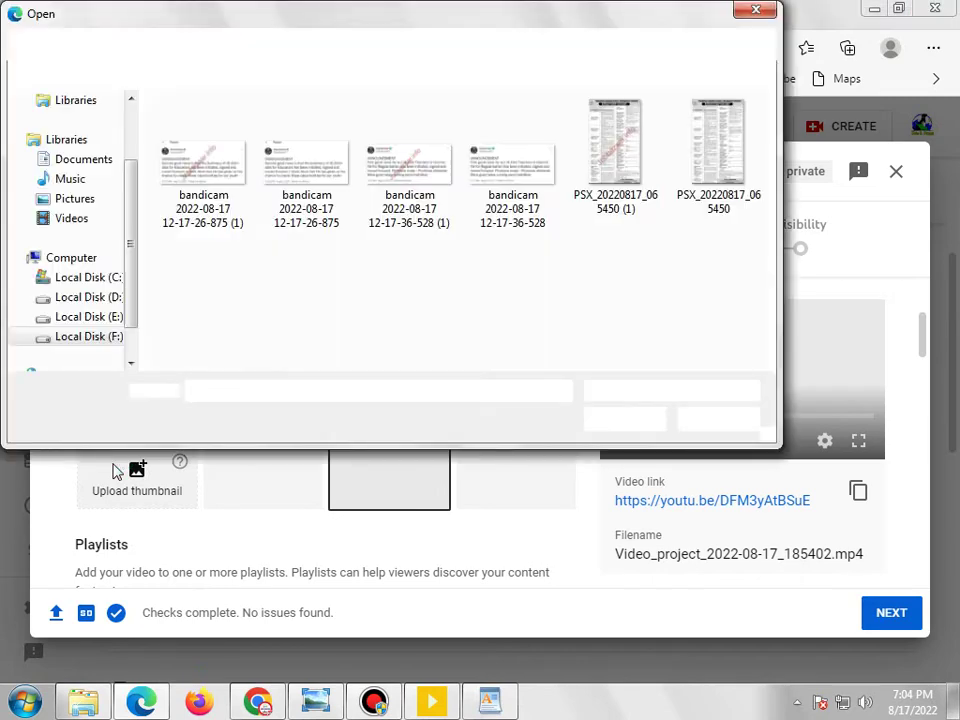
double_click(172, 180)
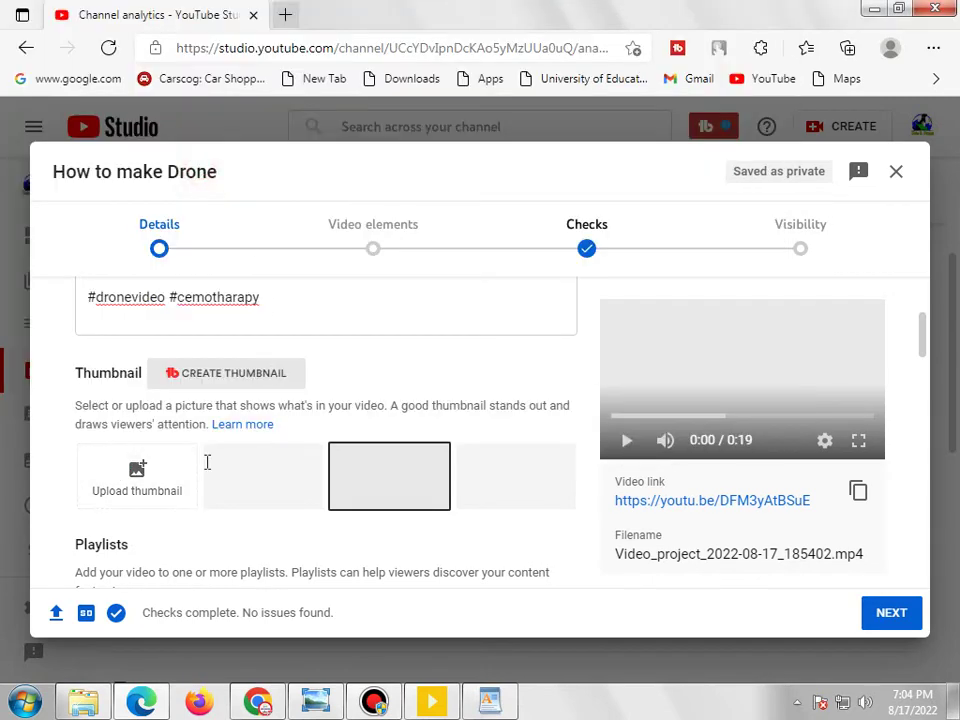
Expand the advanced age restriction options and set the audience to "No, it's not made for kids"
scroll(223, 489, "down", 3)
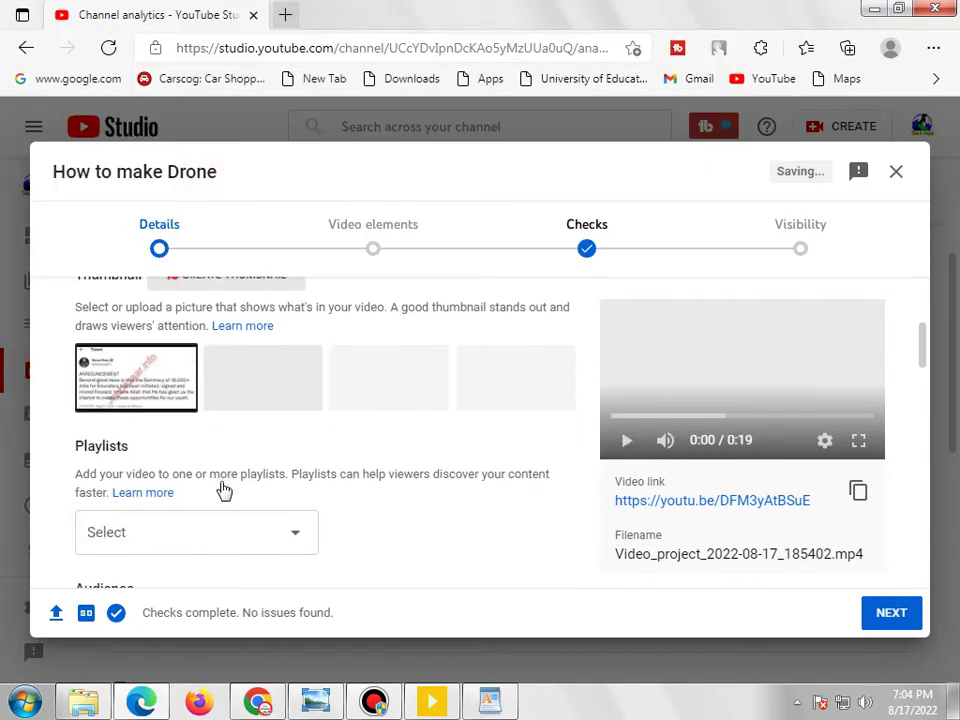
scroll(223, 485, "down", 2)
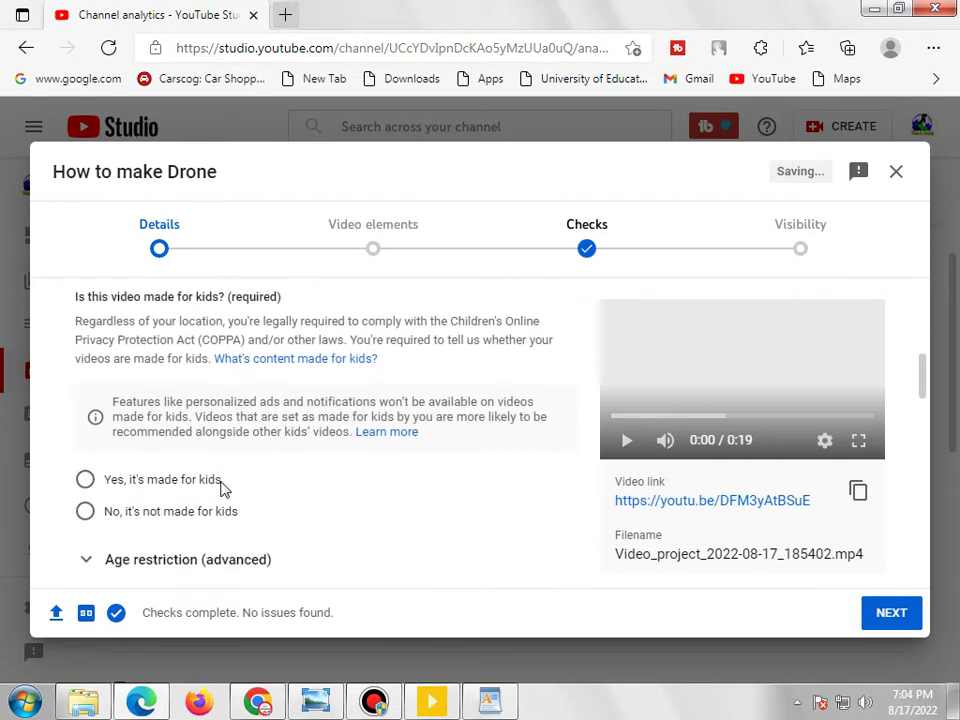
scroll(208, 458, "up", 1)
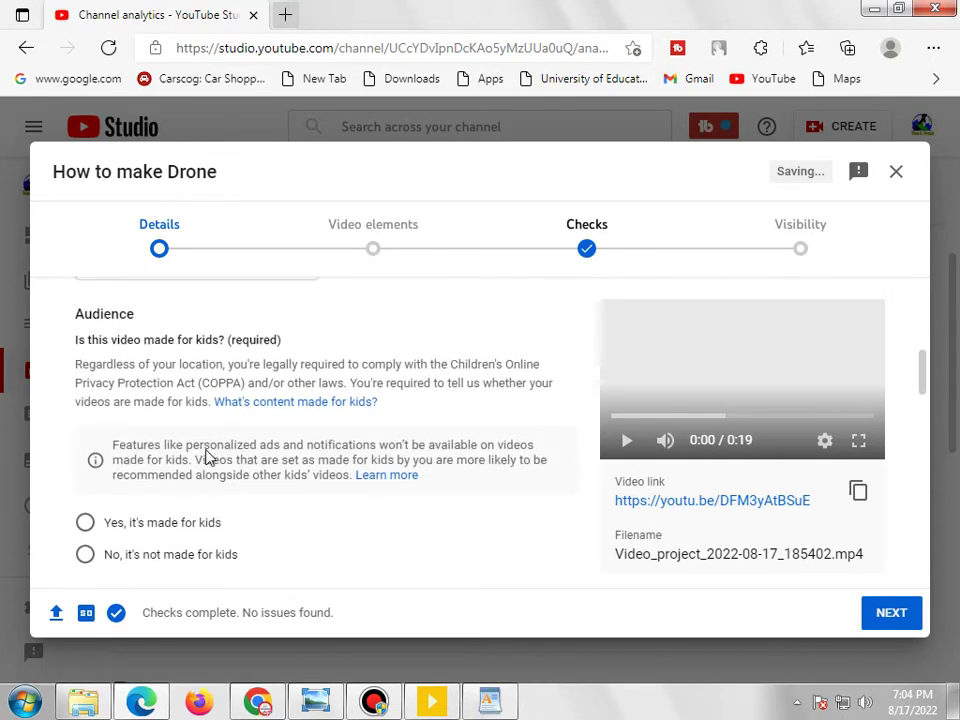
scroll(202, 556, "down", 2)
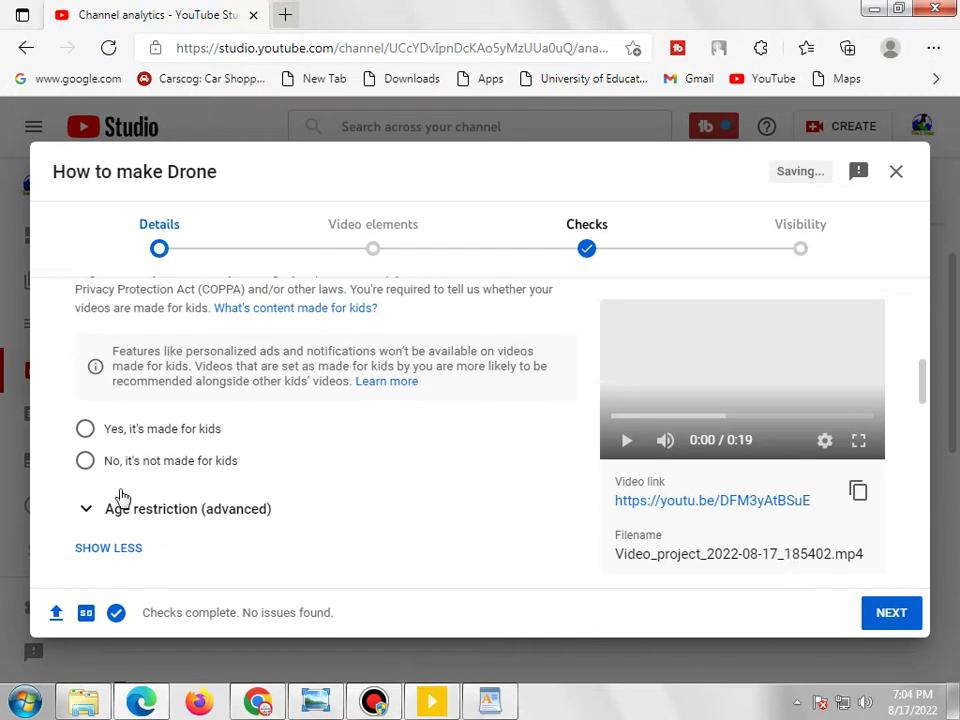
left_click(148, 514)
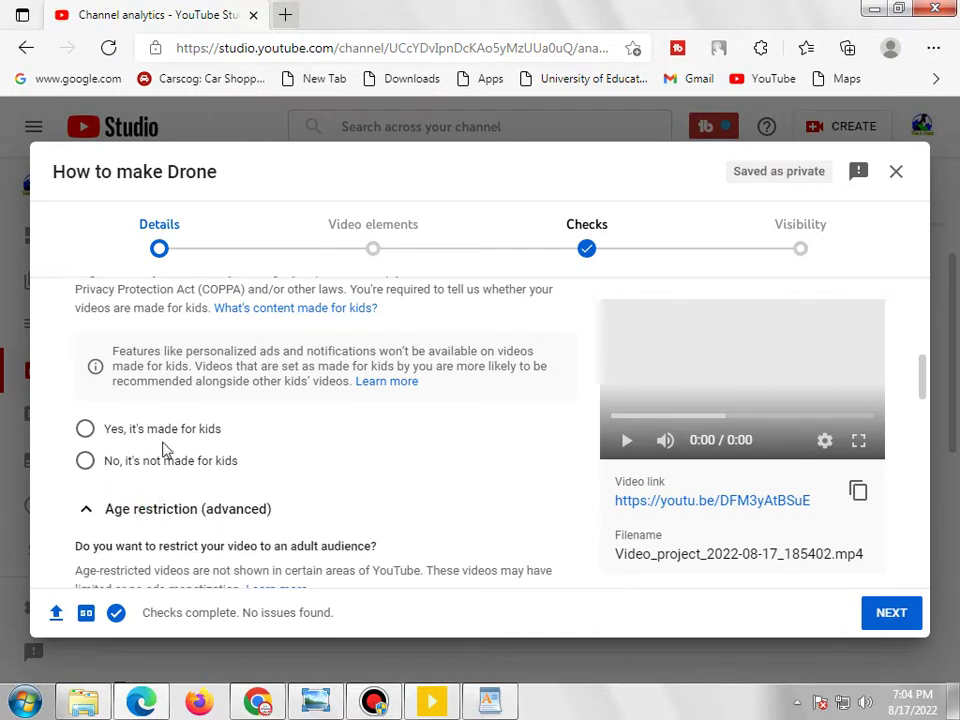
left_click(85, 428)
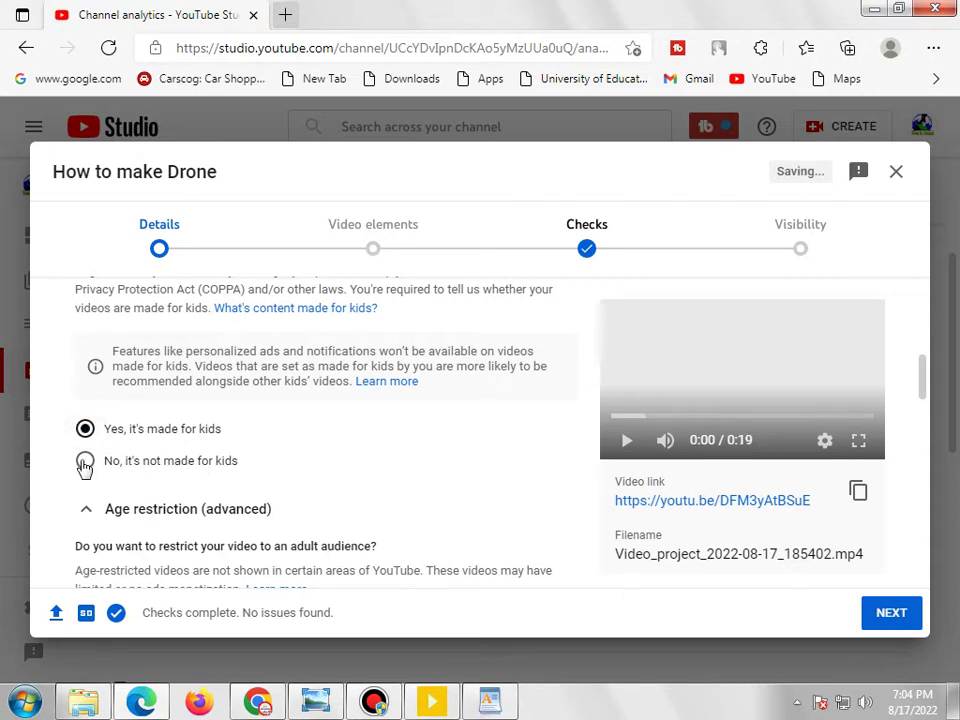
left_click(87, 463)
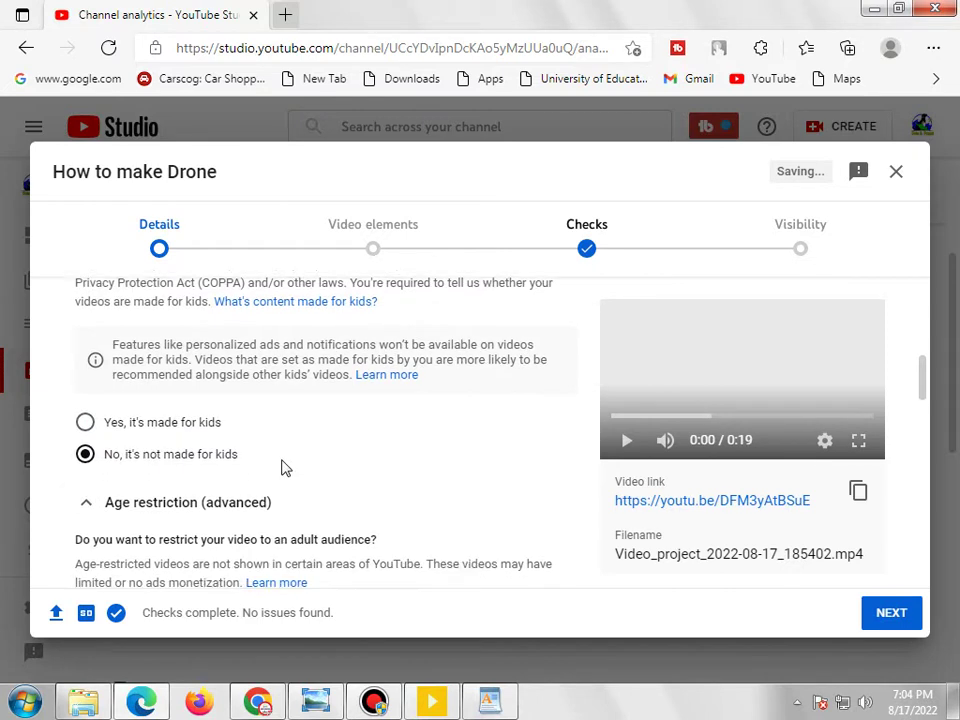
scroll(281, 463, "down", 1)
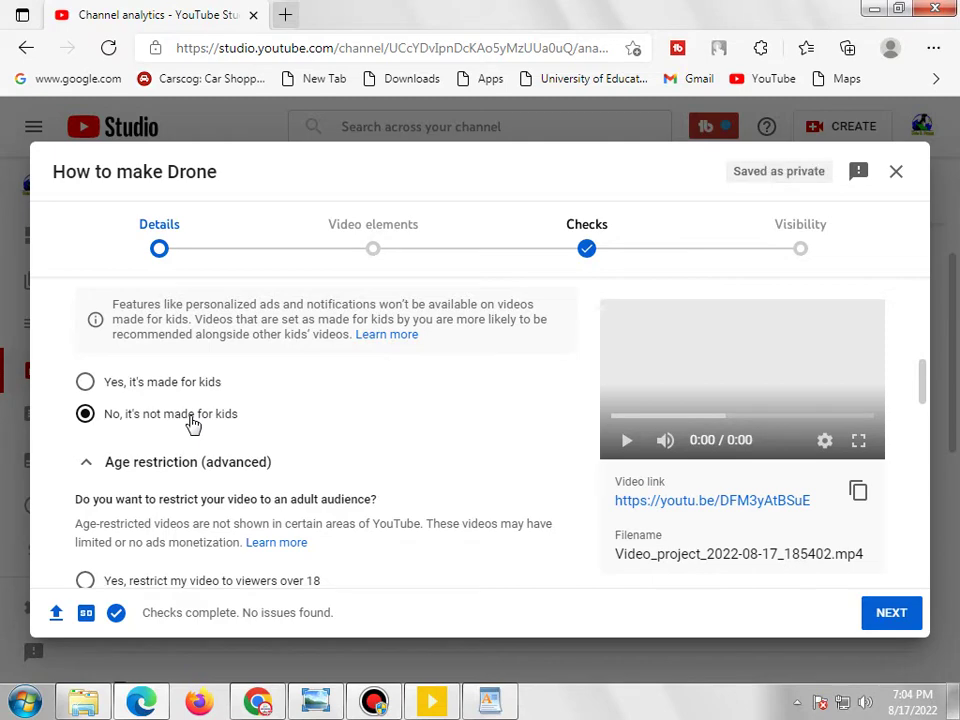
Make the video's Tags field ready for a new entry after the existing "animal channel" tag
scroll(200, 432, "down", 4)
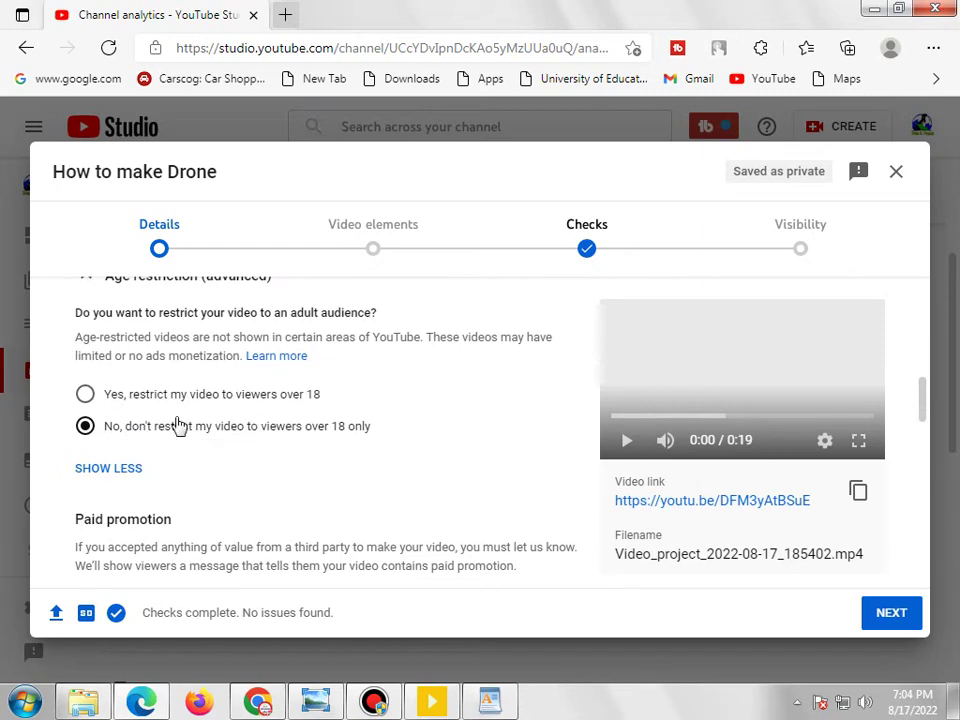
scroll(178, 425, "down", 5)
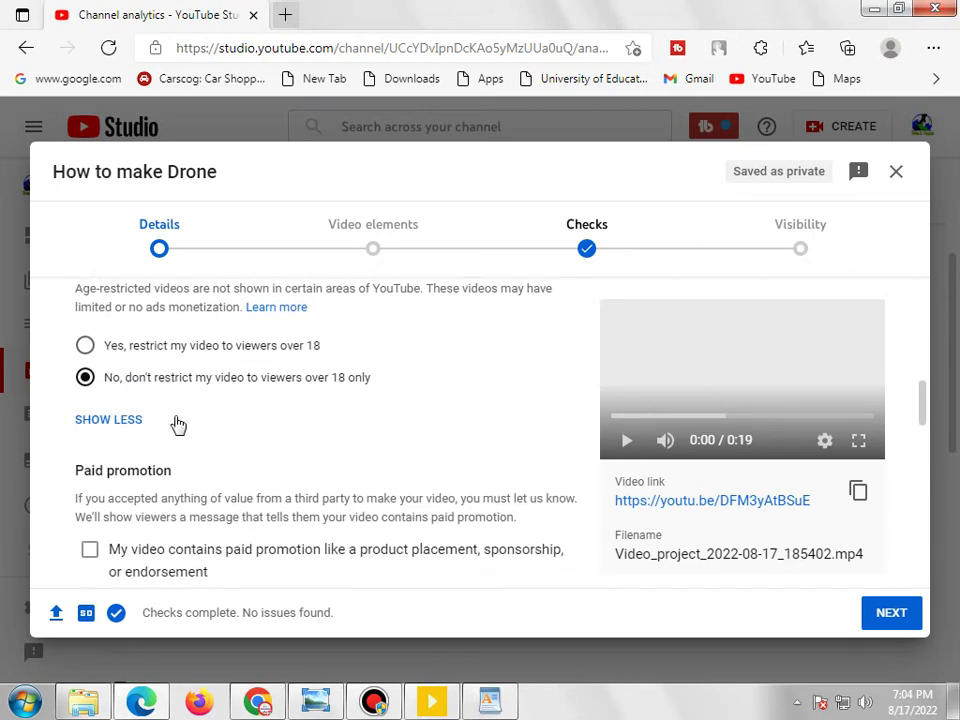
scroll(215, 410, "down", 8)
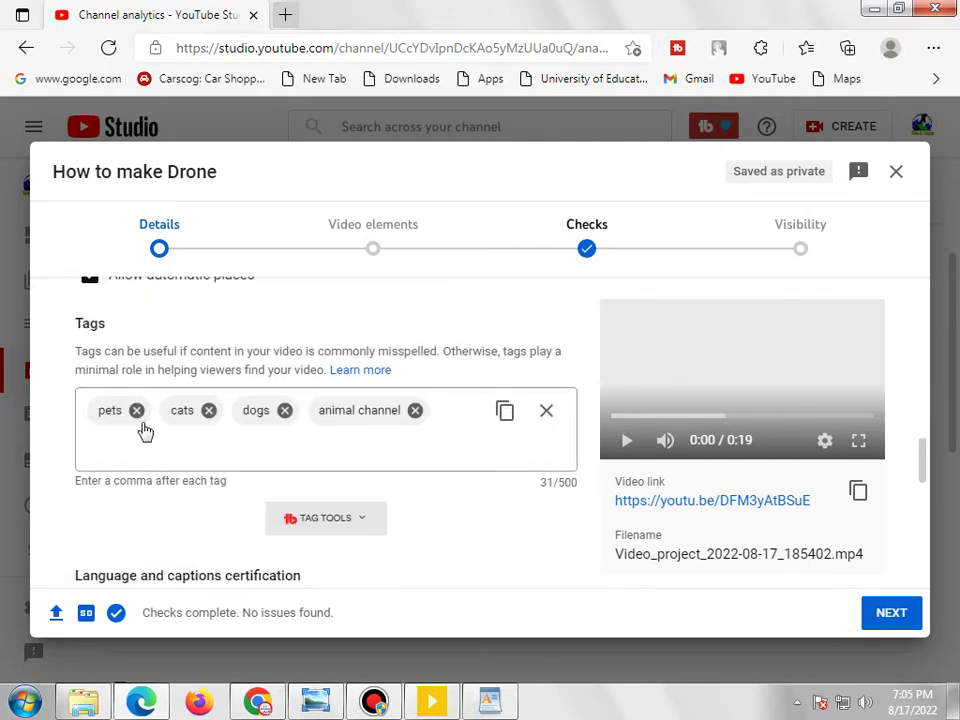
left_click(365, 457)
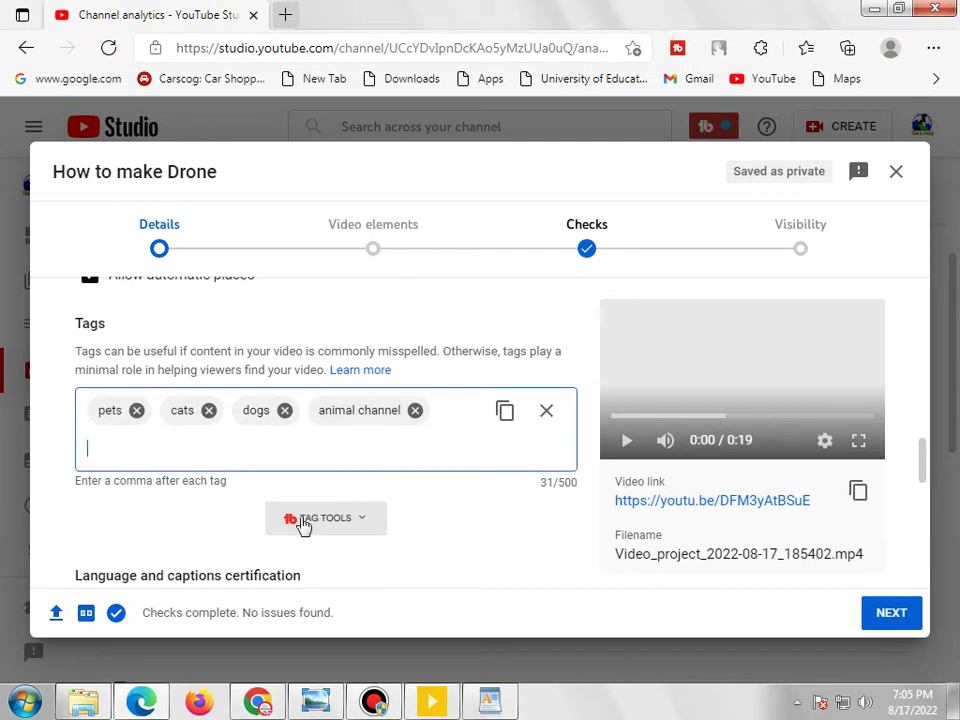
left_click(260, 703)
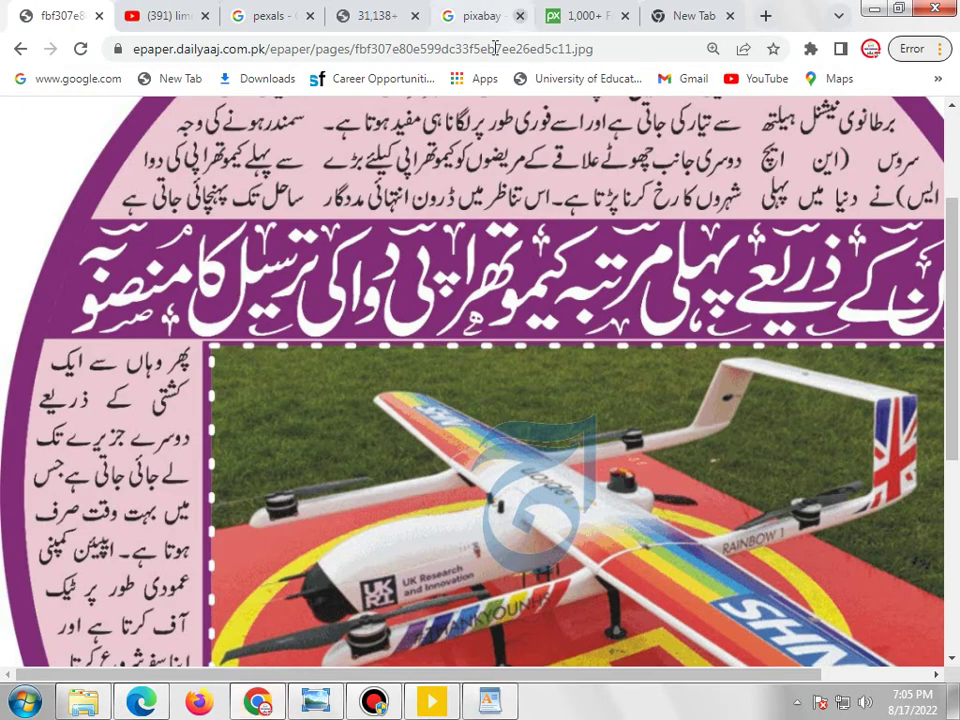
left_click(141, 703)
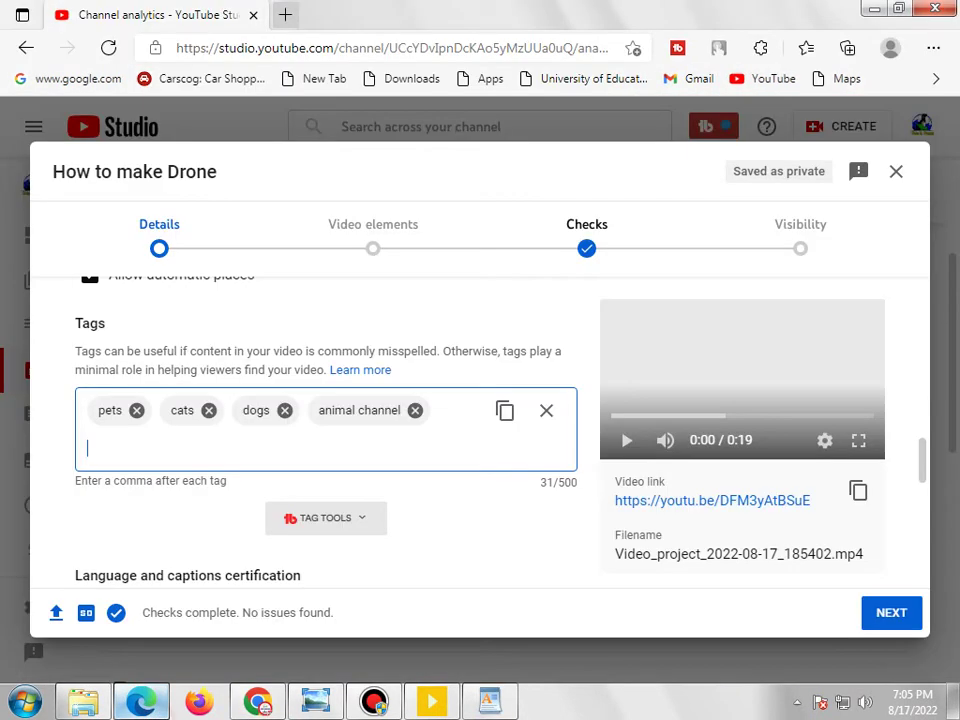
left_click(257, 703)
left_click(257, 703)
left_click(376, 700)
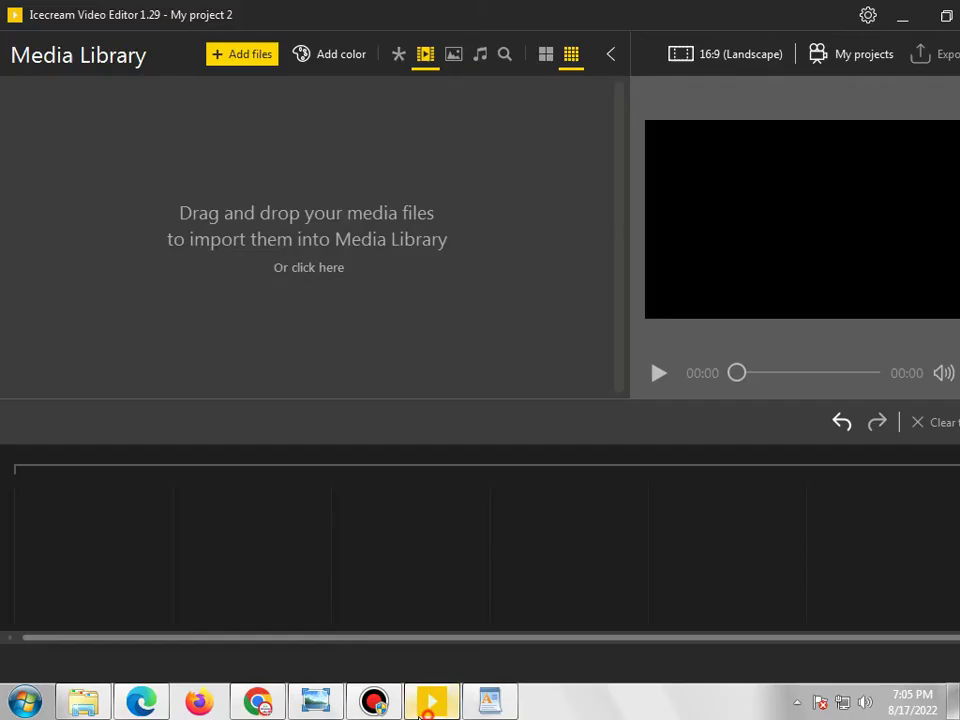
left_click(374, 702)
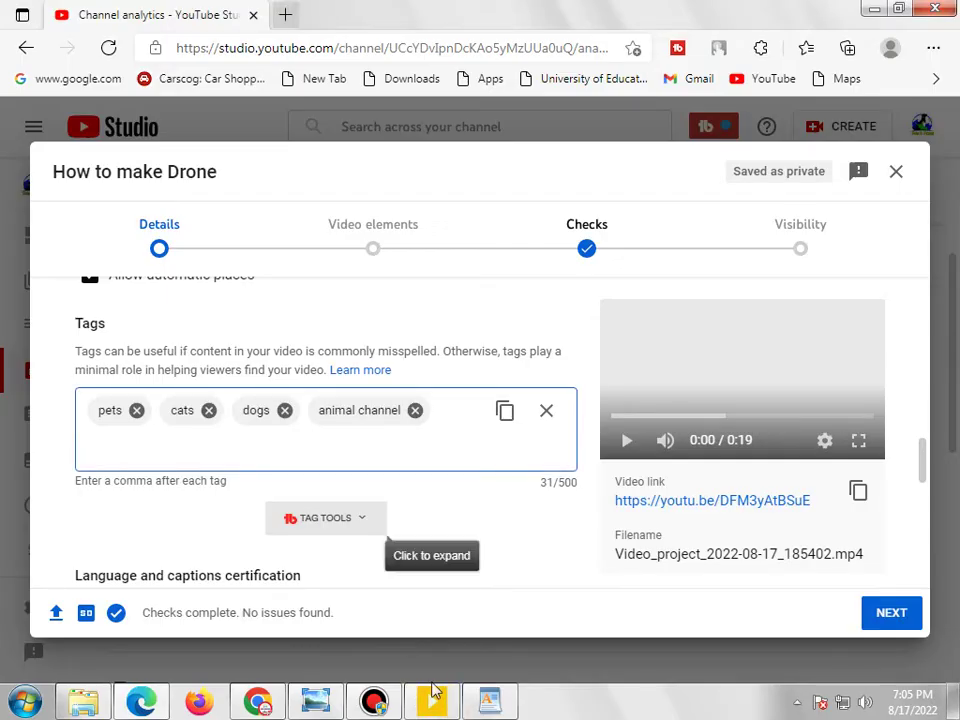
Switch to WordPad, take the word "fashion" from the document and add it as a tag of the video
left_click(499, 715)
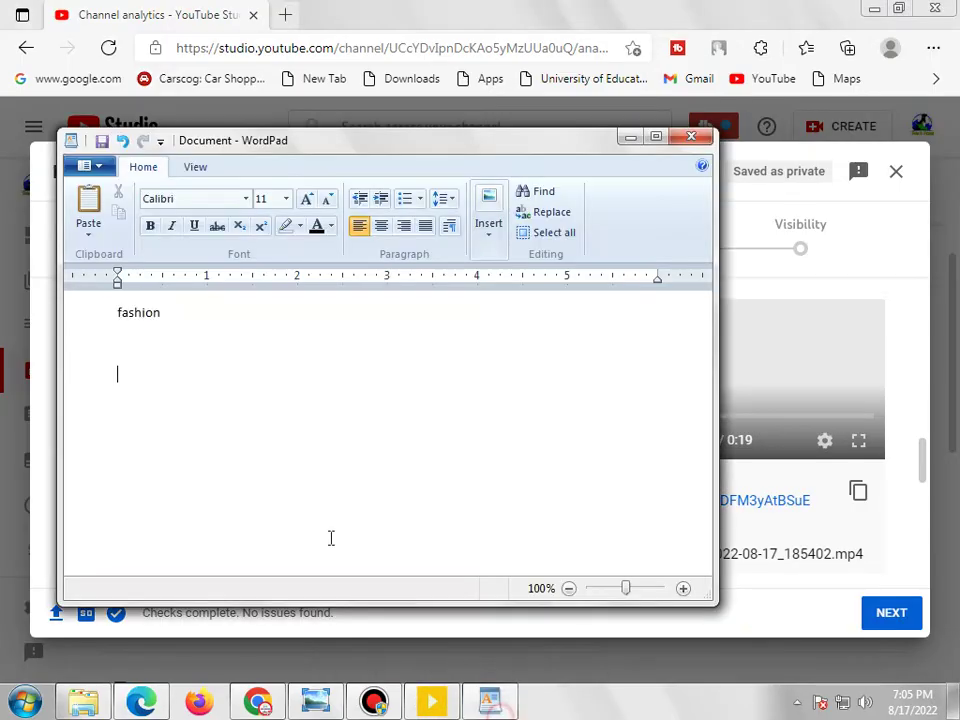
double_click(170, 325)
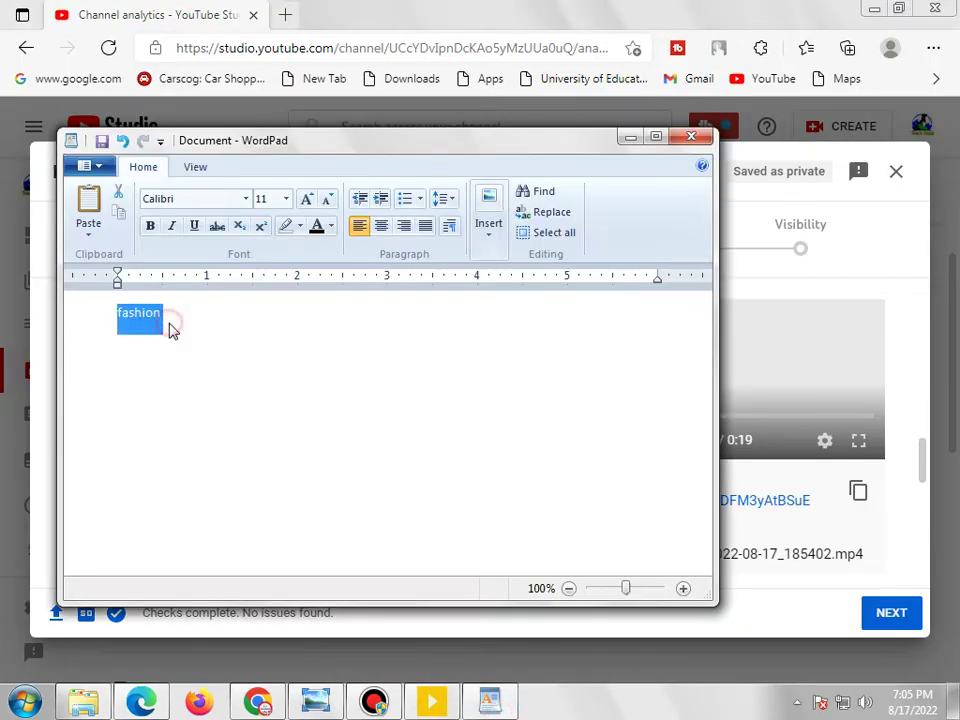
left_click(632, 136)
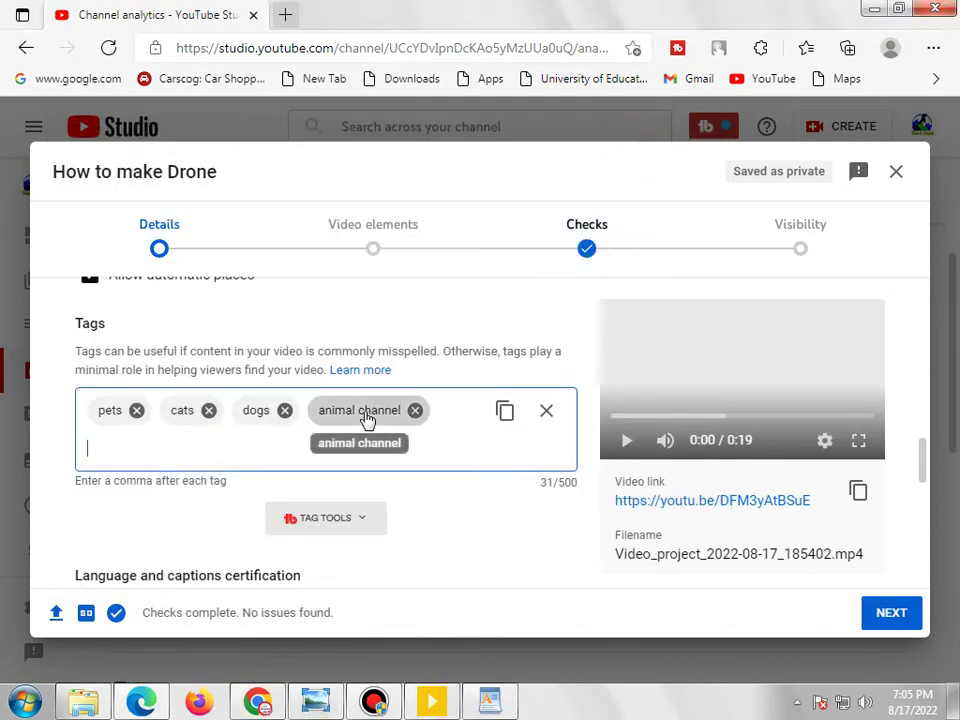
type("fashion,")
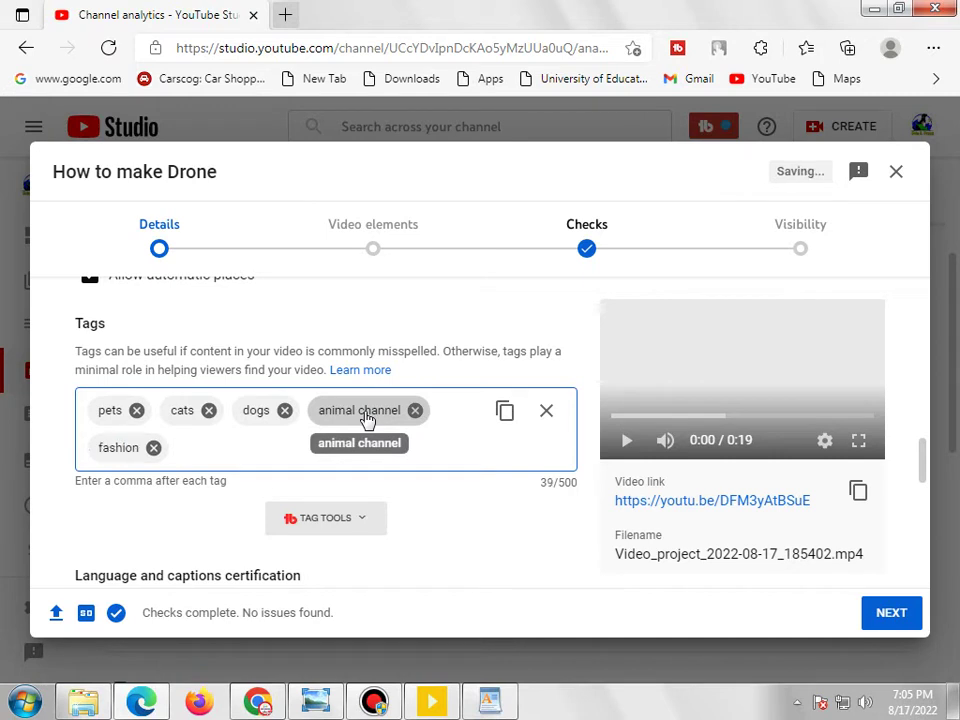
Add "drone" as another tag of the video after "fashion"
type("drone")
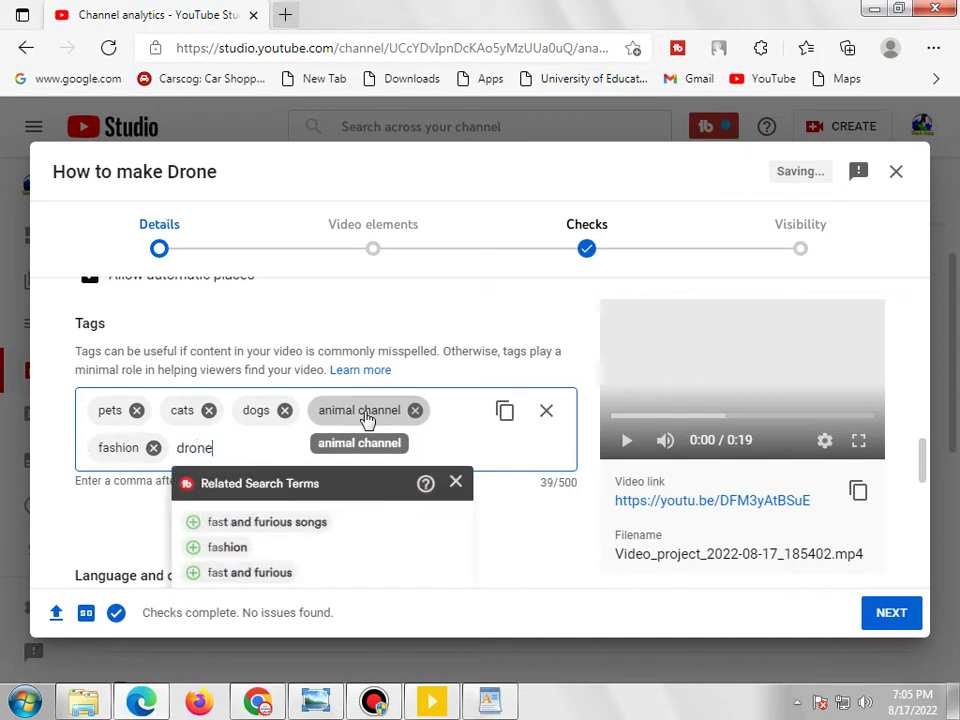
type(",")
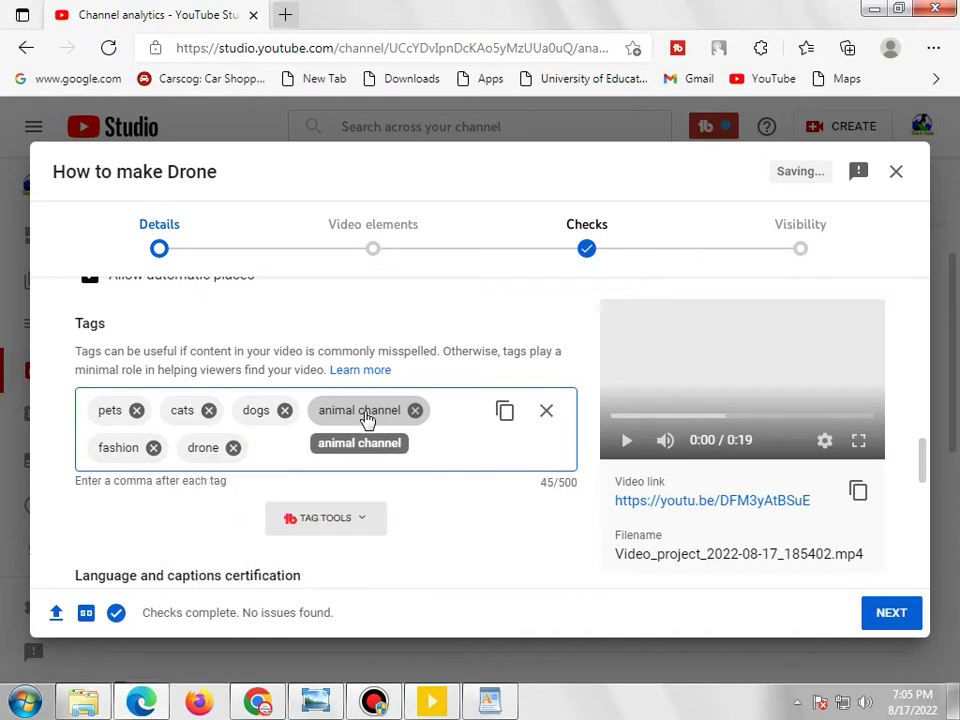
scroll(367, 418, "down", 1)
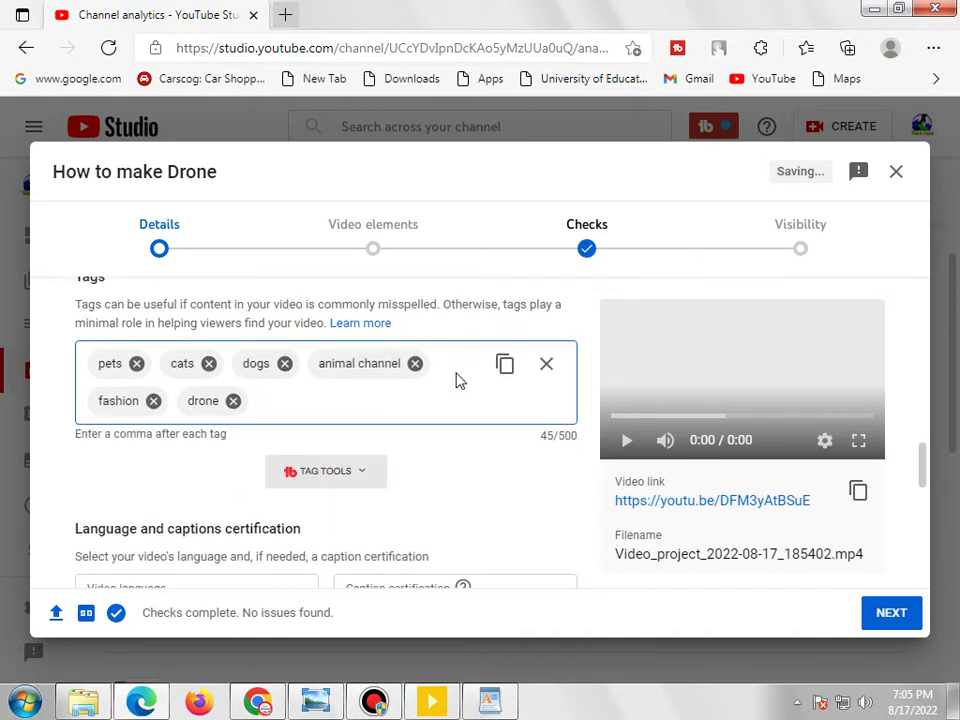
scroll(407, 430, "down", 2)
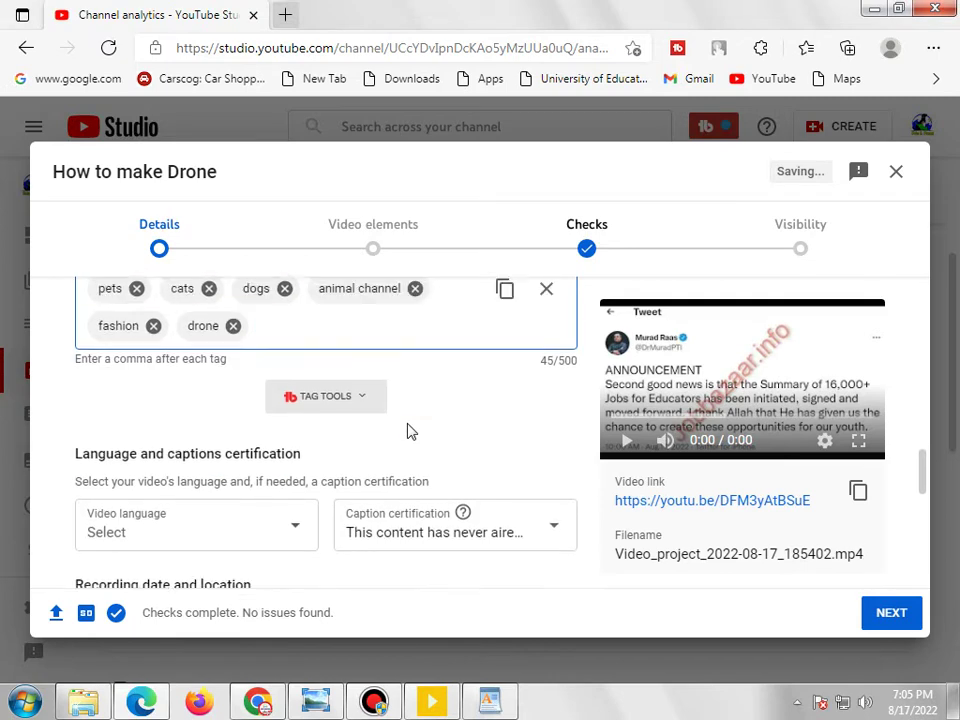
scroll(407, 431, "up", 1)
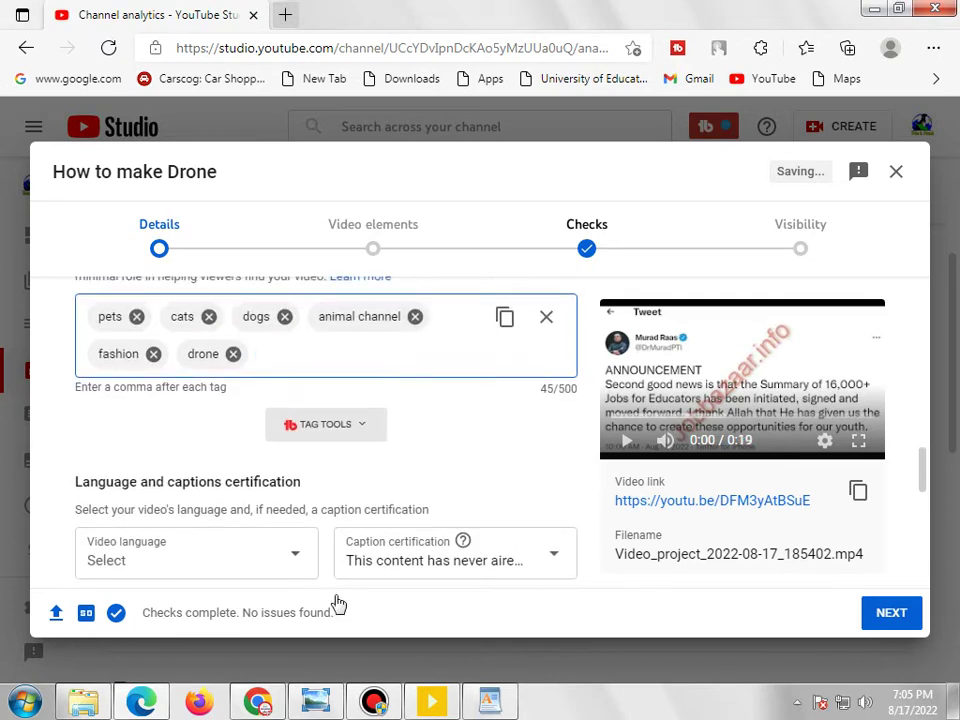
Examine the upload's check status line for any reported issues
left_click_drag(377, 615, 315, 615)
left_click(360, 626)
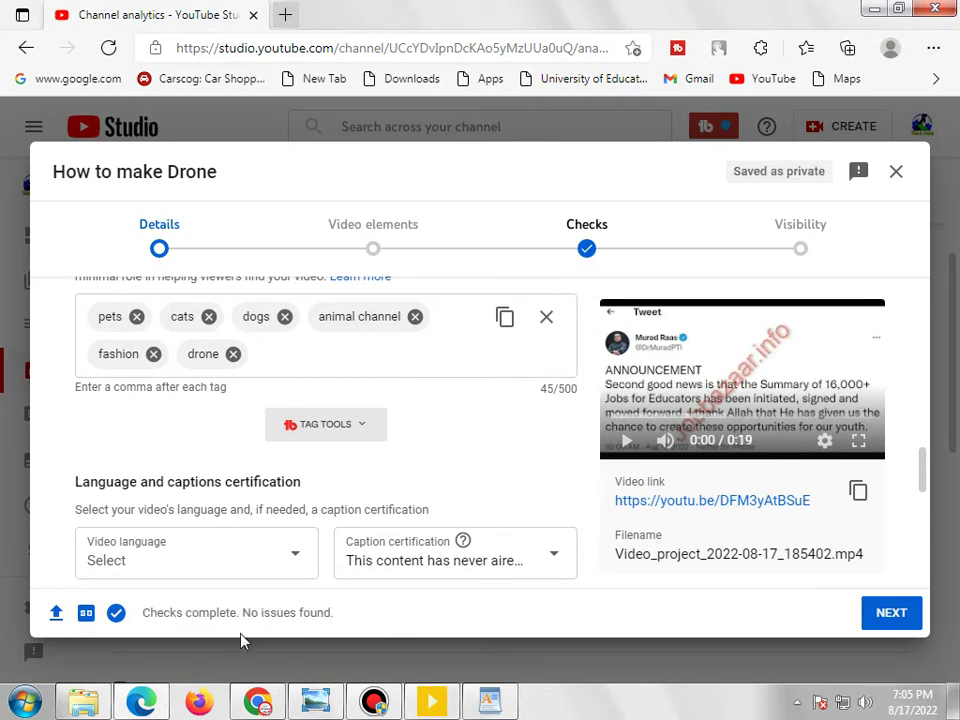
left_click_drag(242, 613, 335, 613)
key("shift+Home")
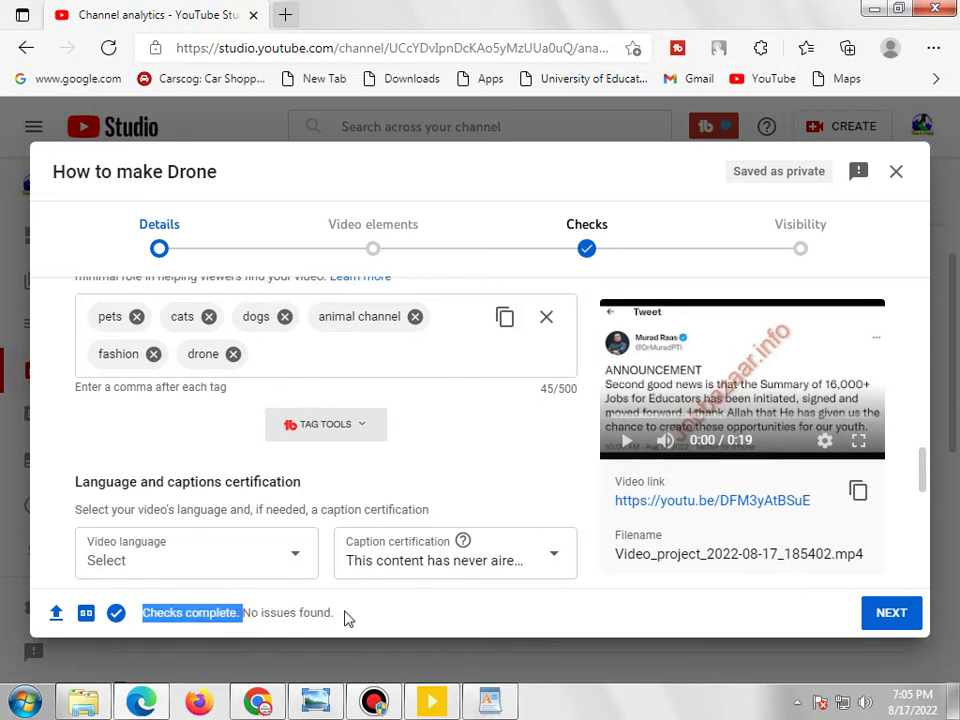
key("shift+ctrl+Right")
key("shift+ctrl+Right")
key("shift+ctrl+Right")
key("shift+ctrl+Right")
key("shift+Home")
Go to the Video elements stage and review the options for subtitles, end screen and cards
scroll(354, 456, "up", 10)
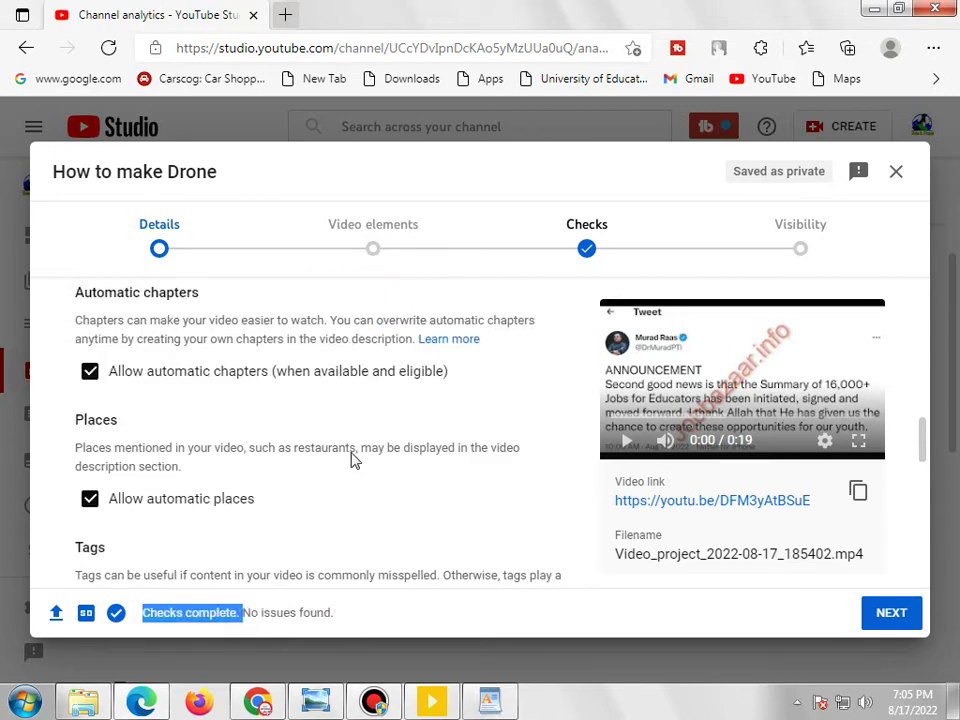
left_click(367, 250)
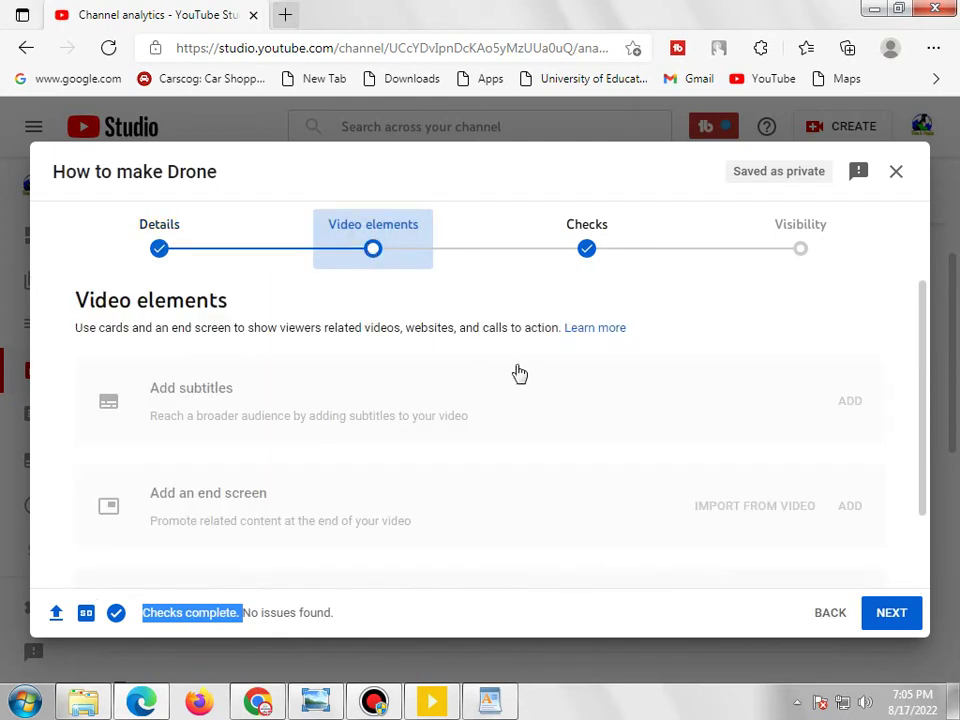
scroll(522, 380, "down", 2)
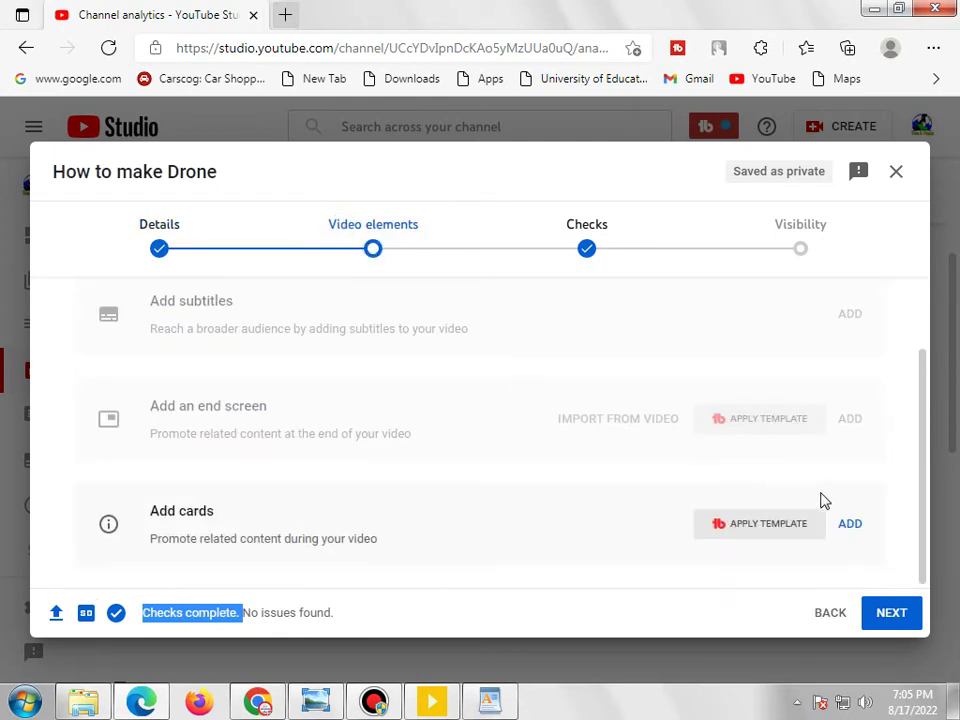
scroll(260, 400, "up", 1)
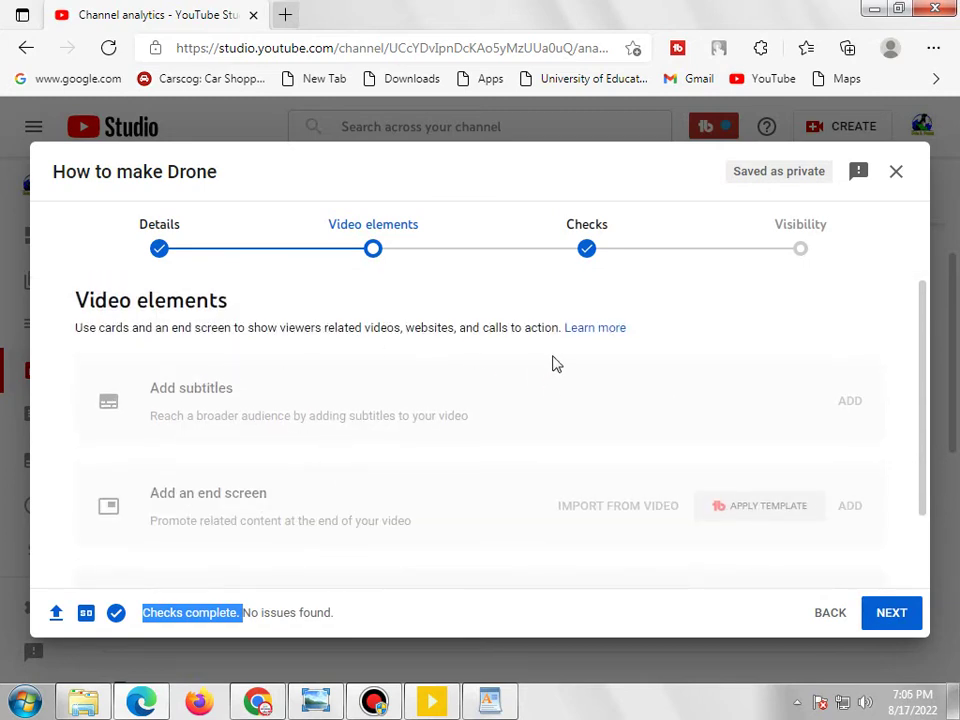
scroll(560, 365, "down", 2)
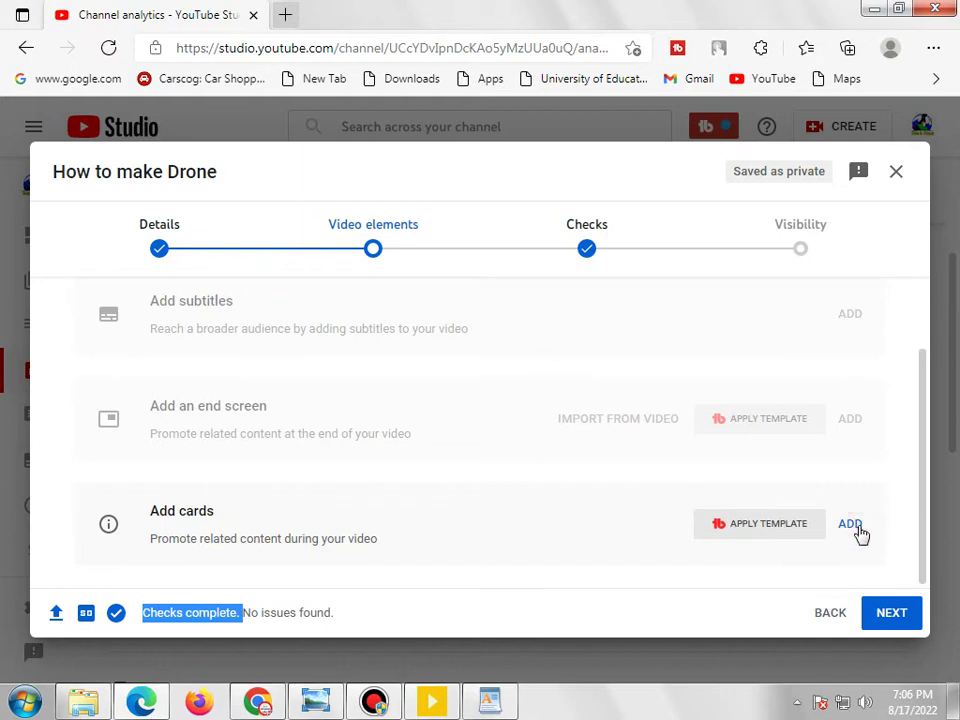
Add a video card linking to "Animal New Funny Video 2022", place it at 01:15 and save the cards
left_click(180, 518)
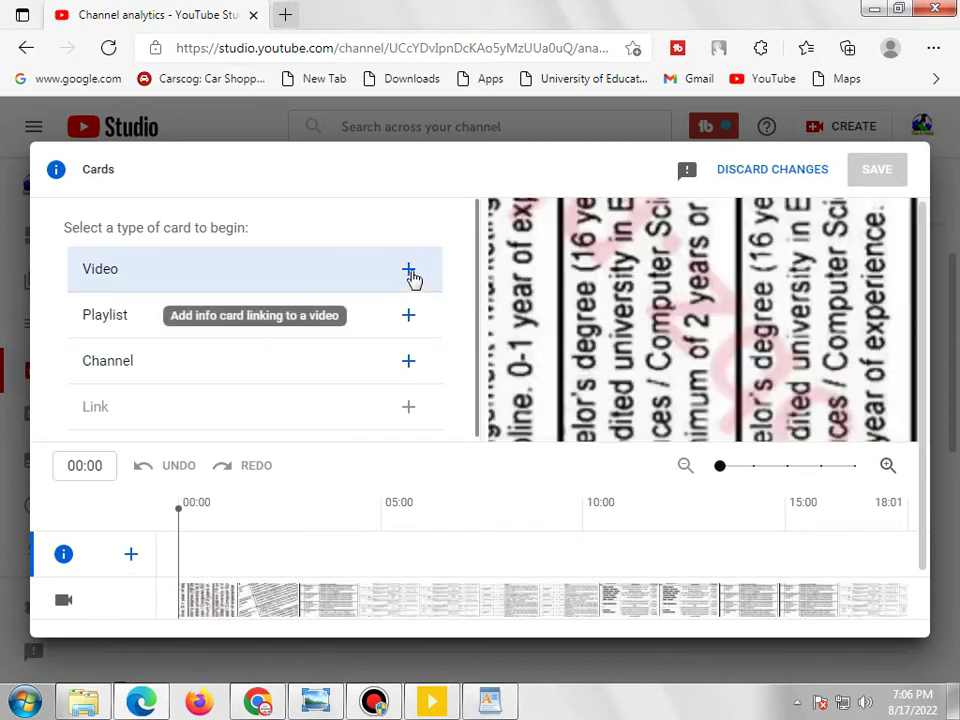
left_click(409, 272)
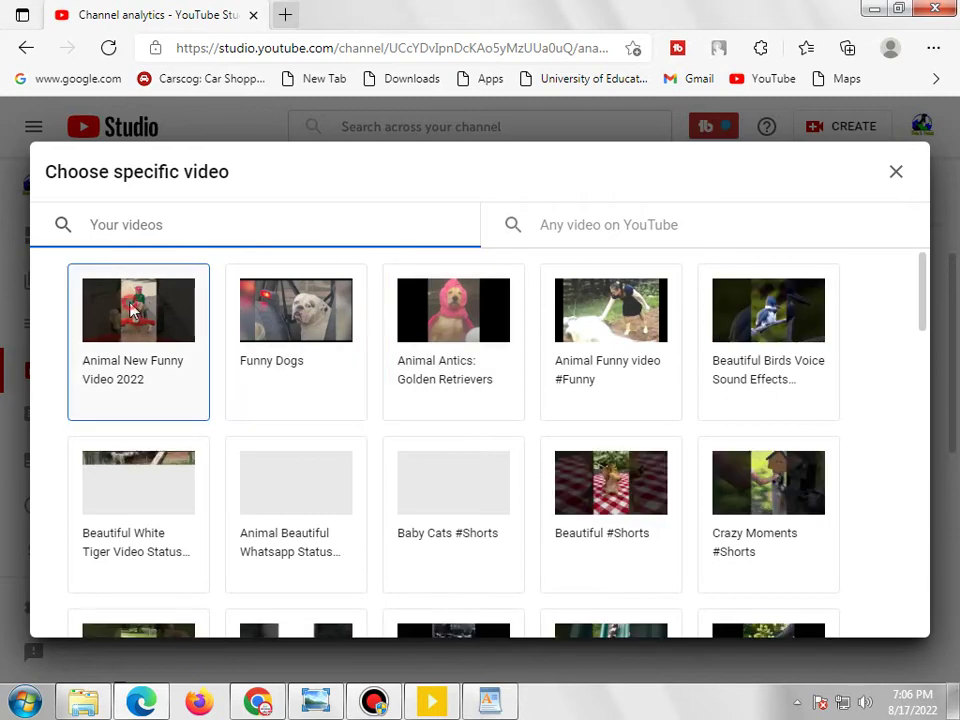
key("Return")
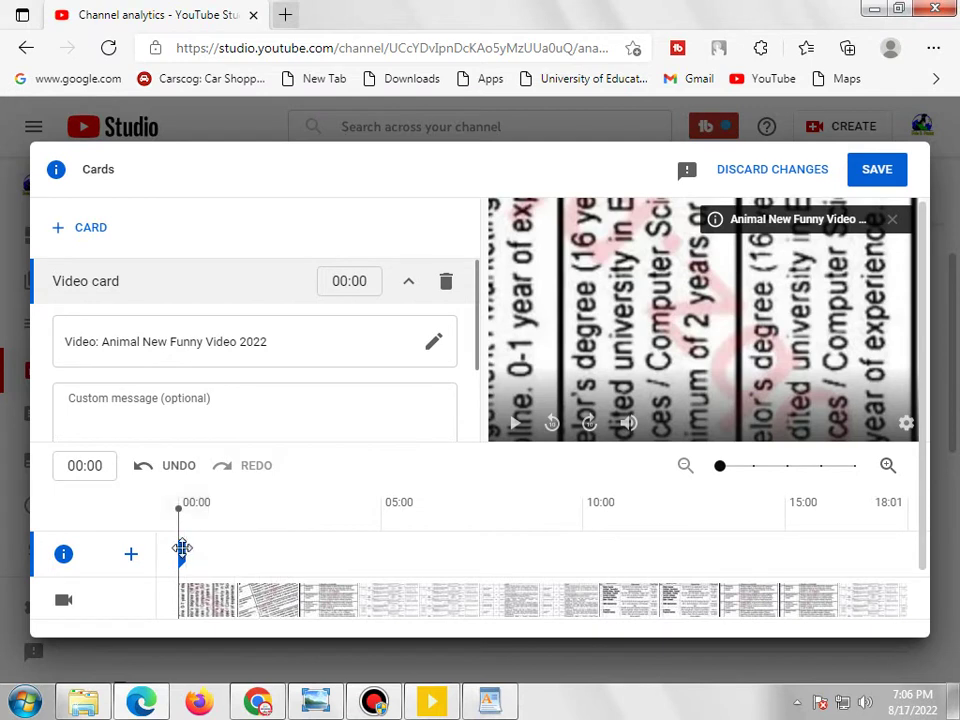
left_click_drag(182, 547, 247, 547)
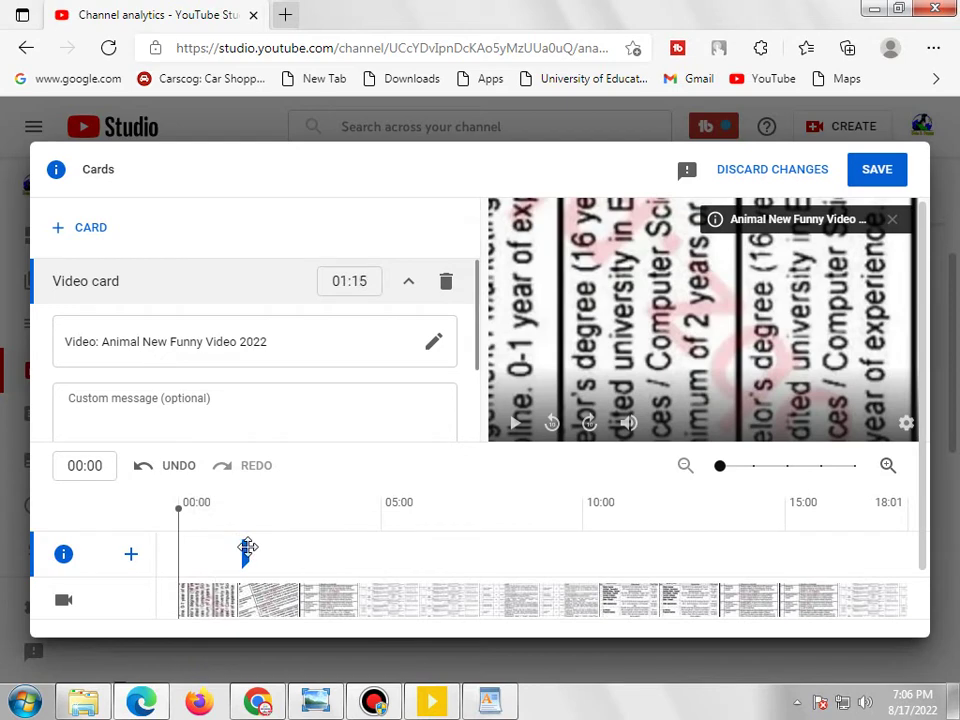
left_click(857, 184)
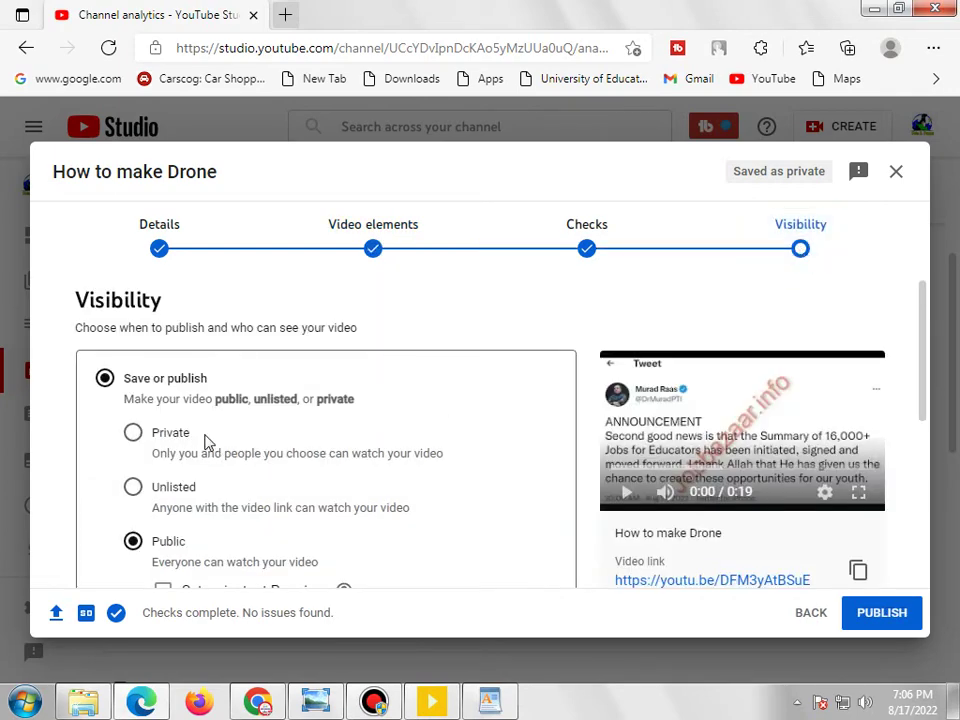
Set the video's visibility to Private and save the upload
scroll(200, 450, "down", 1)
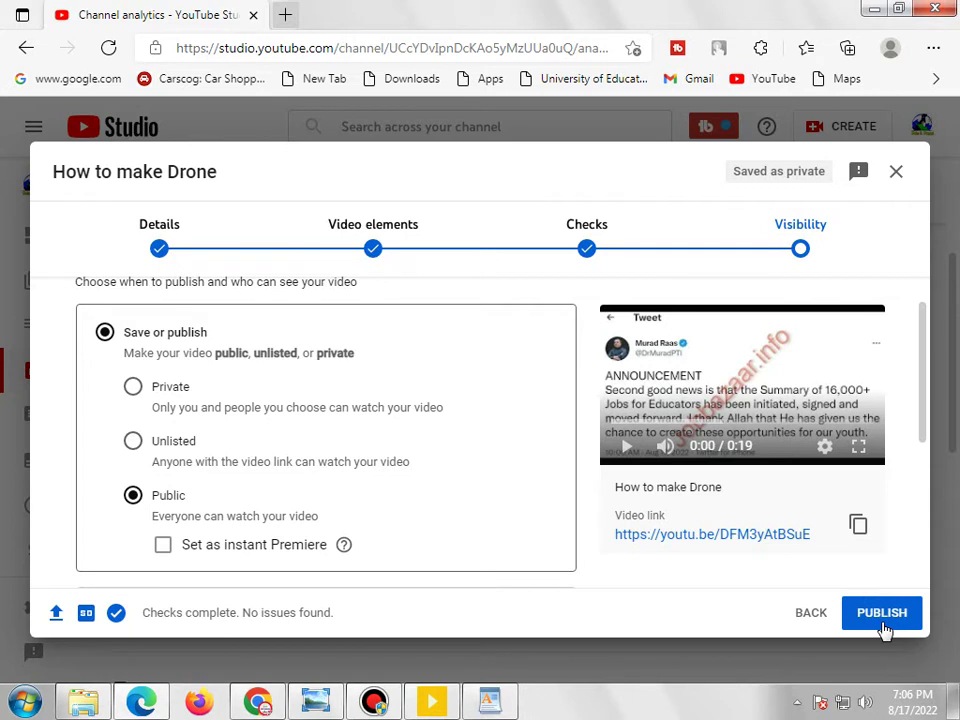
left_click(135, 388)
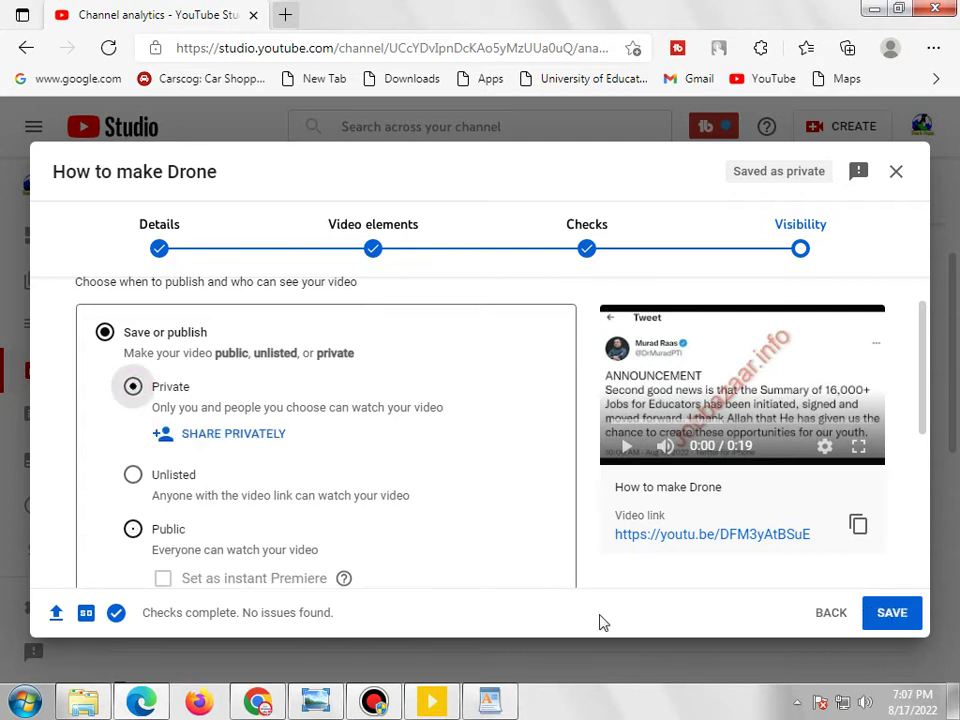
left_click(890, 613)
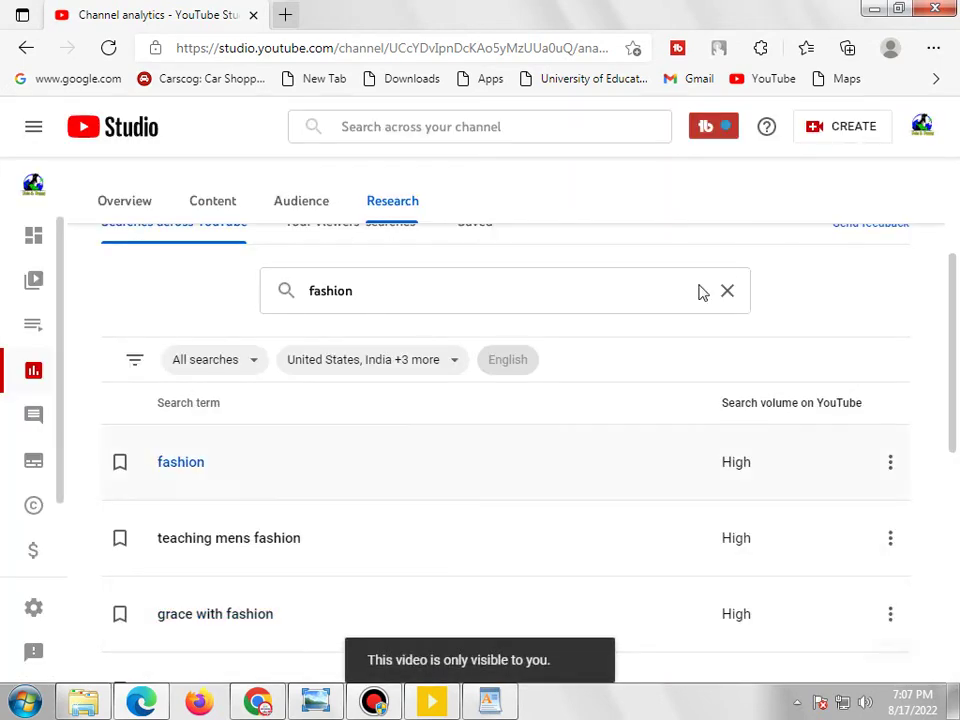
Open the channel's content list and view the visibility options of the "How to make Drone" video
left_click(38, 290)
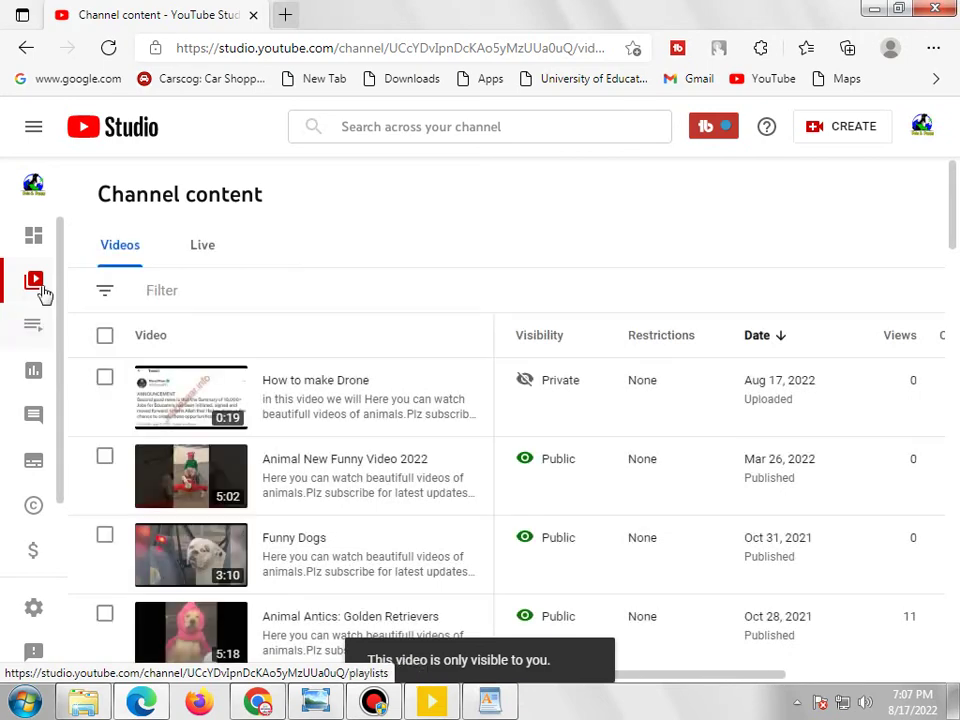
left_click(572, 386)
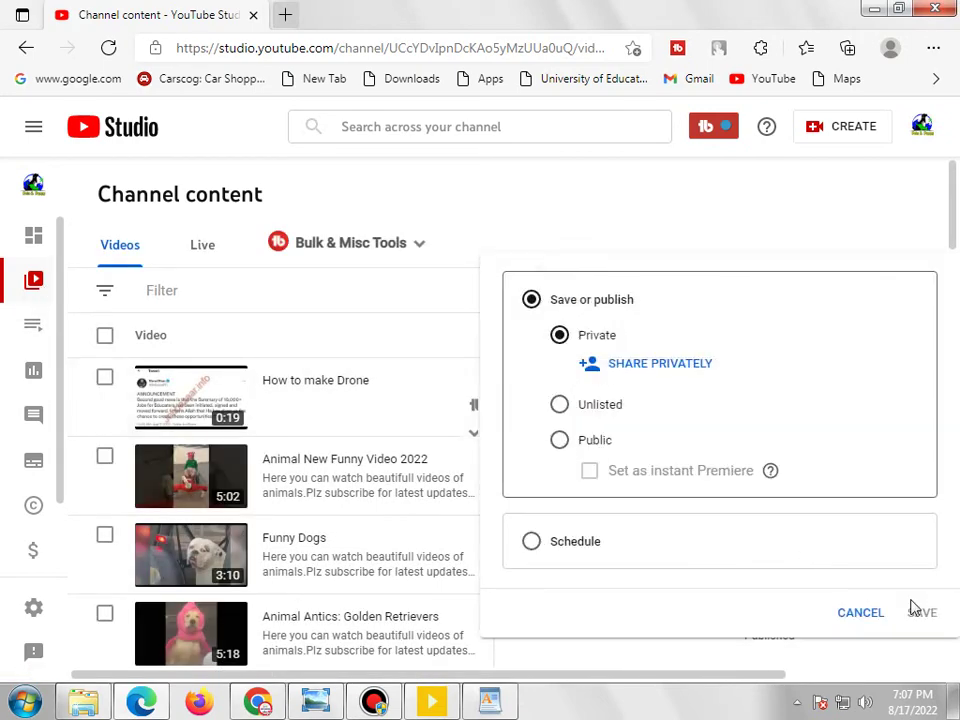
left_click(534, 208)
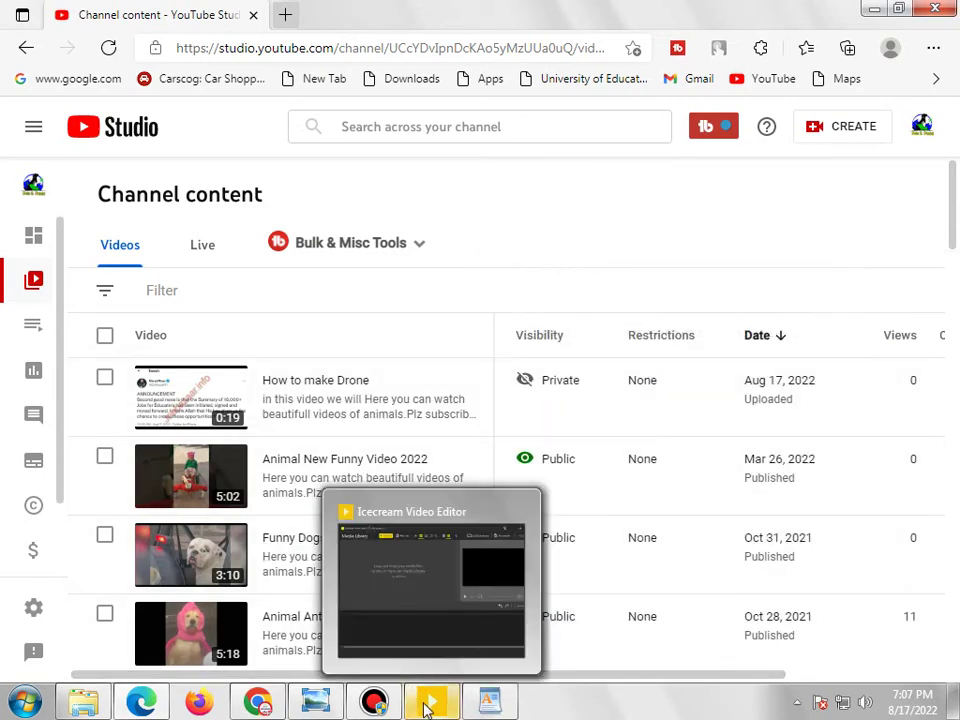
Switch to Chrome and search Google for "youtube audio library" in the empty tab
left_click(428, 705)
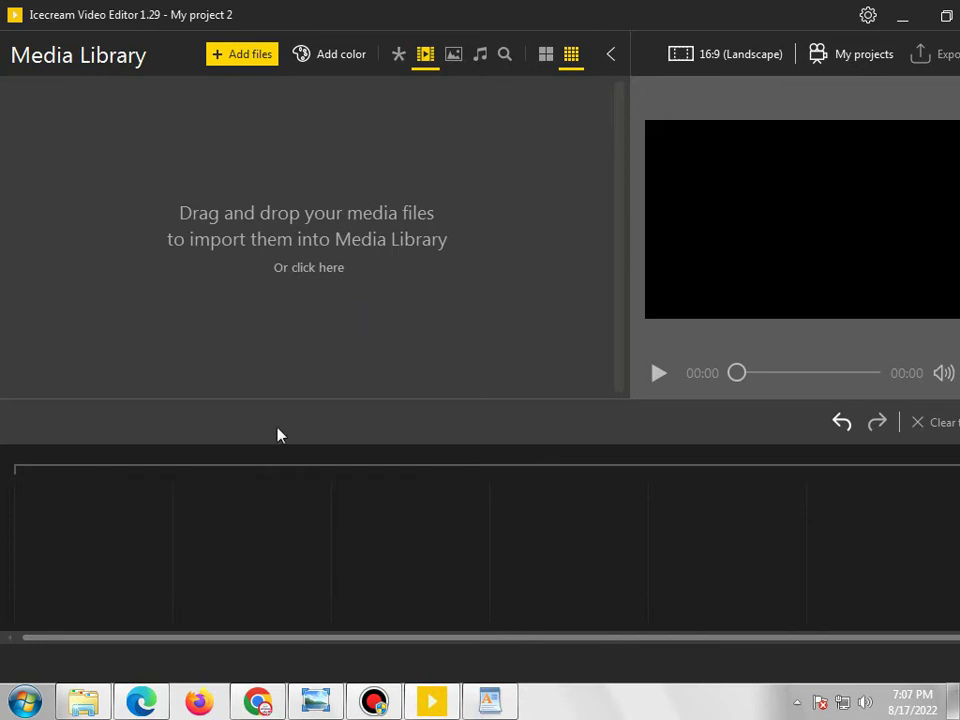
left_click(257, 703)
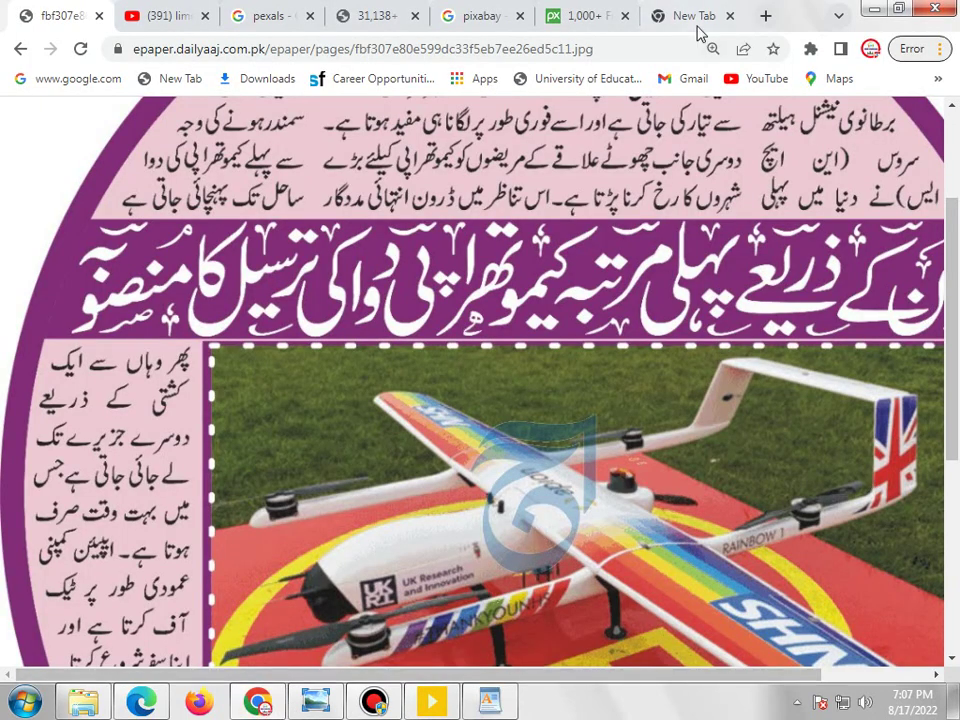
left_click(698, 30)
key("BackSpace")
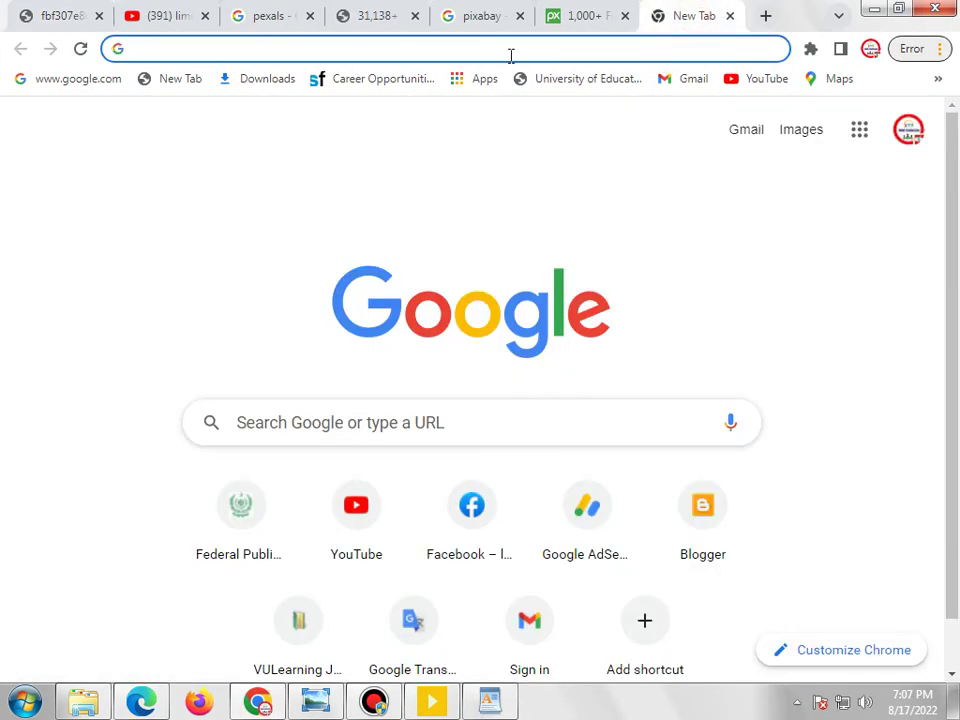
type("youtube a")
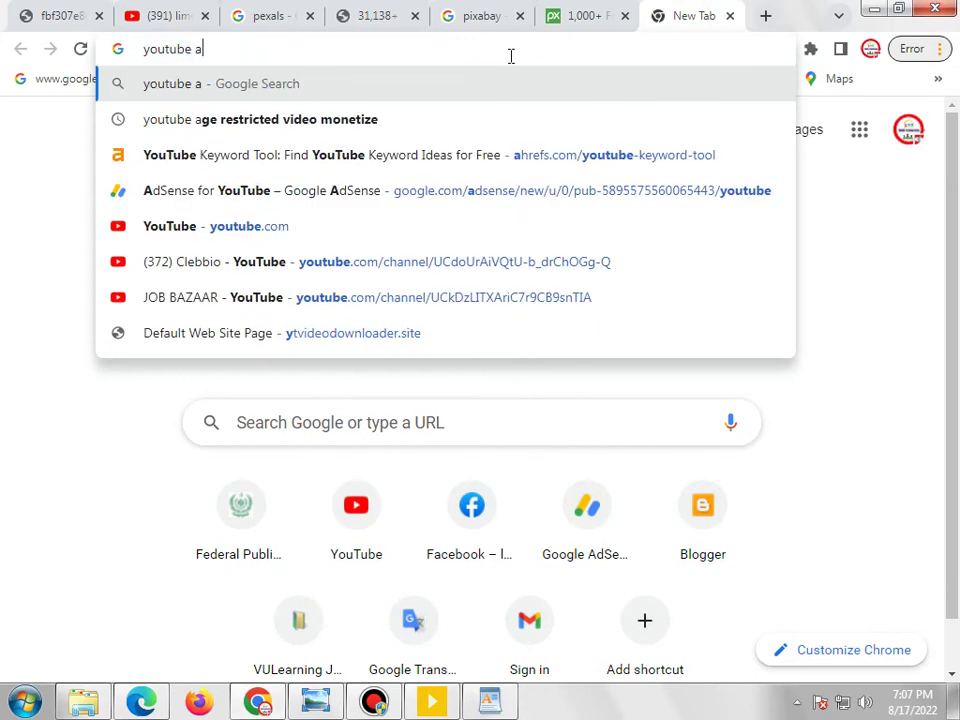
type("ut")
key("BackSpace")
type("dio")
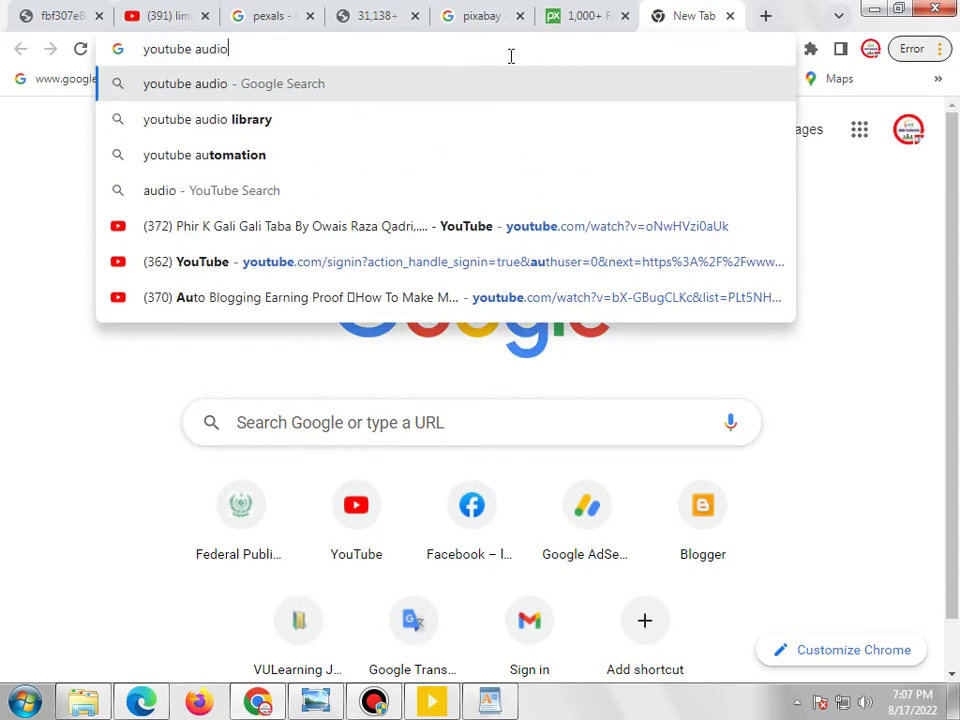
key("Down")
key("Return")
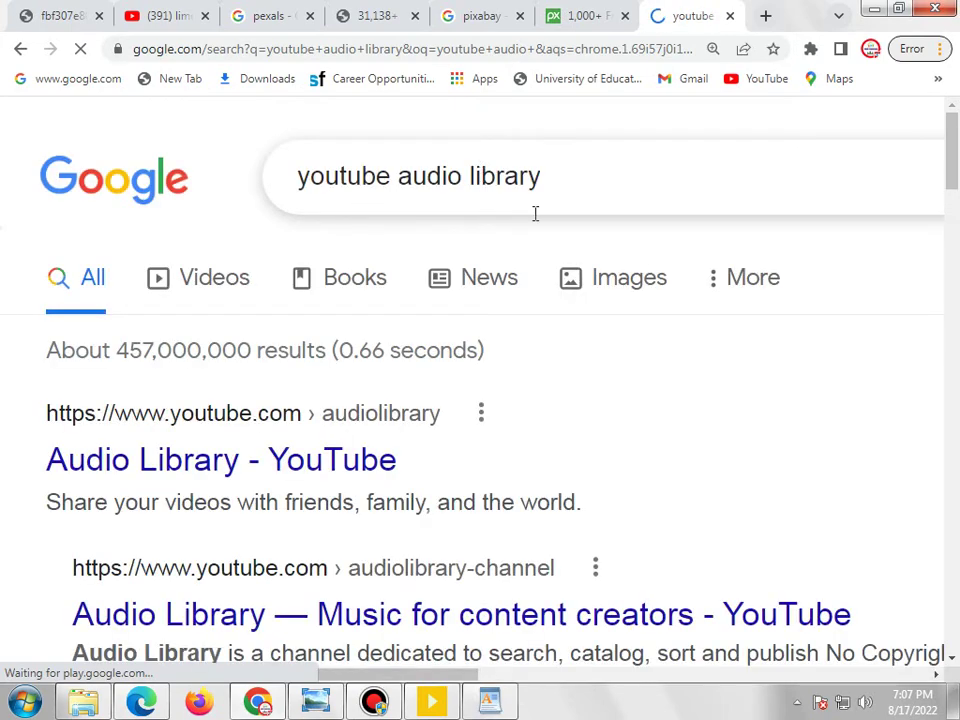
Look through the search results and open a youtube.com Audio Library result in a new tab
scroll(537, 213, "down", 6)
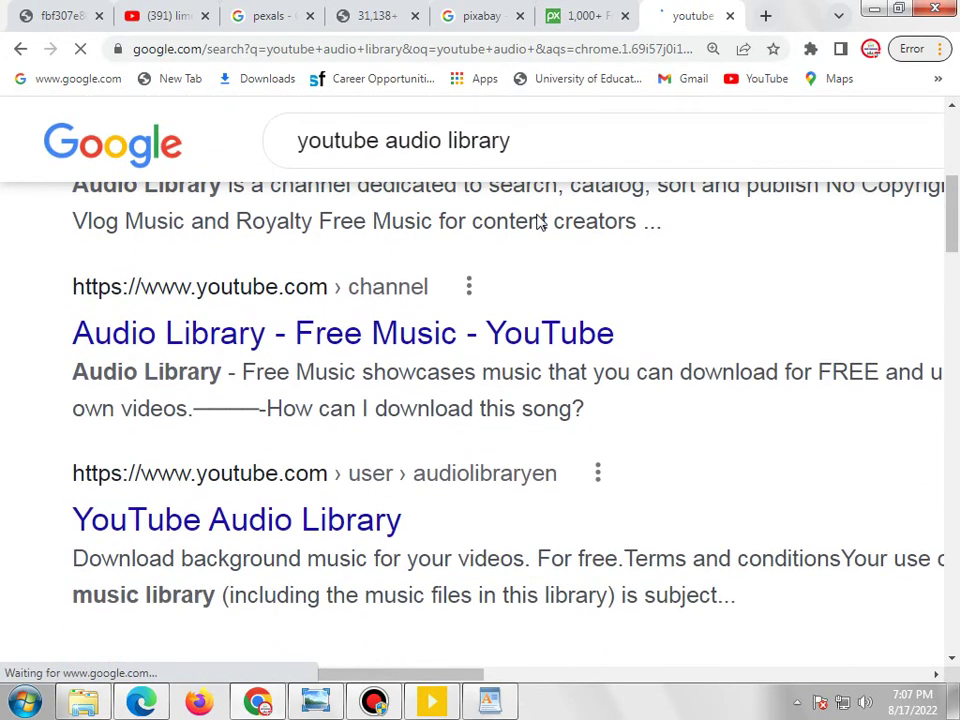
scroll(537, 213, "down", 7)
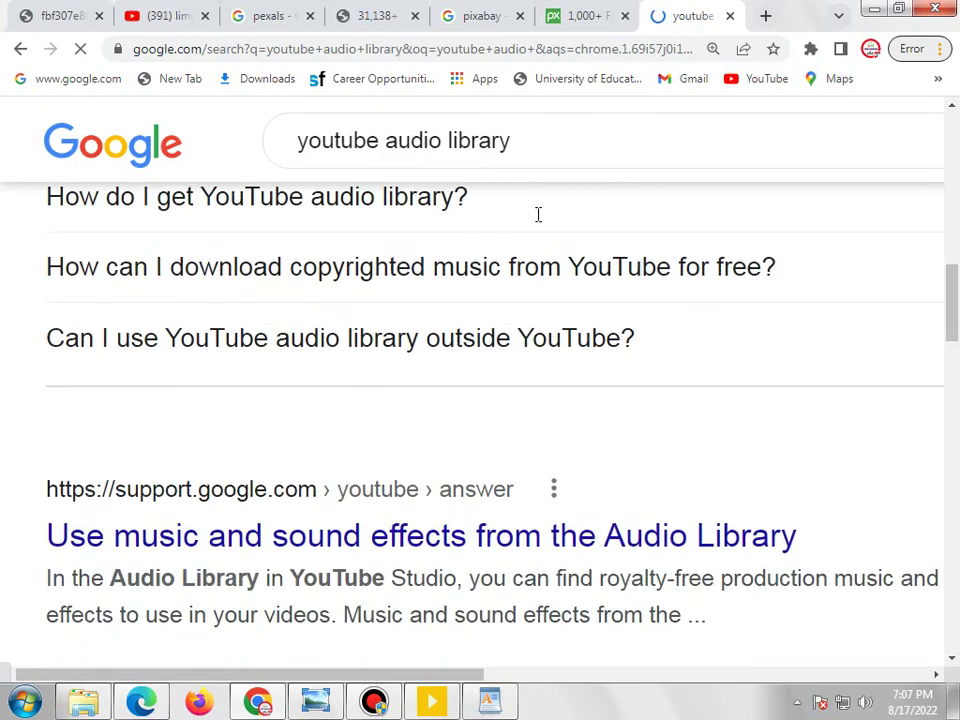
scroll(540, 223, "down", 3)
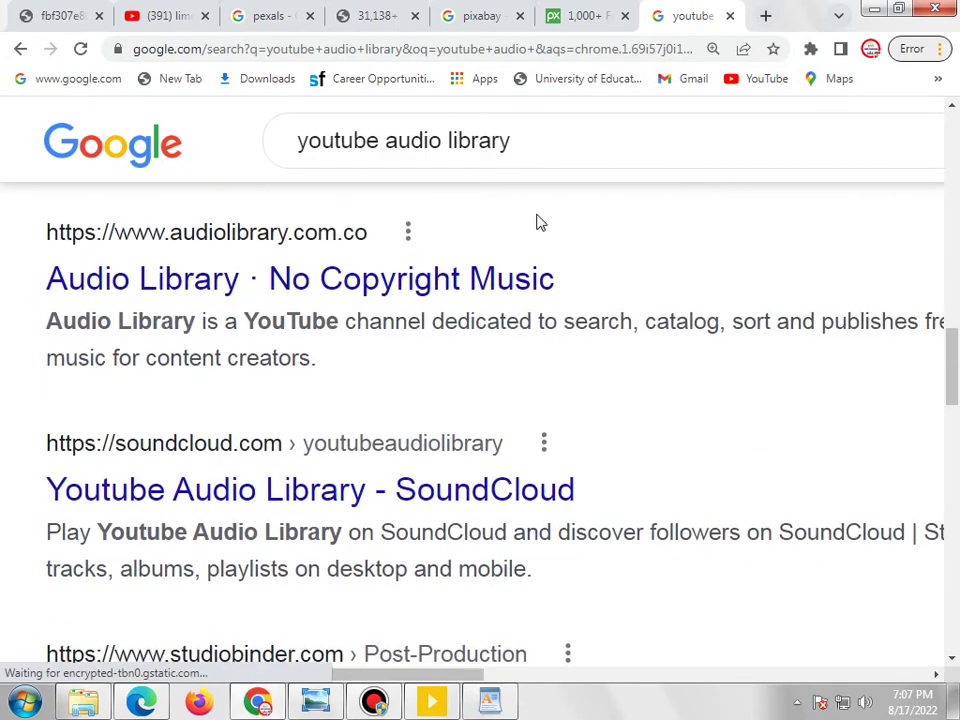
scroll(540, 223, "down", 3)
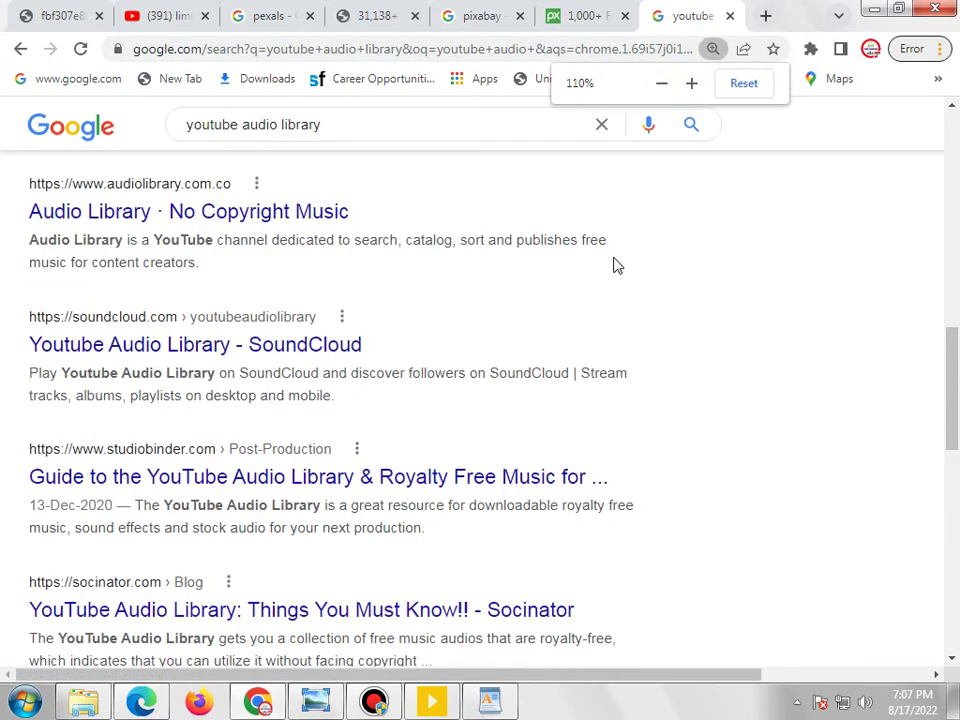
scroll(603, 266, "up", 6)
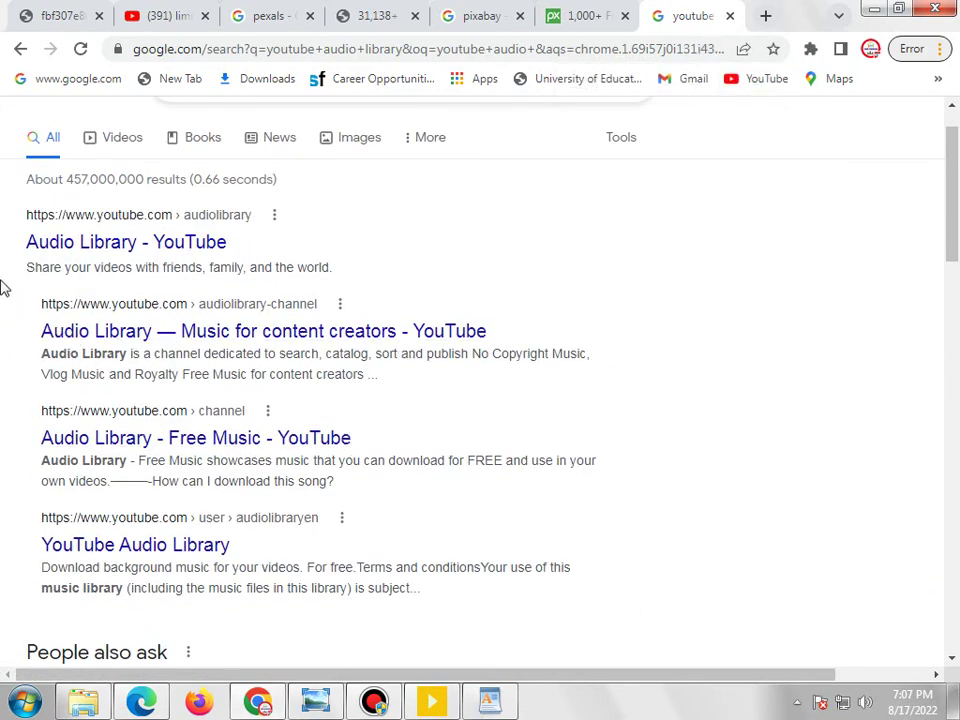
right_click(319, 349)
left_click(320, 352)
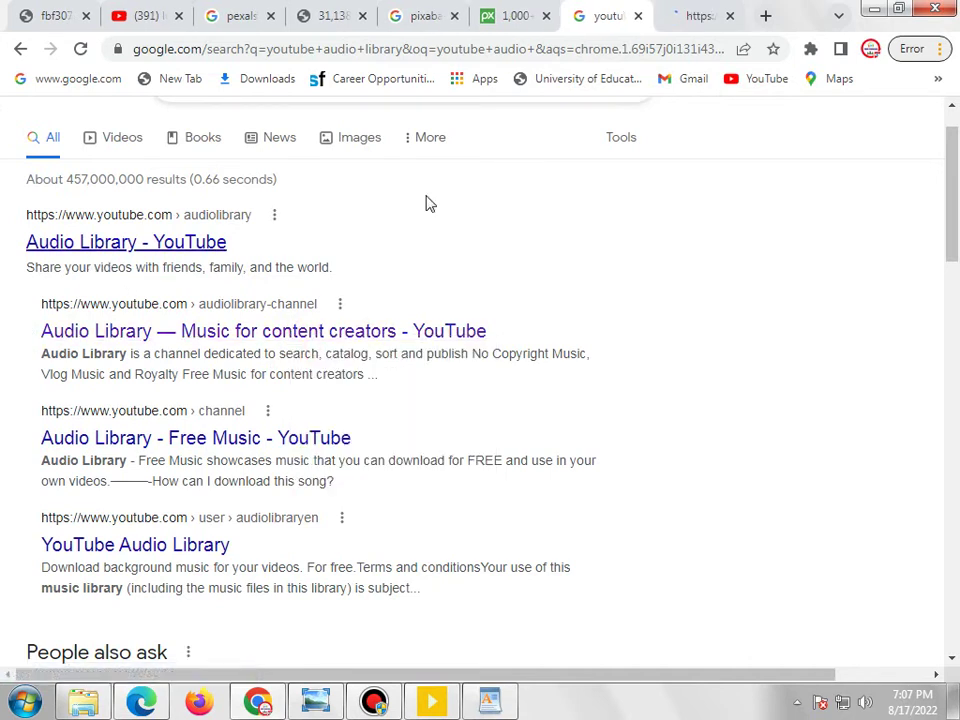
View the opened Audio Library channel page and close its tab
left_click(690, 17)
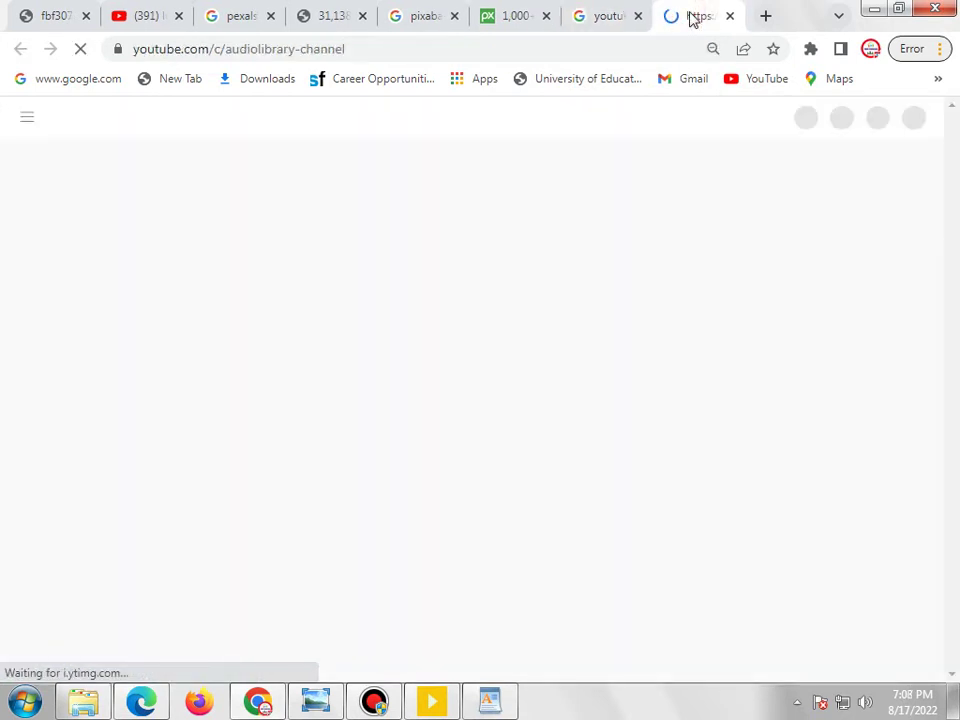
left_click(604, 24)
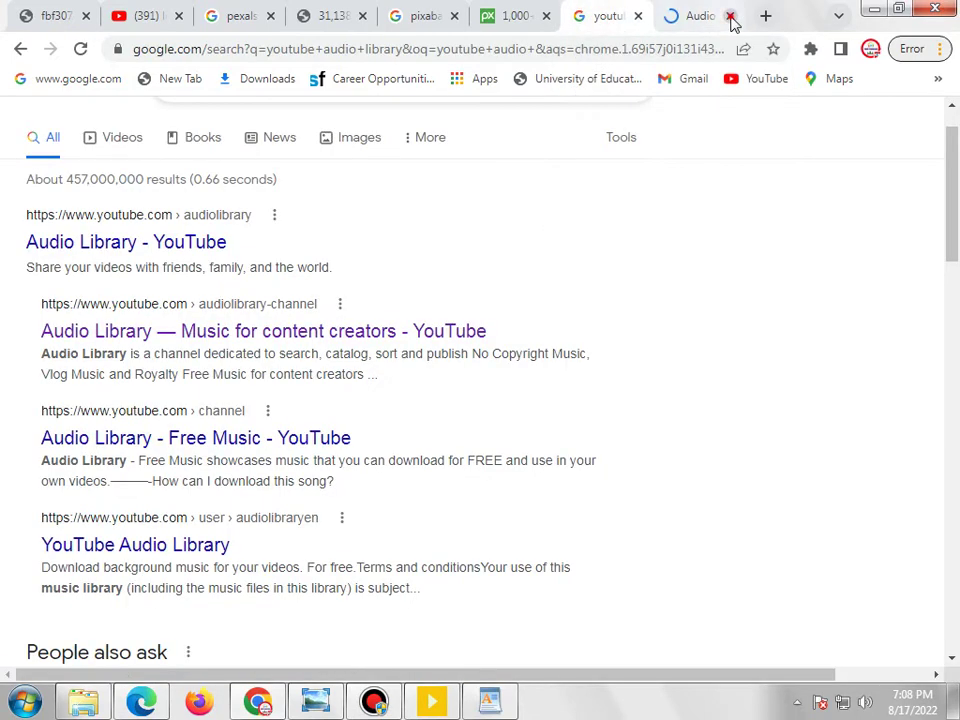
left_click(731, 17)
Open the "Use music and sound effects from the Audio Library" result in a new tab and look through the remaining results
scroll(700, 253, "down", 5)
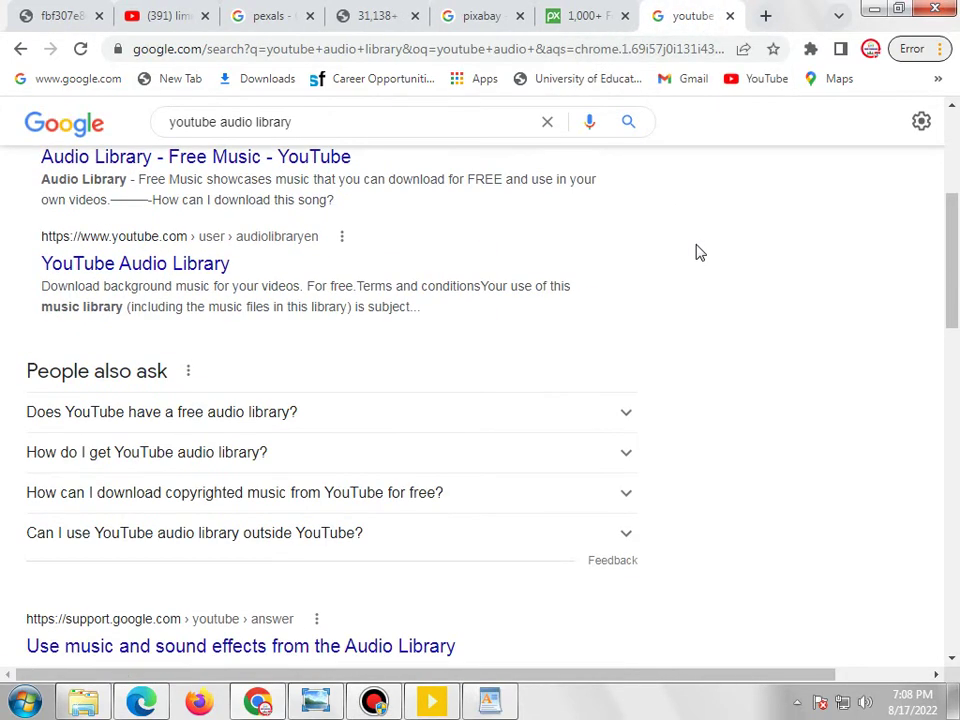
right_click(372, 462)
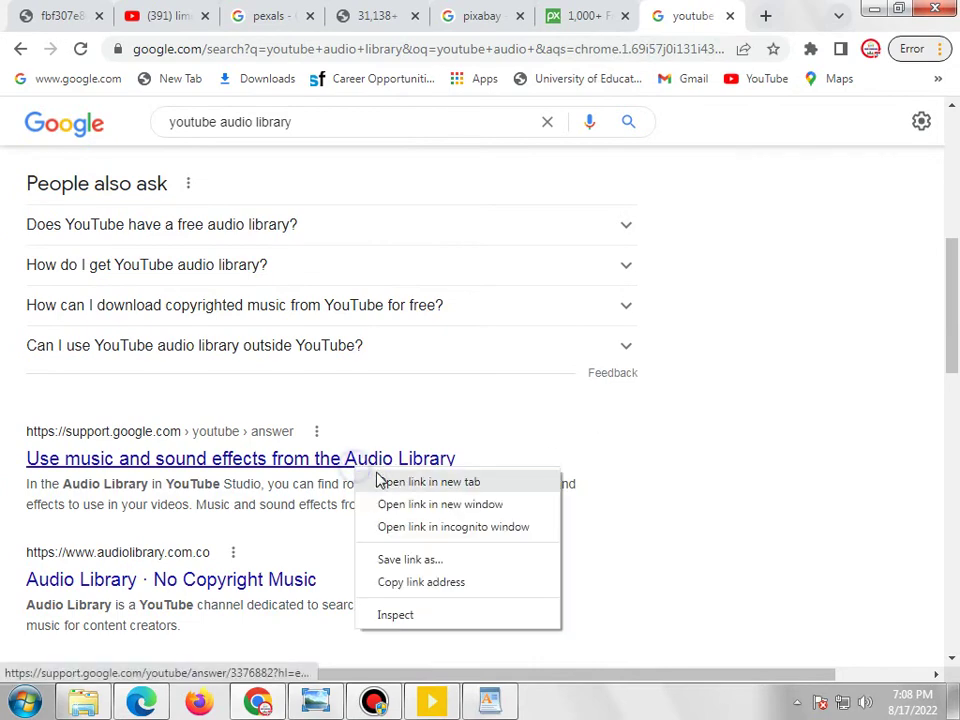
left_click(390, 481)
scroll(388, 481, "down", 1)
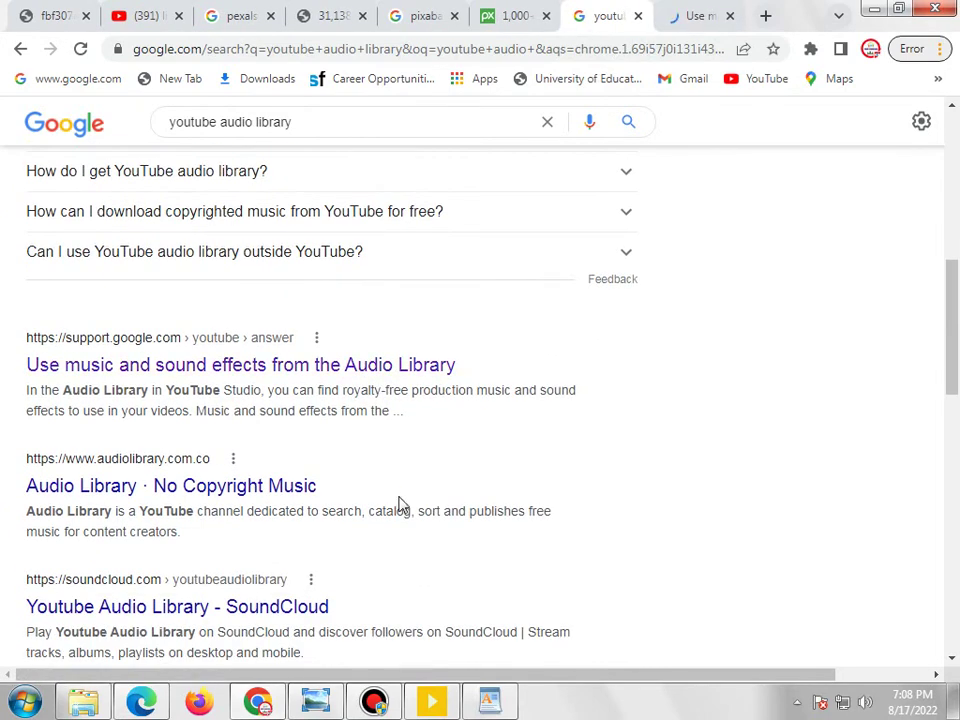
scroll(414, 469, "down", 4)
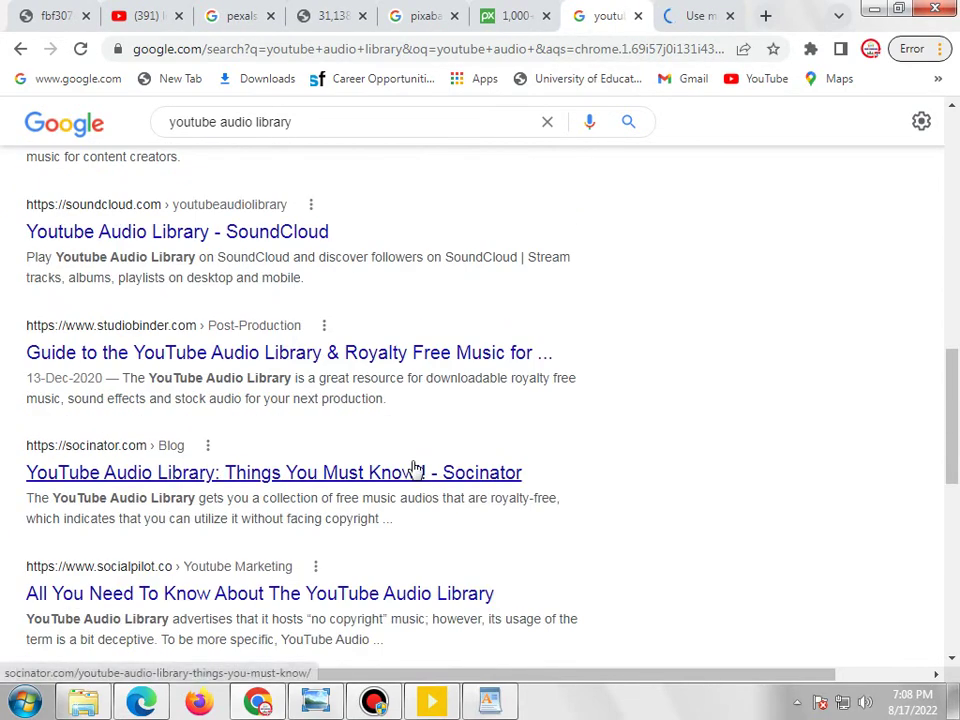
scroll(415, 468, "down", 6)
scroll(415, 468, "up", 6)
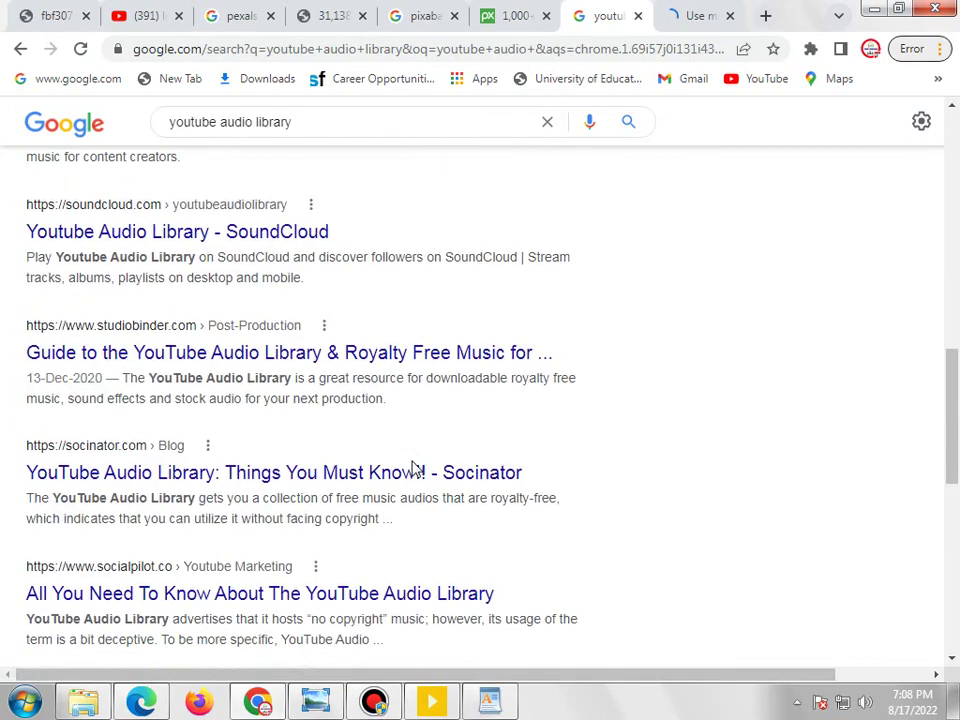
scroll(415, 468, "up", 4)
Search Google for "youtube studio audio library" and close the YouTube Help article tab
left_click(221, 122)
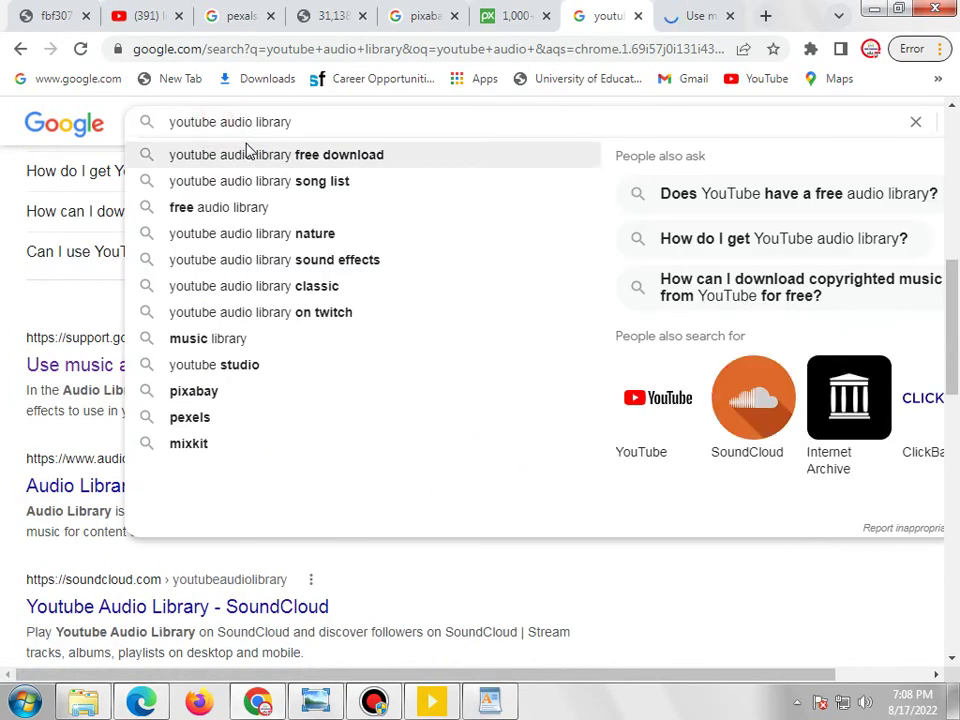
type("stu")
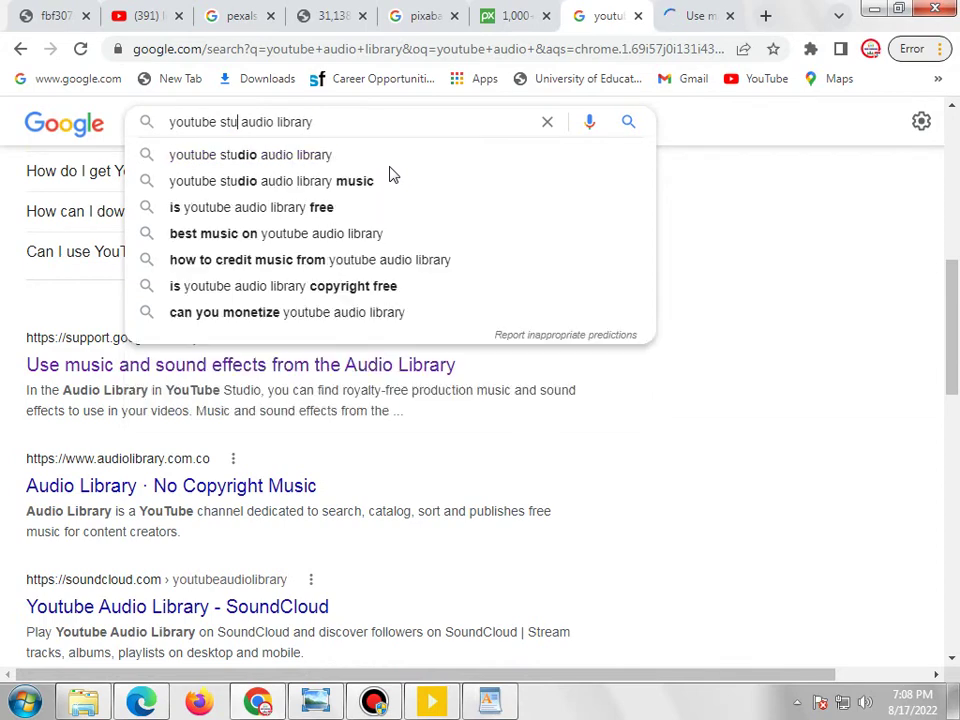
type("dio")
left_click(625, 123)
left_click(722, 17)
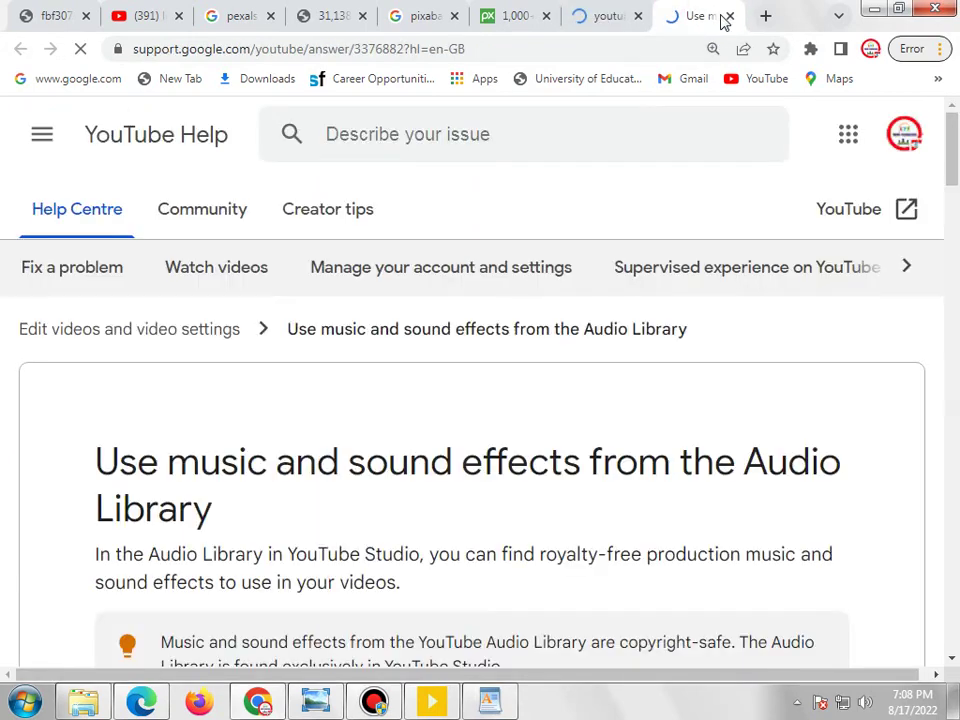
left_click(730, 17)
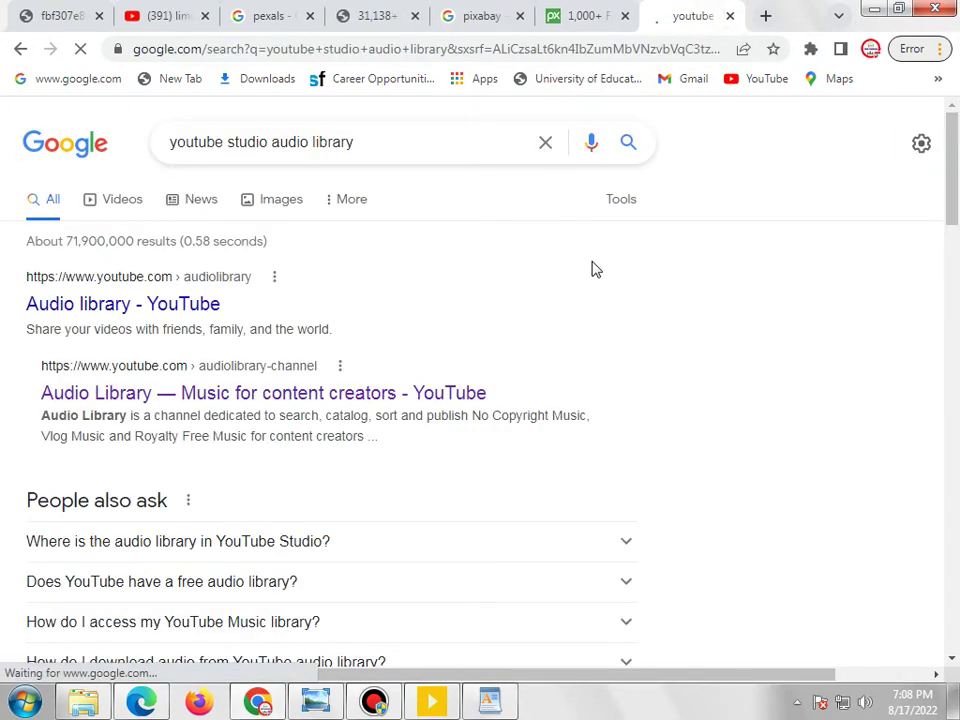
Look through the new search results for a link to the YouTube Studio Audio Library
scroll(593, 262, "down", 2)
scroll(593, 268, "down", 9)
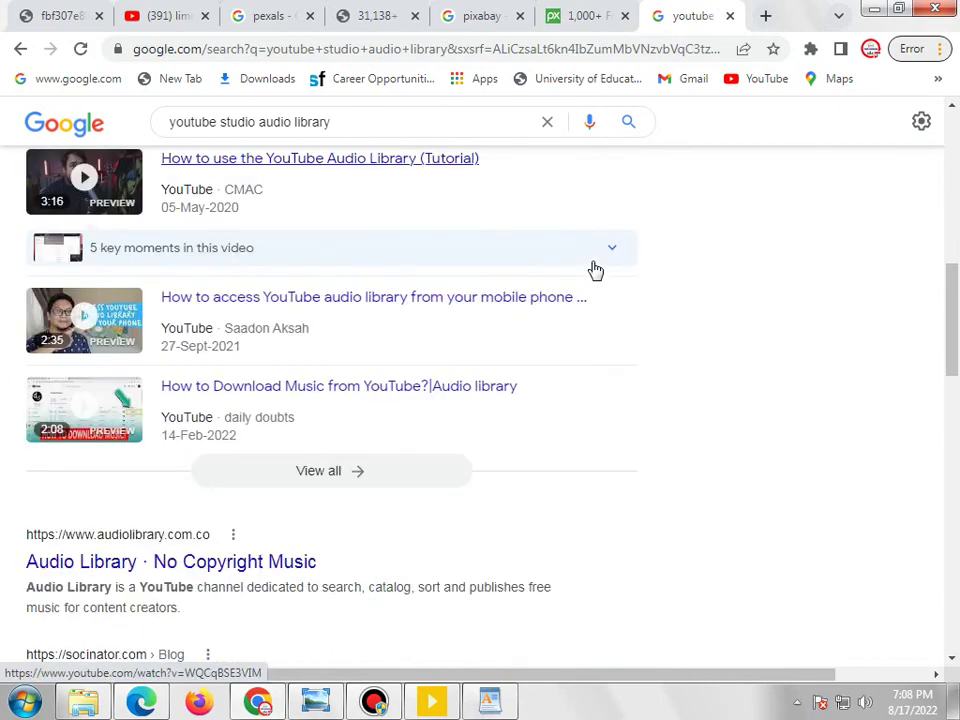
scroll(593, 268, "up", 5)
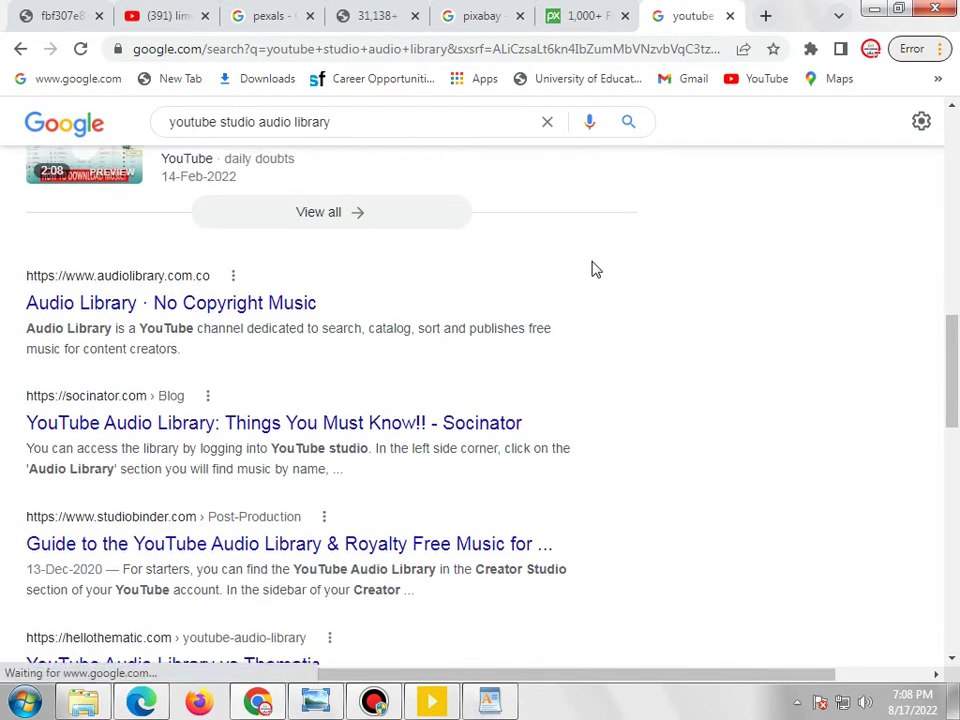
scroll(593, 268, "up", 6)
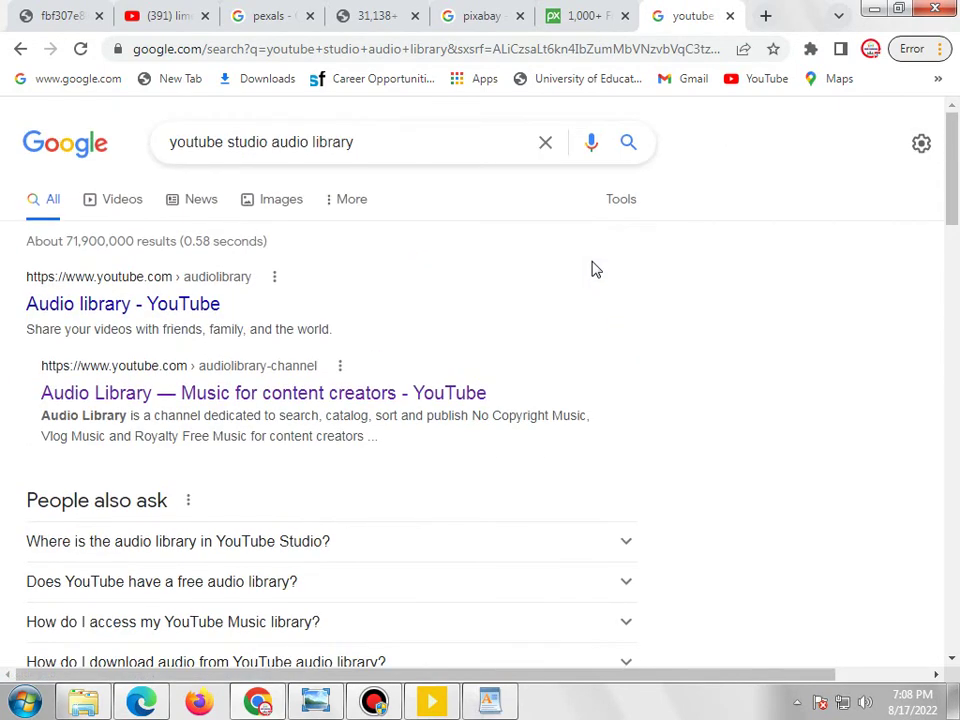
right_click(199, 309)
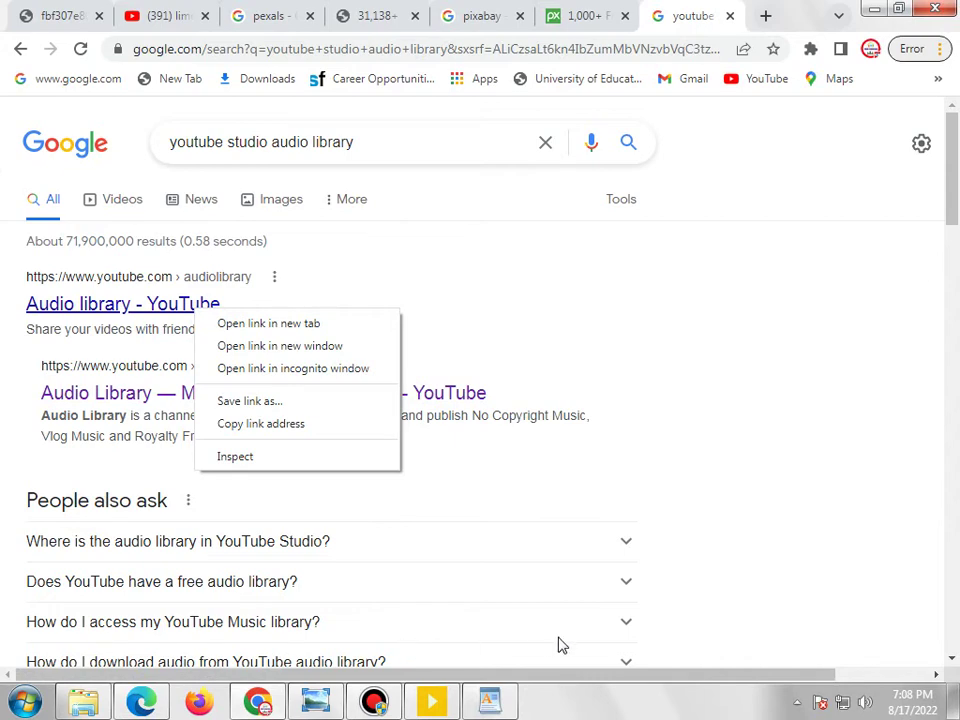
left_click(378, 706)
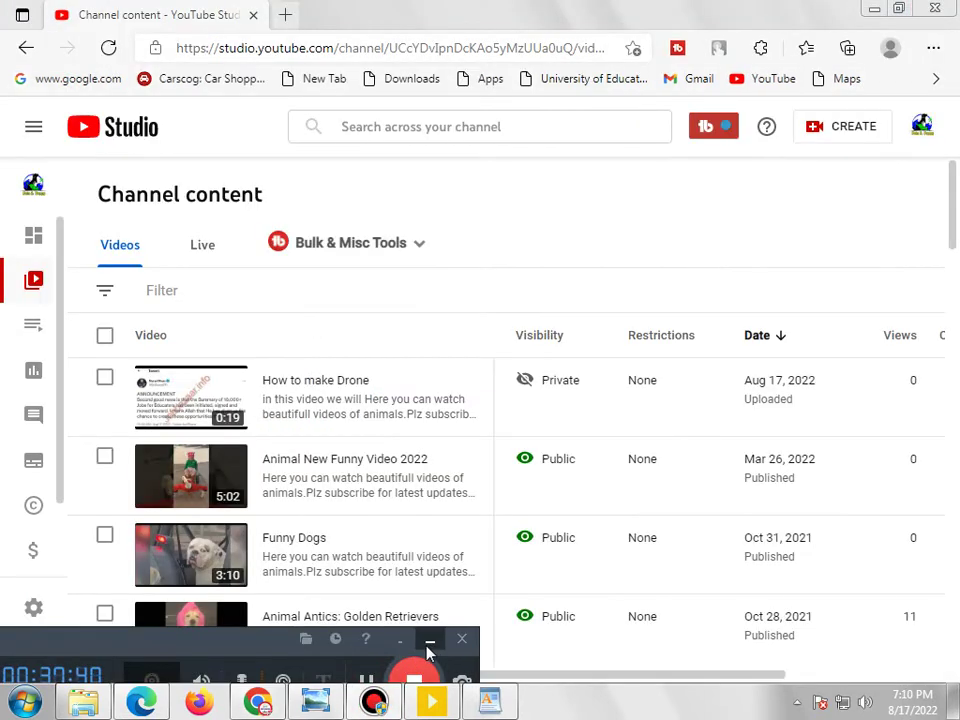
left_click(427, 645)
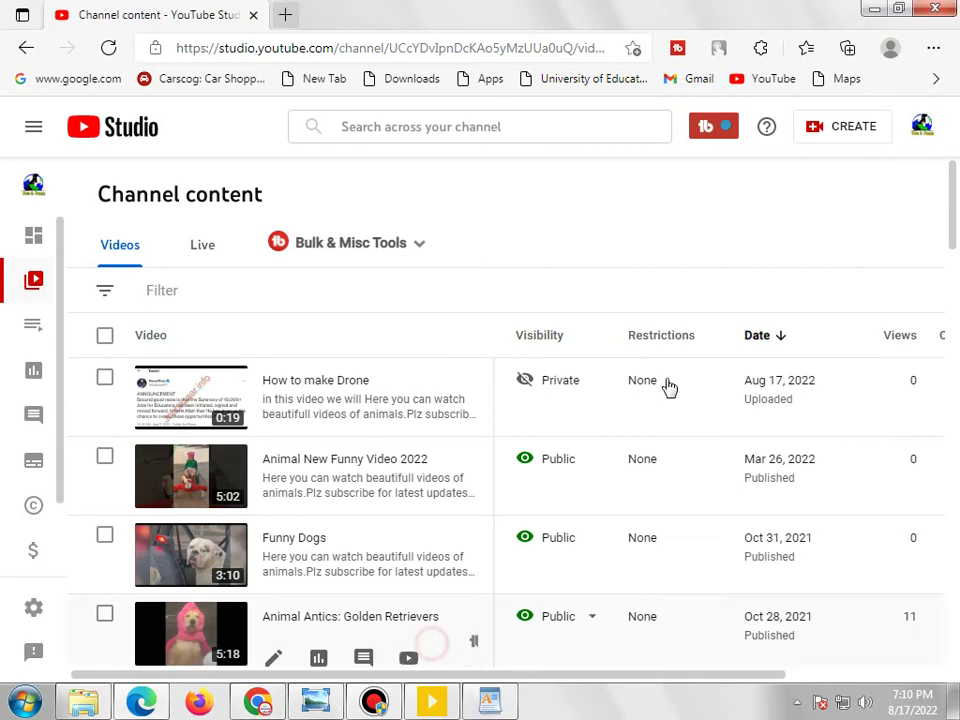
left_click(924, 130)
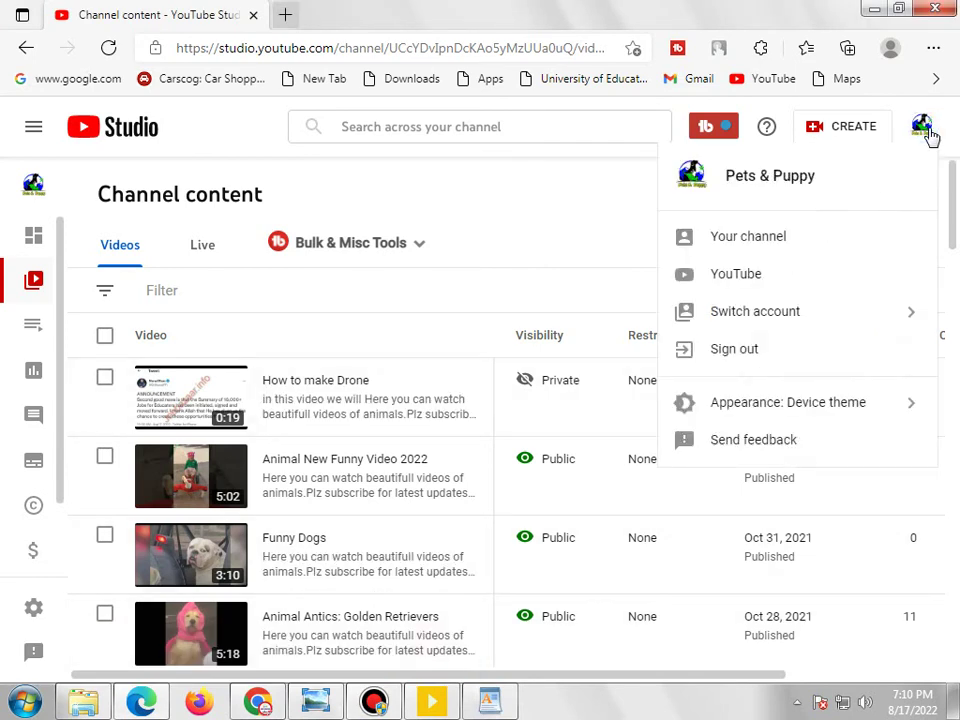
left_click(570, 211)
Open the channel's Audio library in YouTube Studio and filter the music tracks by the Inspirational mood
scroll(86, 497, "down", 3)
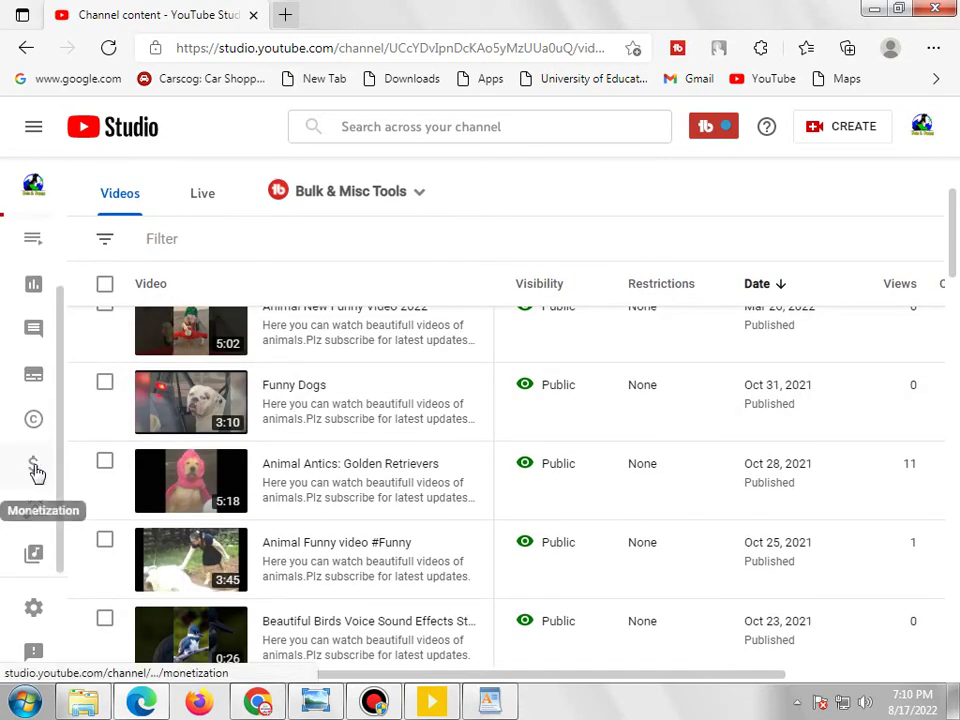
left_click(34, 557)
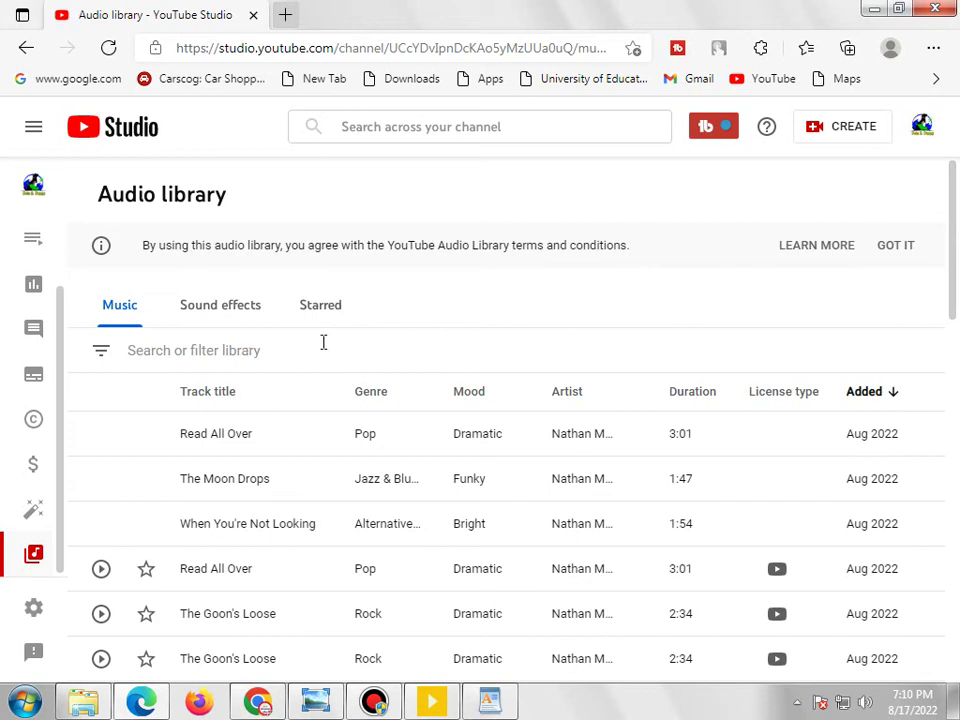
left_click(259, 353)
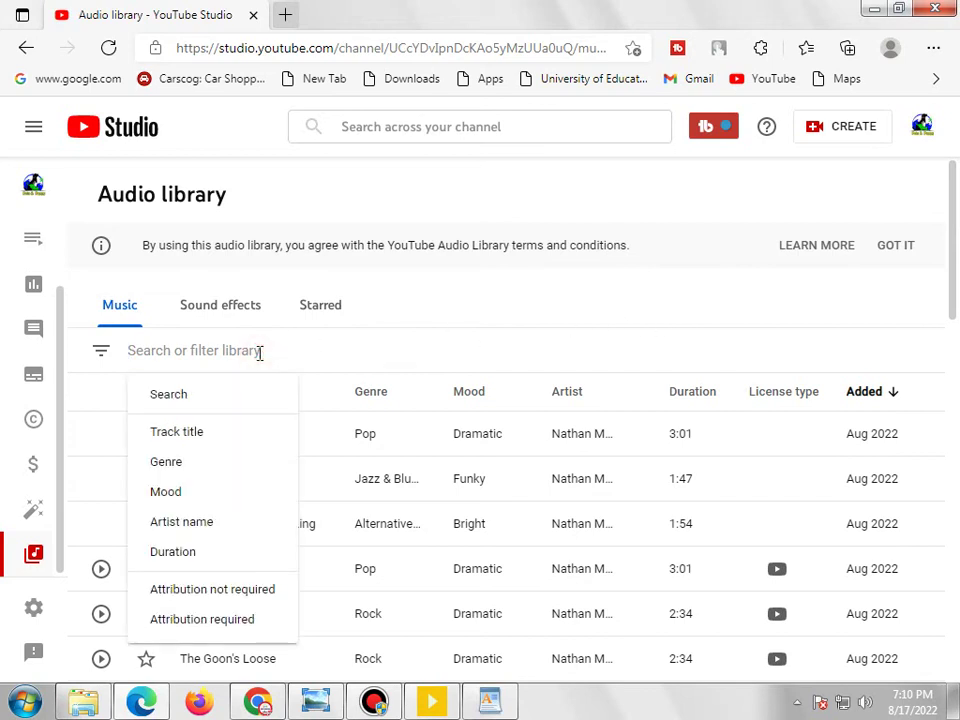
left_click(181, 493)
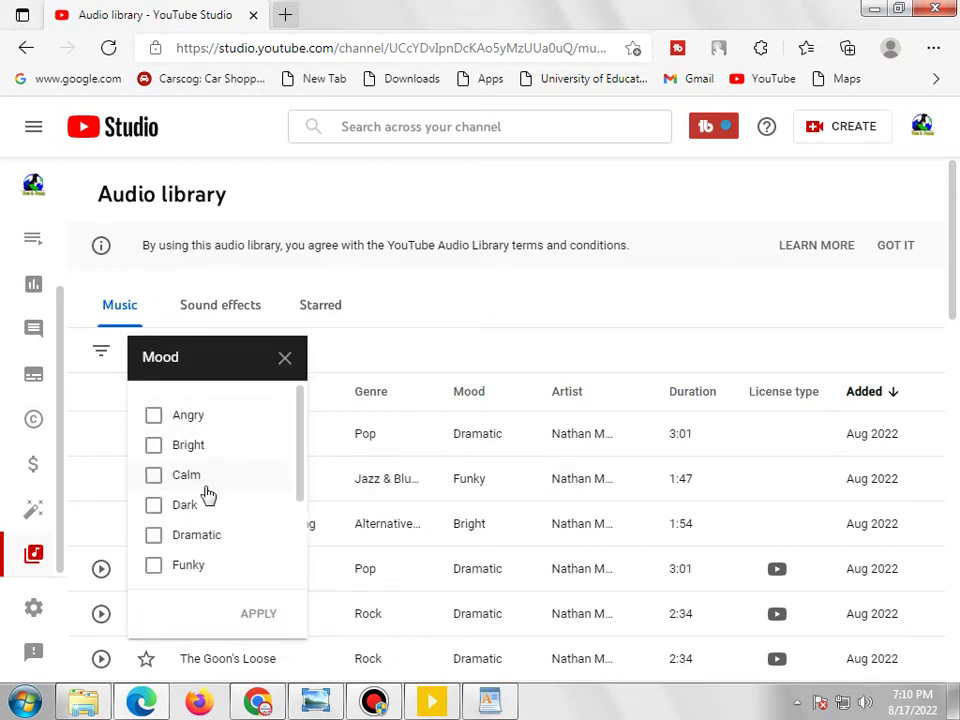
scroll(208, 495, "down", 1)
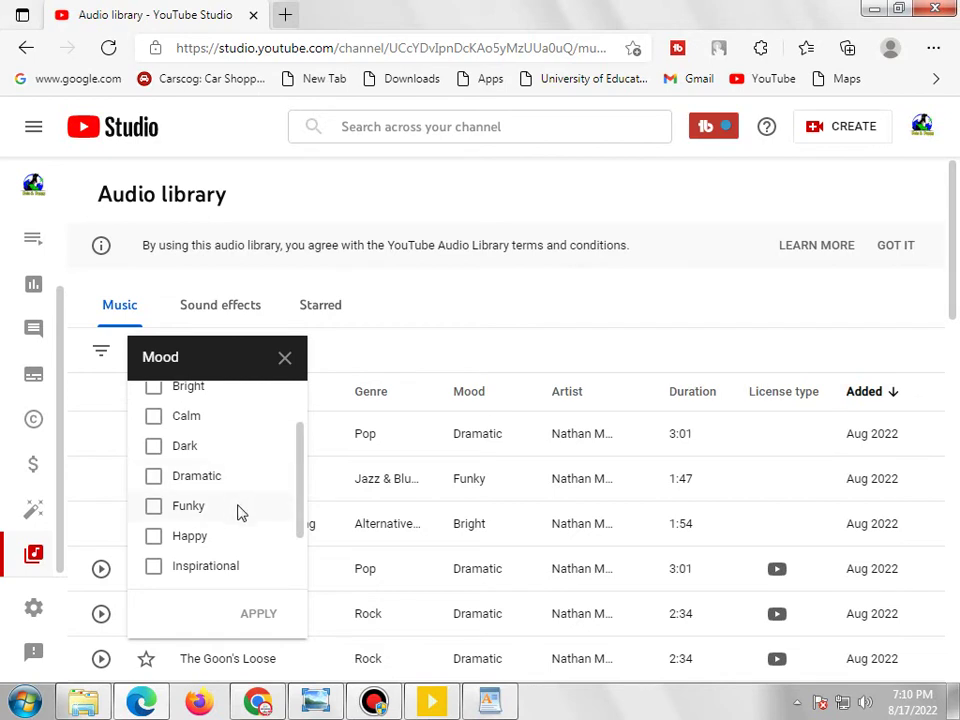
scroll(240, 512, "down", 1)
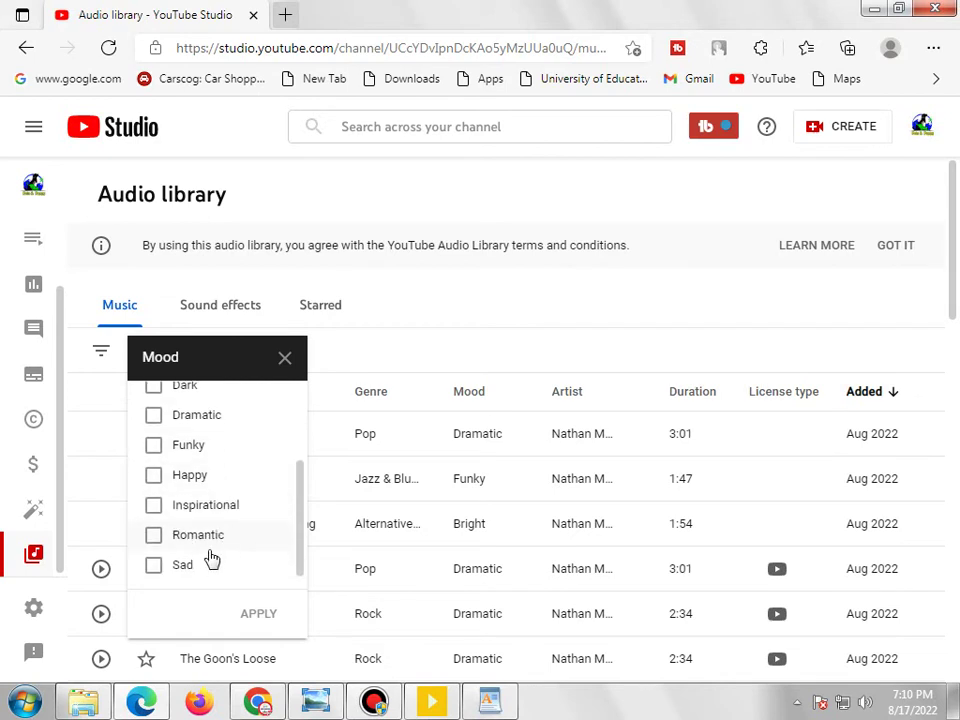
left_click(153, 507)
key("Return")
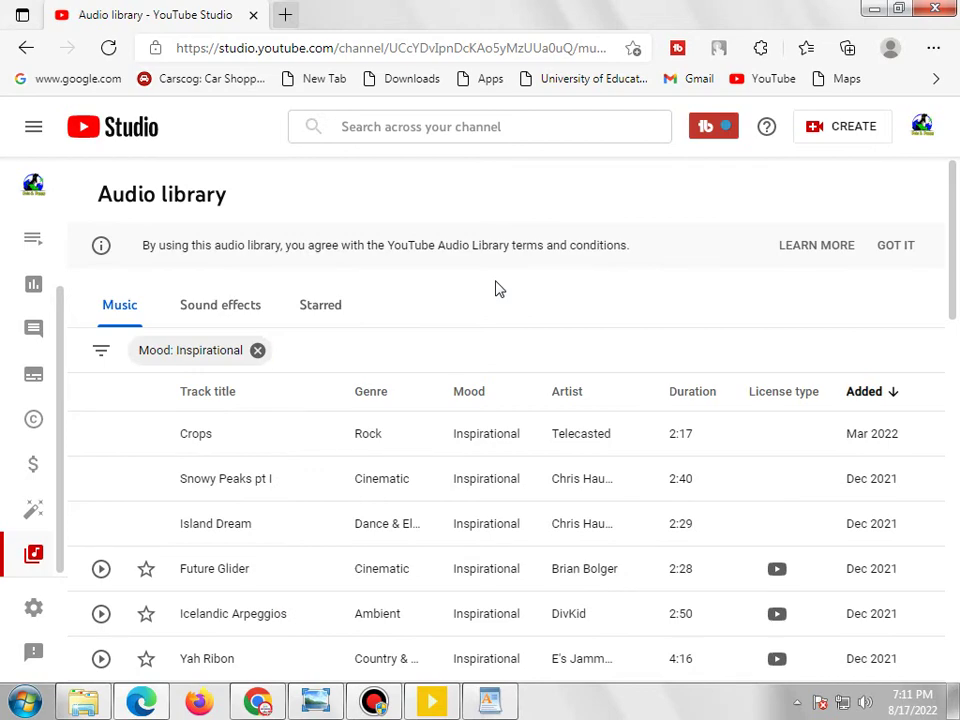
Add the "Attribution not required" filter to the Inspirational tracks and look through the filtered list
scroll(433, 354, "down", 1)
scroll(615, 439, "down", 2)
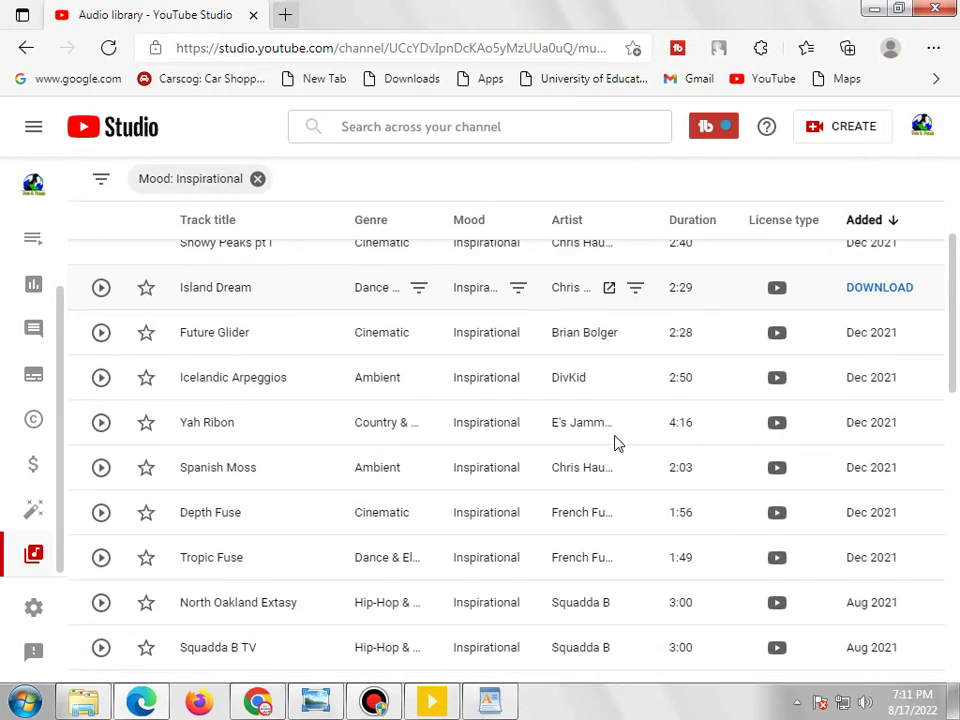
scroll(621, 420, "up", 2)
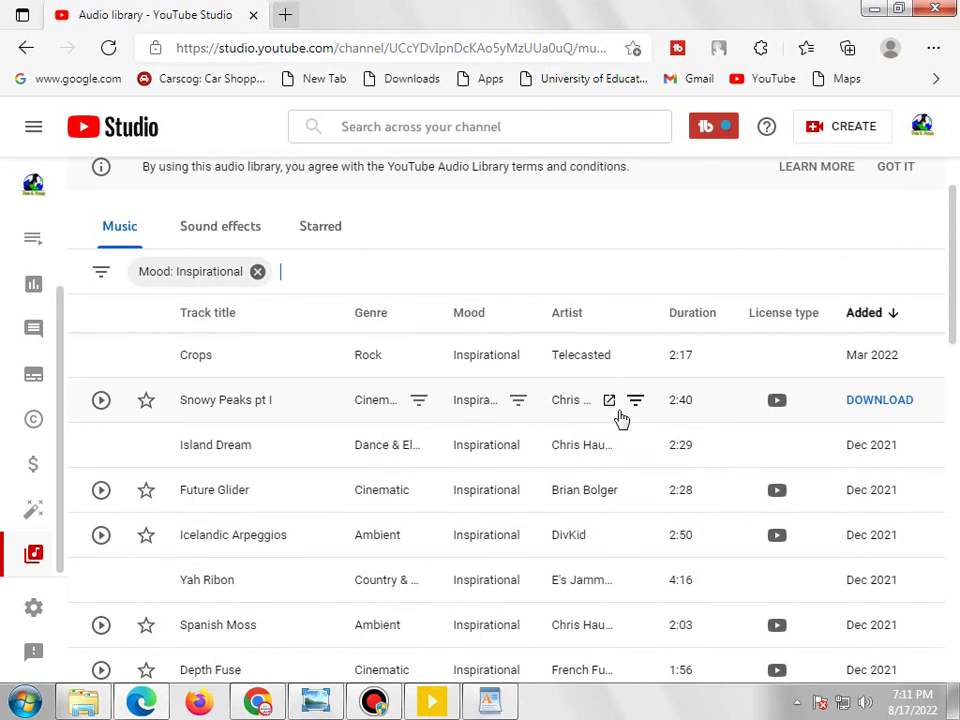
left_click(307, 271)
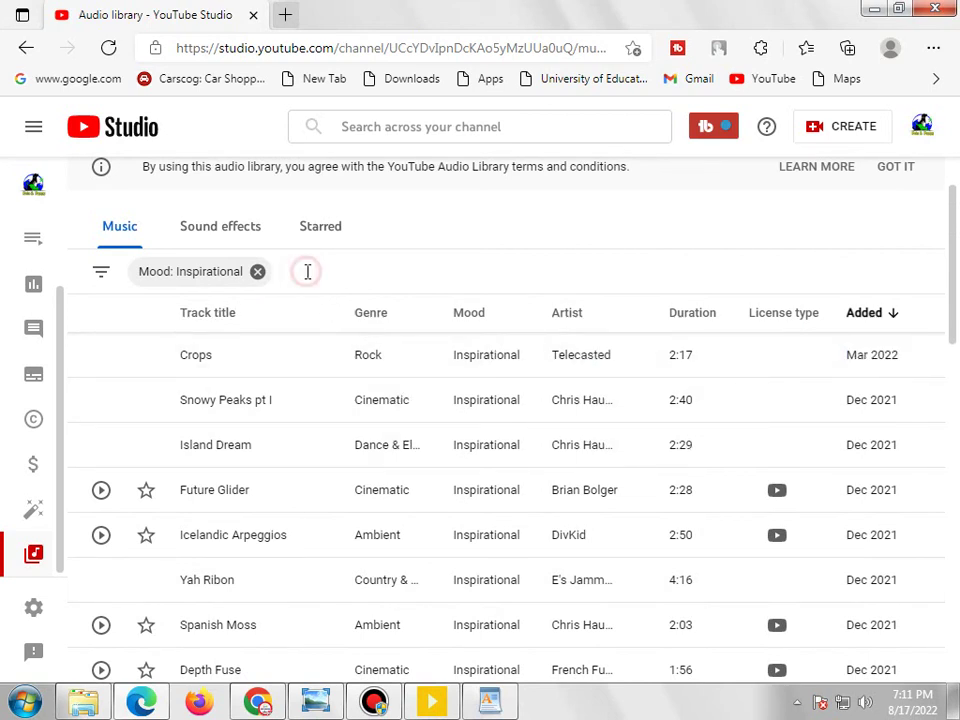
left_click(303, 271)
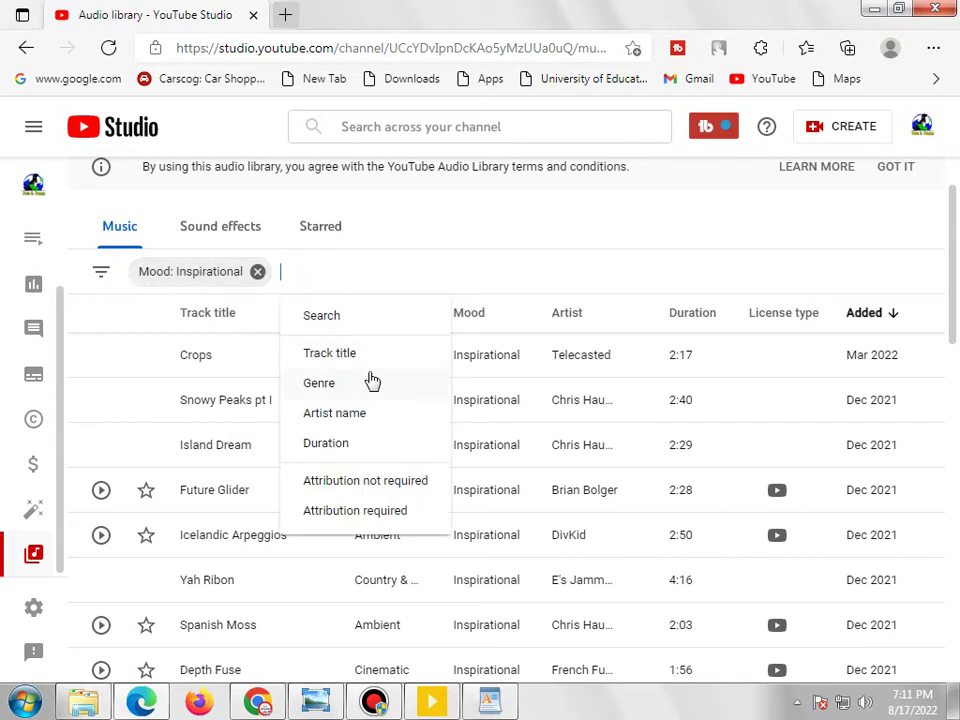
left_click(362, 481)
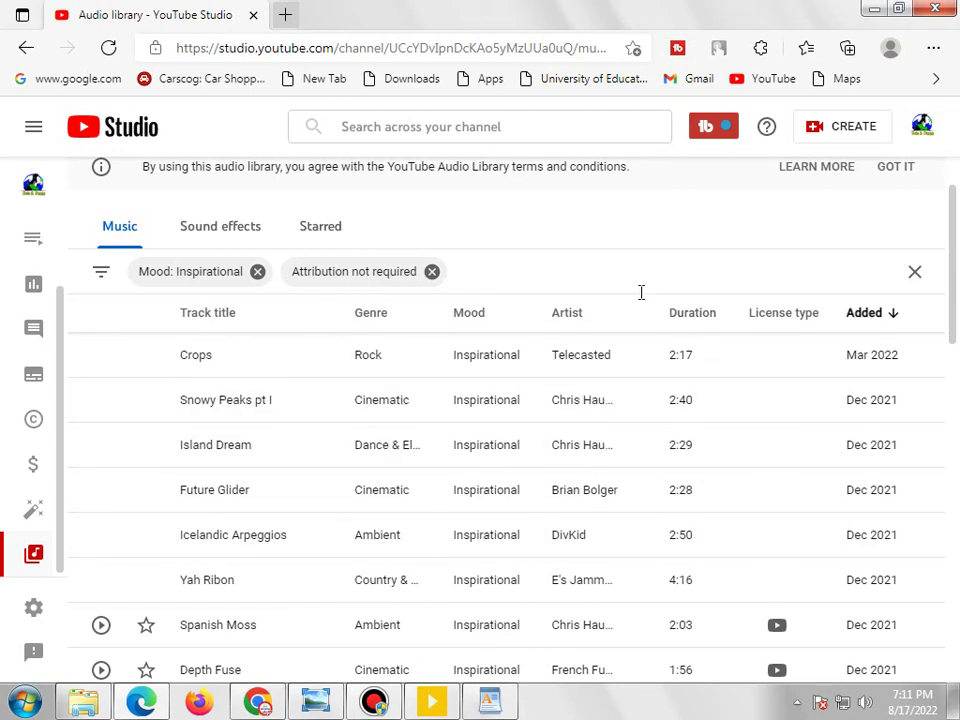
scroll(641, 292, "down", 3)
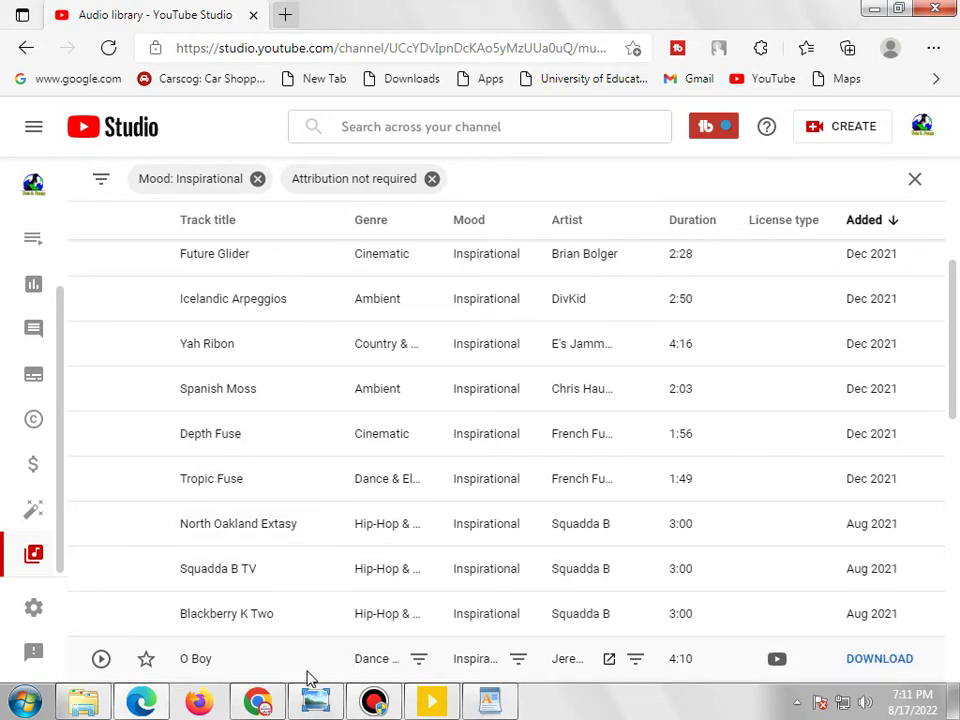
Switch to Icecream Video Editor and bring up the Sample Music folder window over it
mouse_move(413, 712)
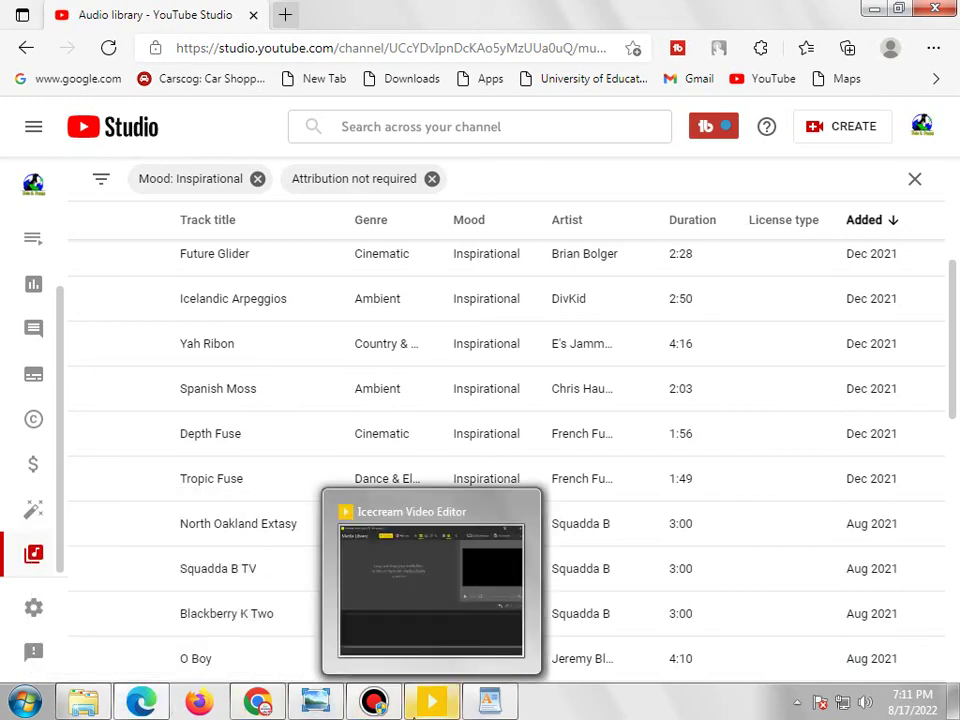
left_click(446, 600)
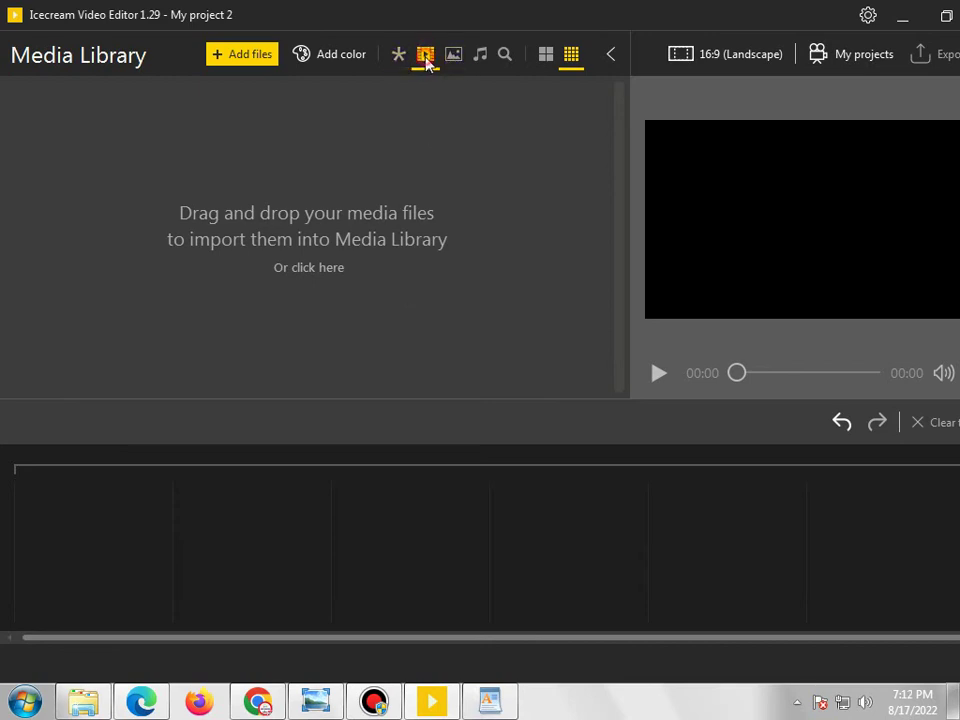
mouse_move(80, 711)
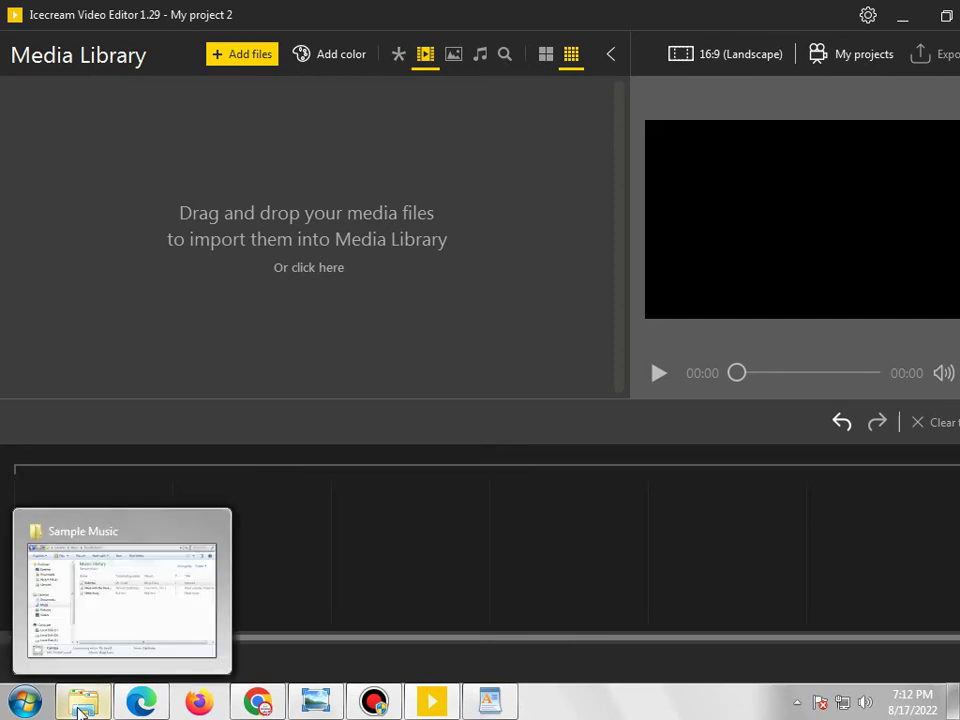
left_click(55, 528)
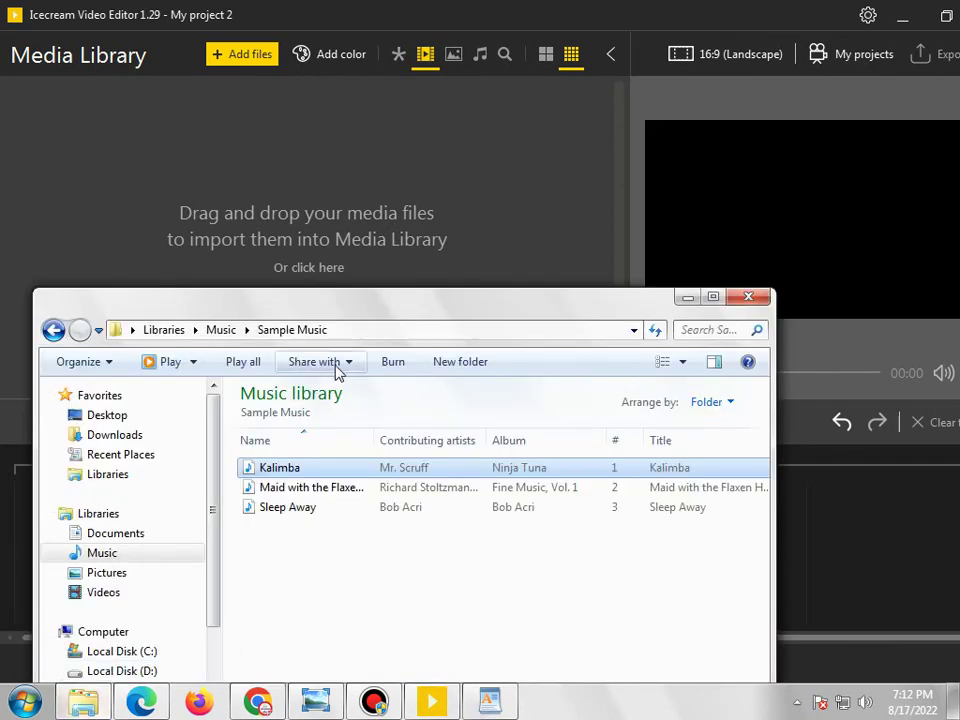
Import Video_project_2022-08-17_185402 from Local Disk (F:) into the Media Library and place it at the start of the timeline
left_click_drag(356, 306, 336, 182)
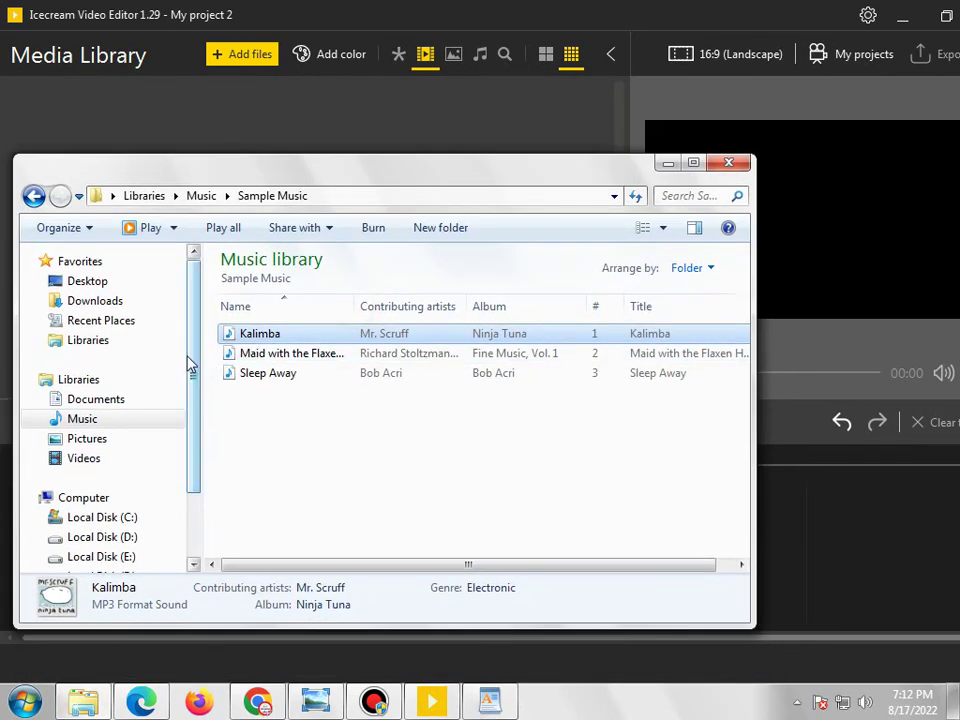
scroll(205, 418, "down", 1)
left_click(124, 511)
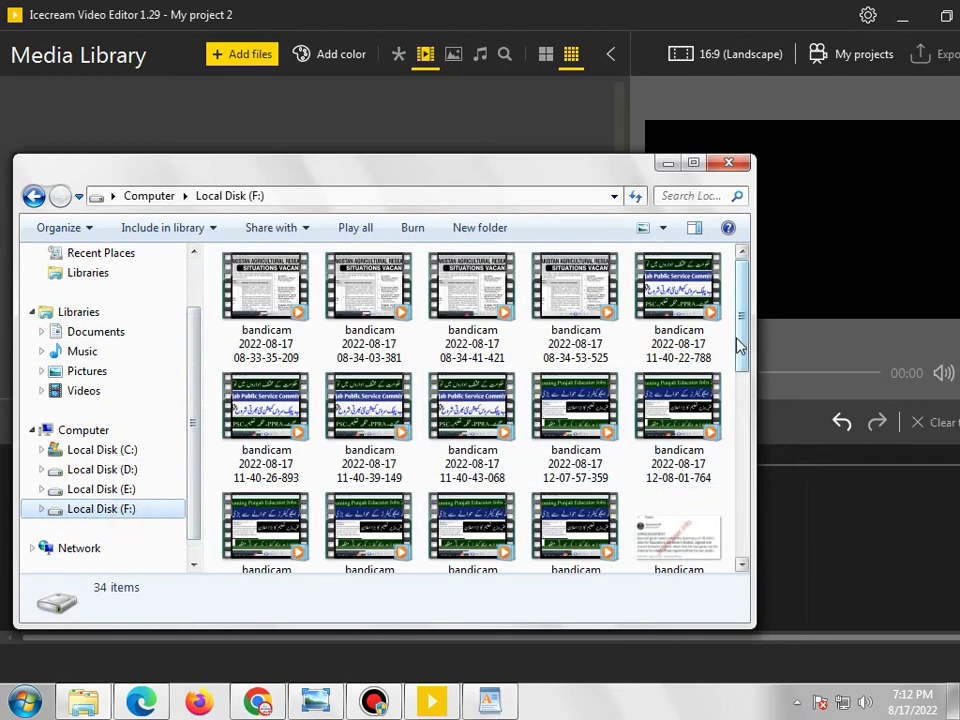
left_click_drag(741, 343, 636, 557)
left_click_drag(575, 520, 304, 152)
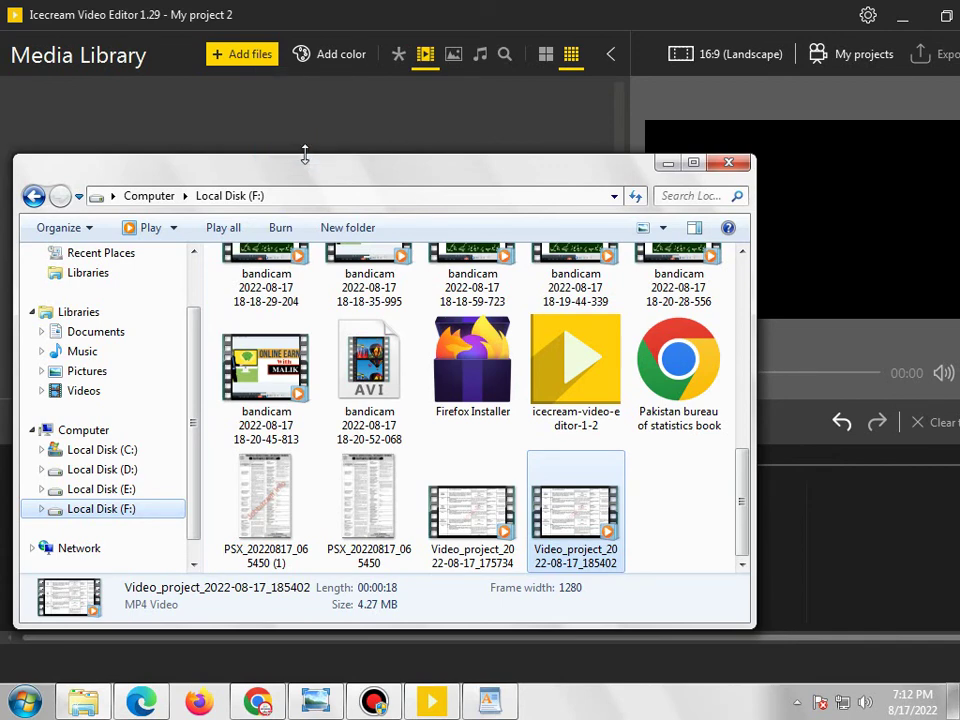
left_click(666, 163)
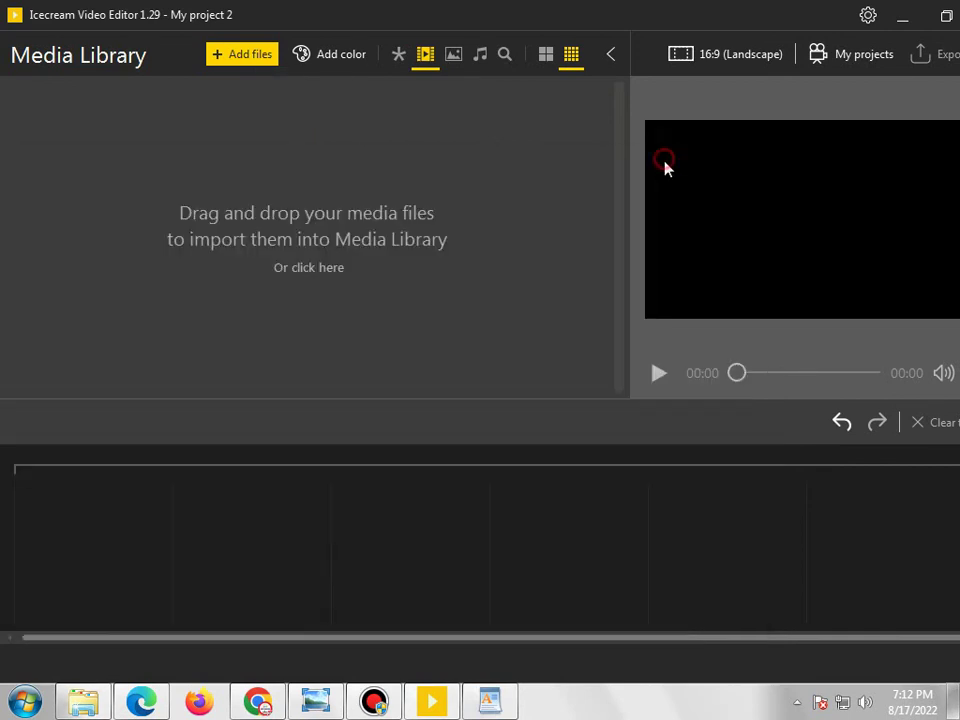
left_click(84, 700)
left_click_drag(504, 184, 735, 137)
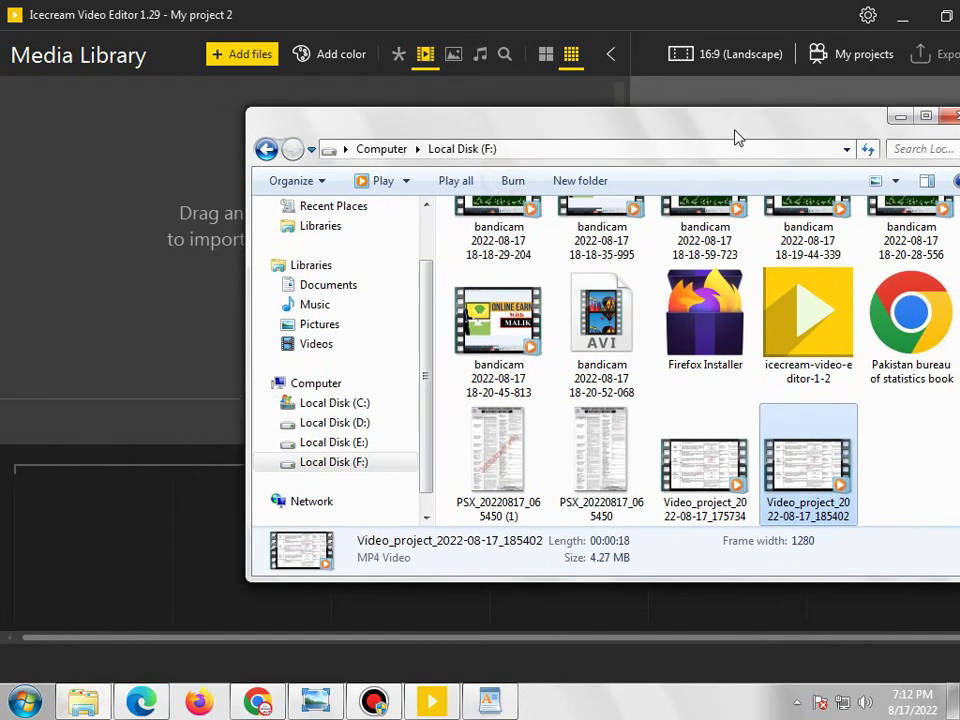
left_click_drag(813, 457, 575, 398)
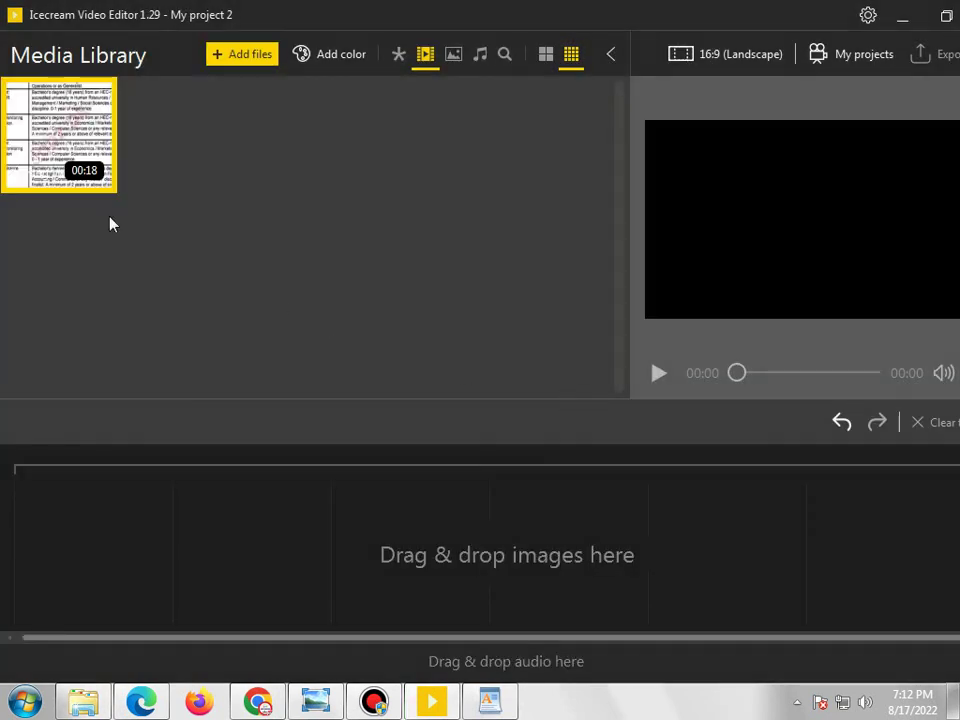
left_click_drag(57, 145, 63, 459)
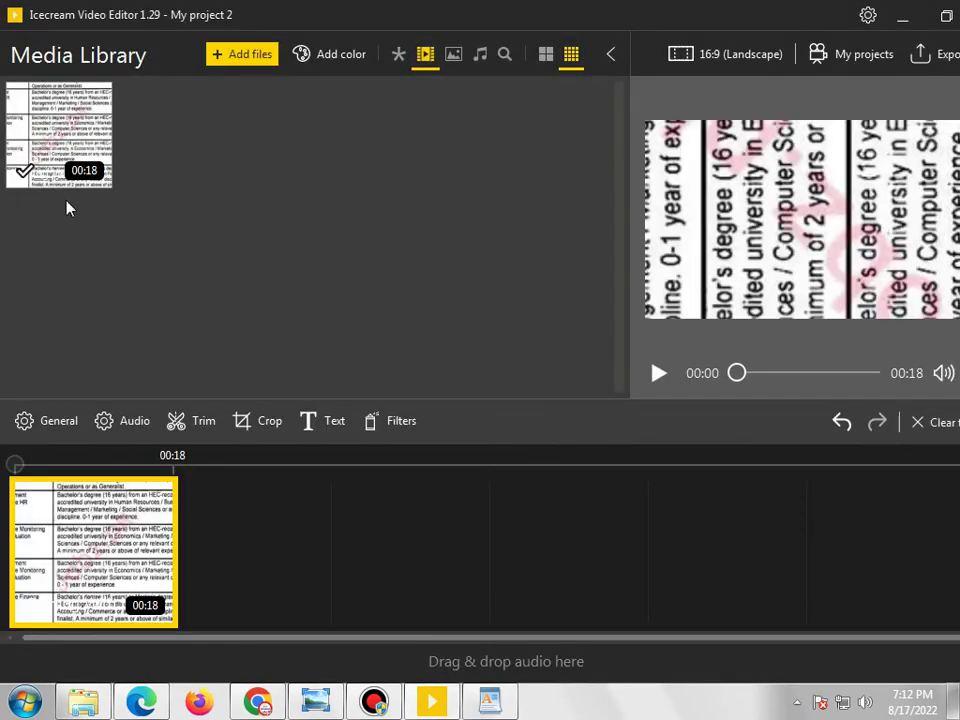
Show the audio section of the Media Library and import the Kalimba track from the Sample Music folder
left_click(484, 60)
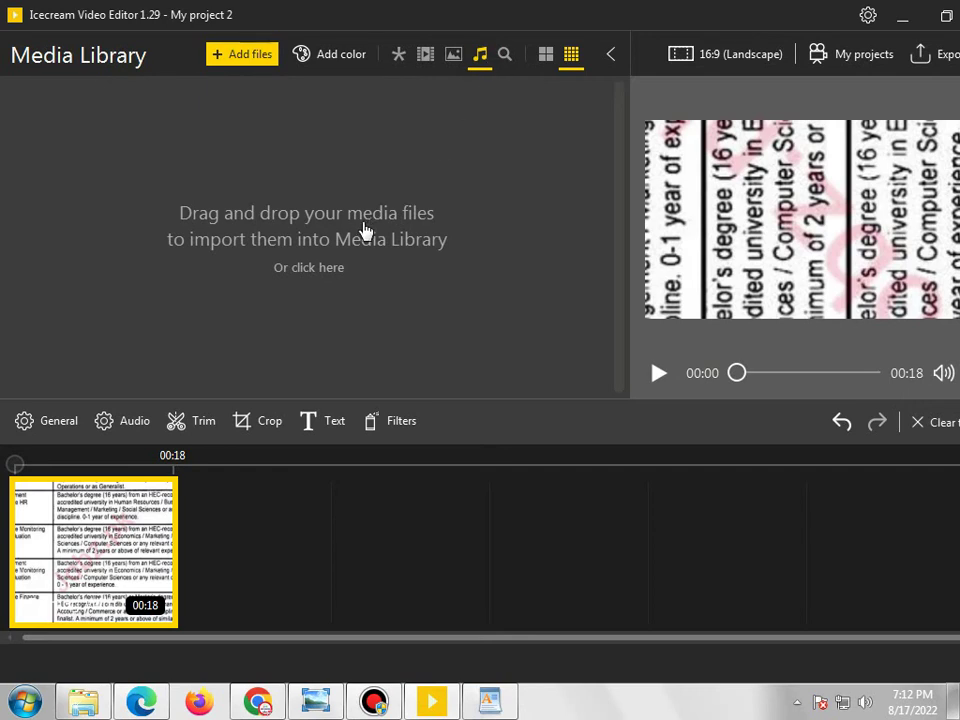
left_click(347, 246)
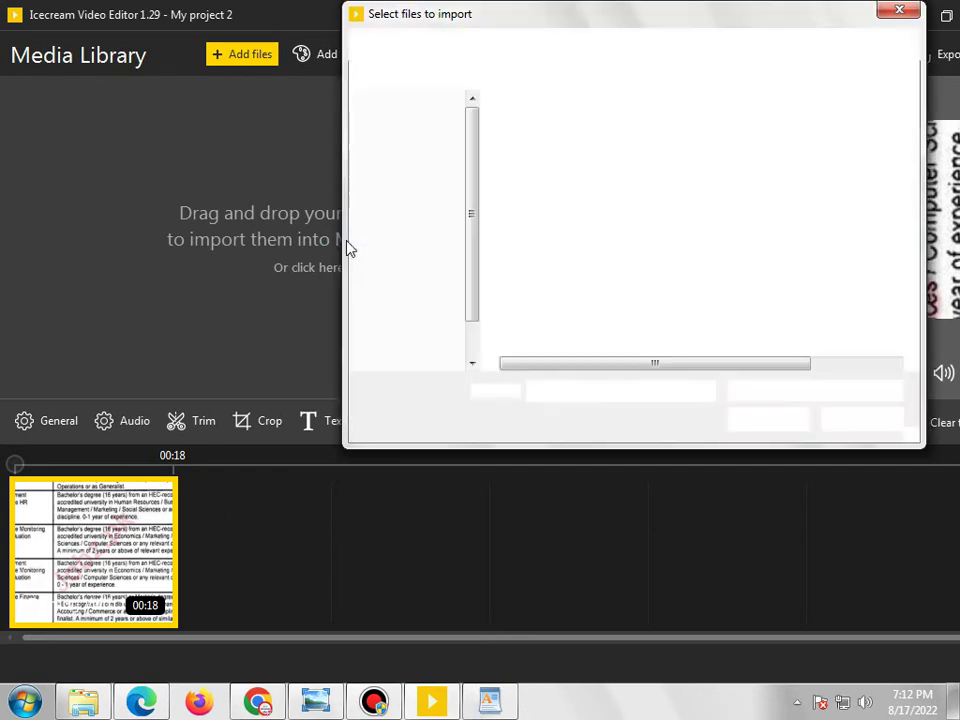
left_click_drag(531, 182, 290, 242)
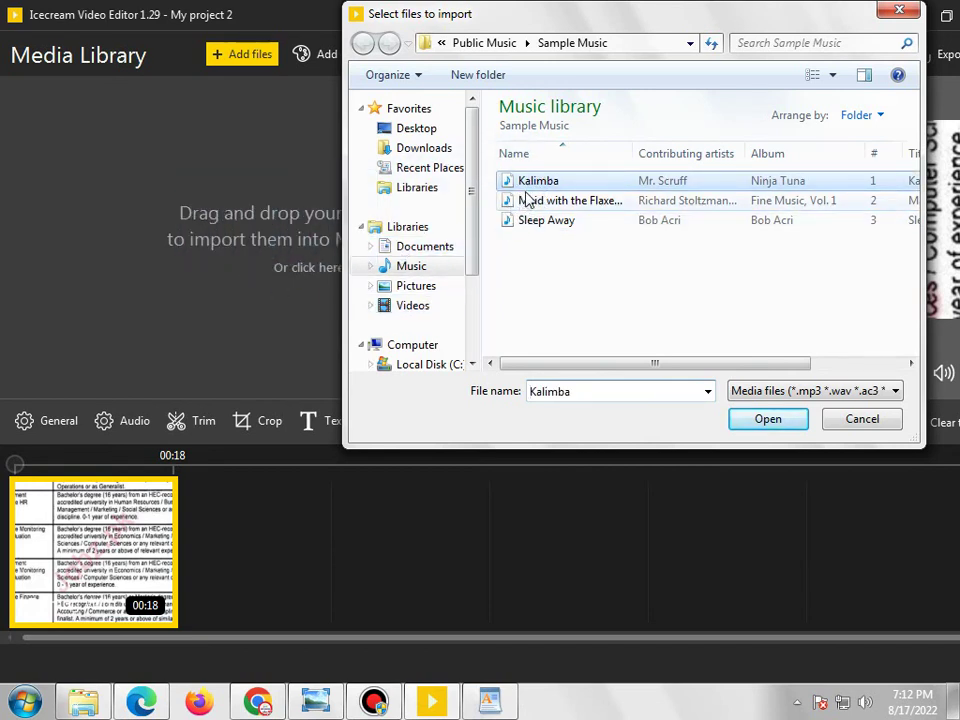
left_click_drag(533, 190, 174, 285)
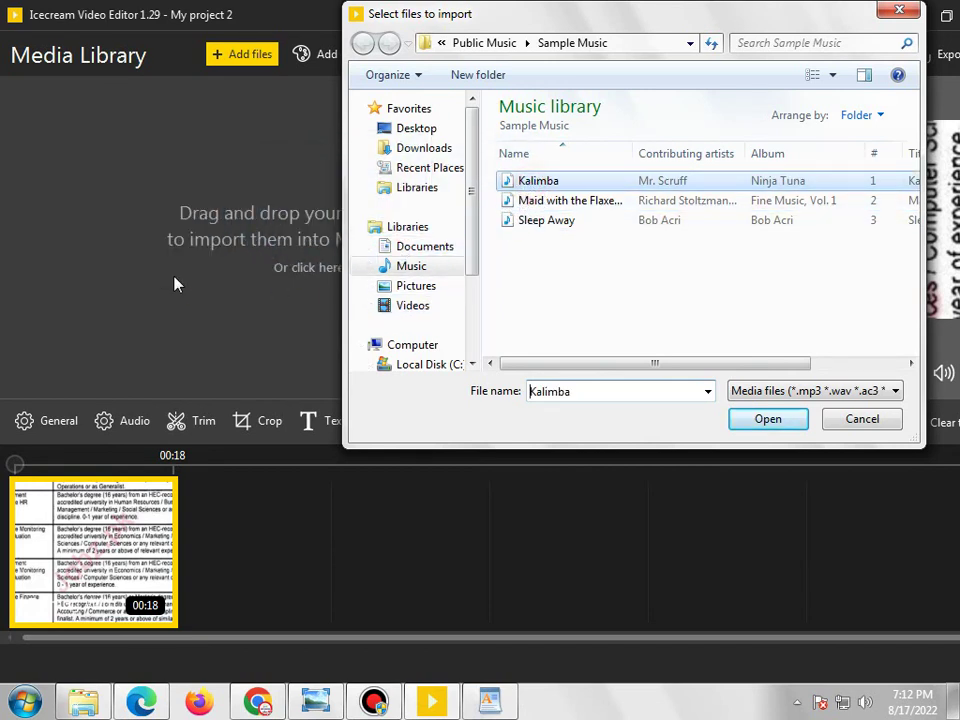
left_click_drag(516, 182, 143, 268)
left_click(756, 420)
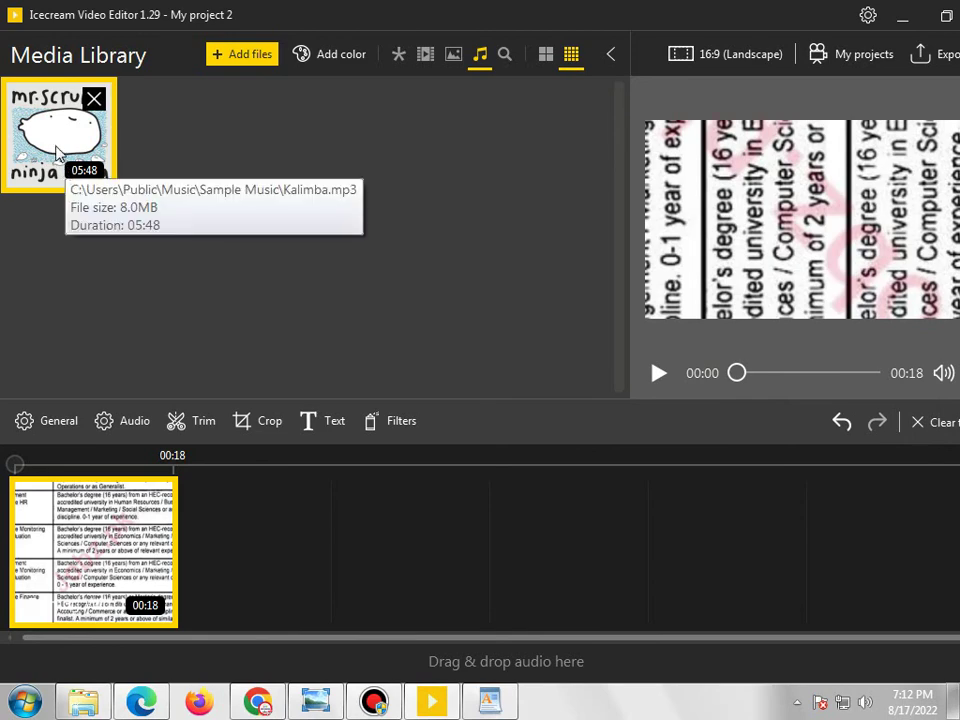
Add the Kalimba track to the audio track of the timeline beneath the video clip
left_click_drag(40, 102, 77, 665)
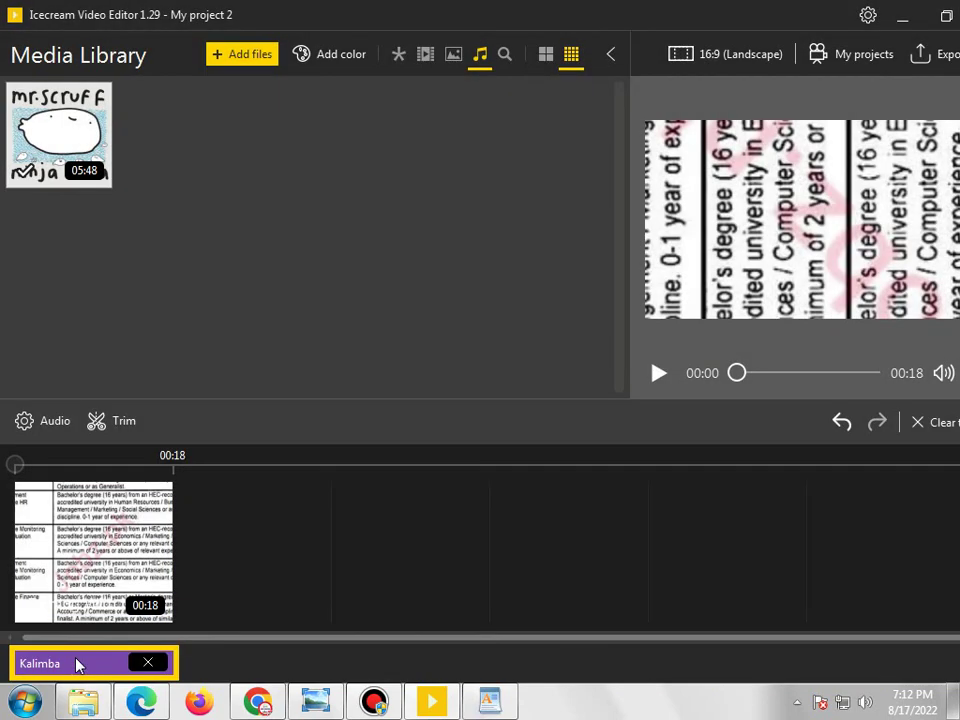
right_click(77, 665)
left_click(178, 538)
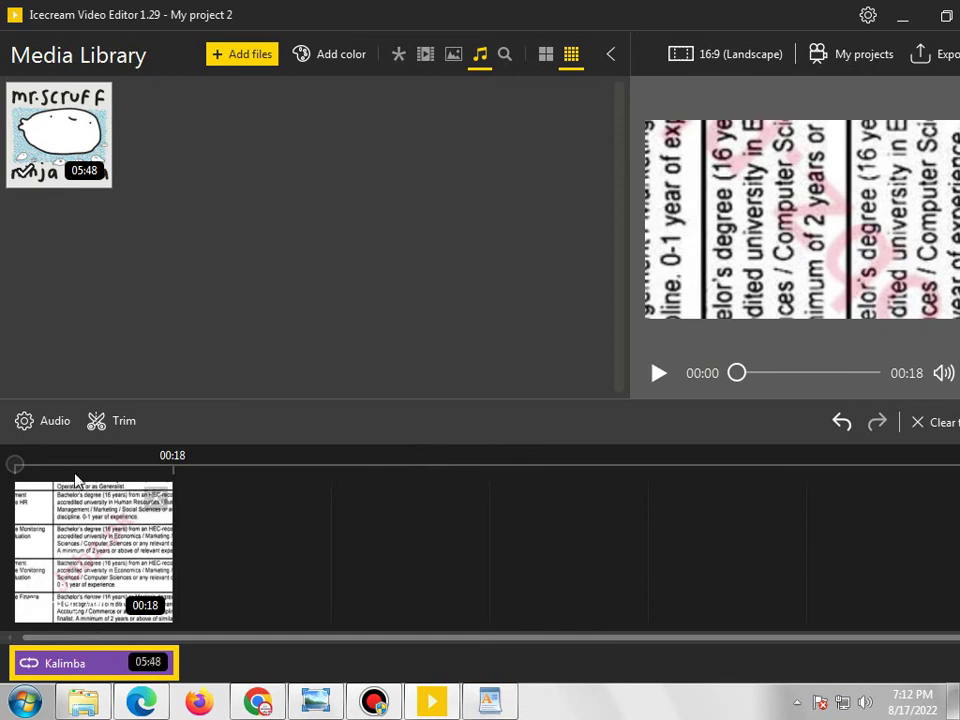
Lower the Kalimba track's volume to 21% in its audio settings
left_click(31, 434)
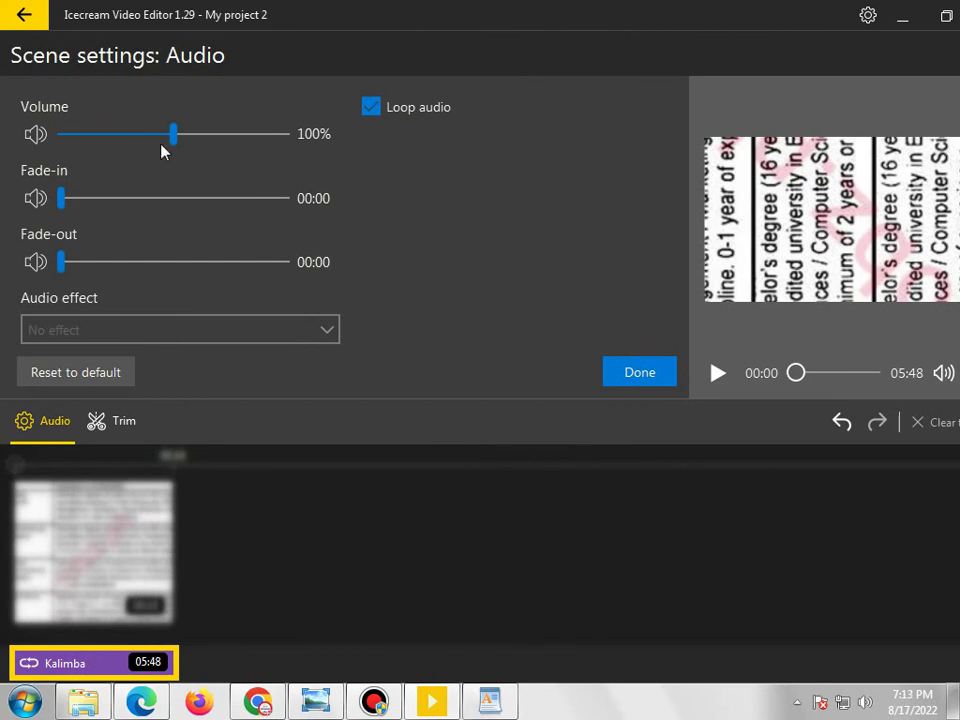
left_click_drag(171, 144, 100, 144)
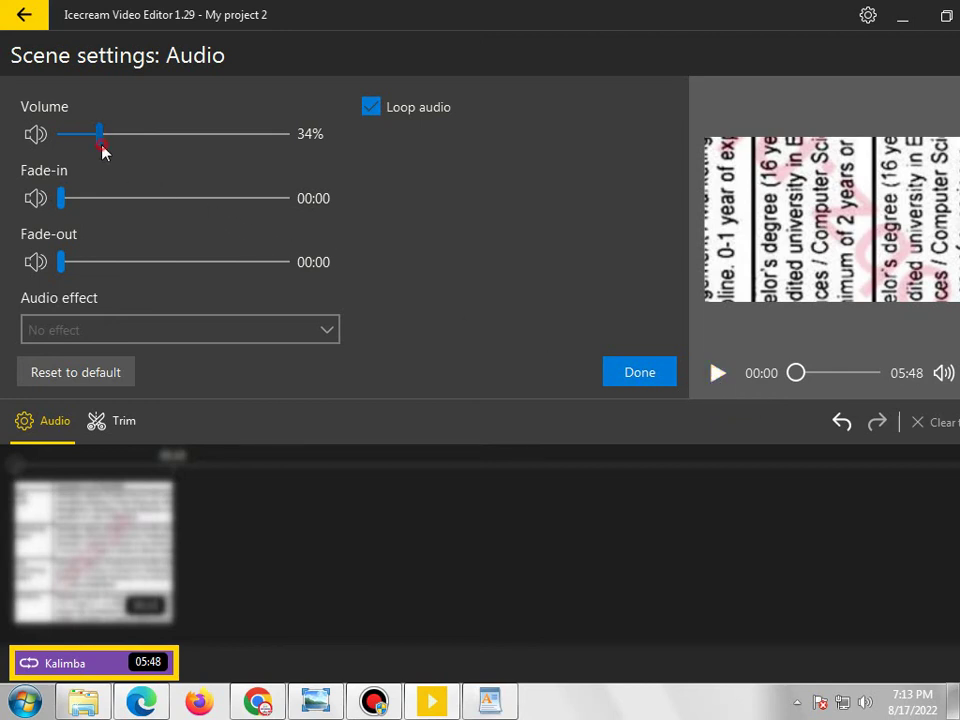
left_click_drag(93, 141, 86, 141)
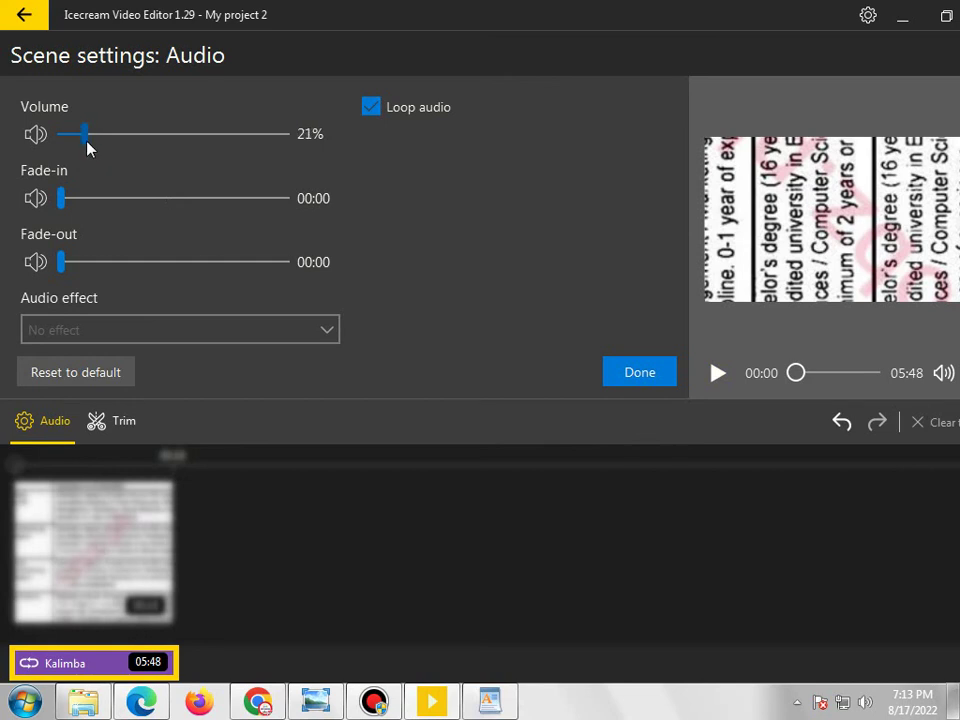